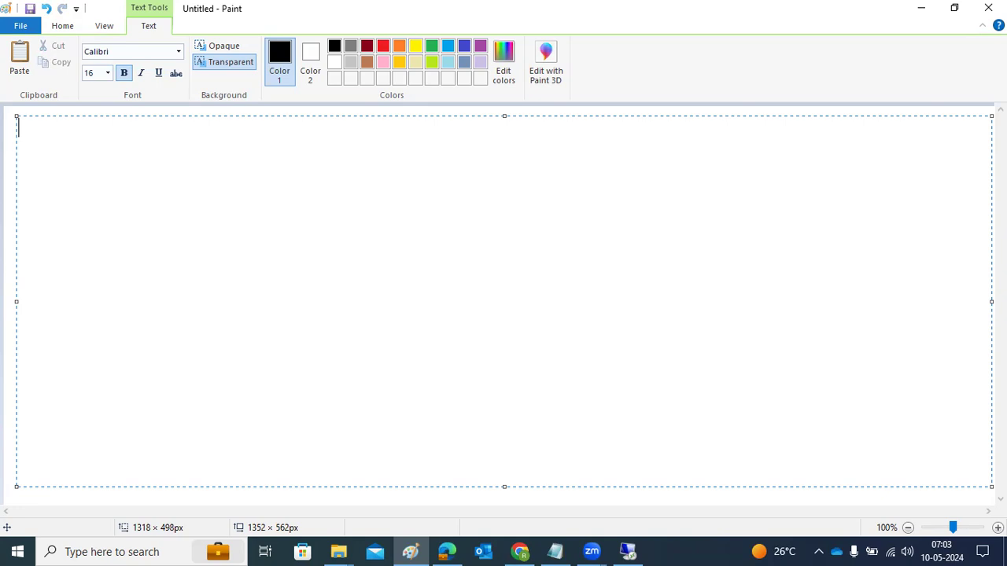
Step: Write the title 'SAP DAILY MONITORING T-CODES :' and underline it with a row of equals signs
type("SAP DAILY ")
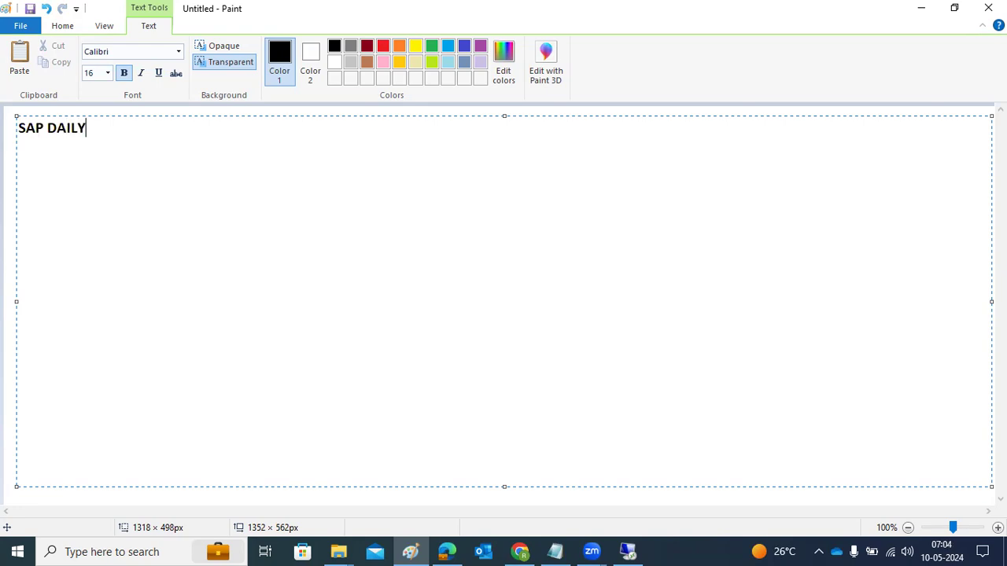
type("MONITORING T-CODES ")
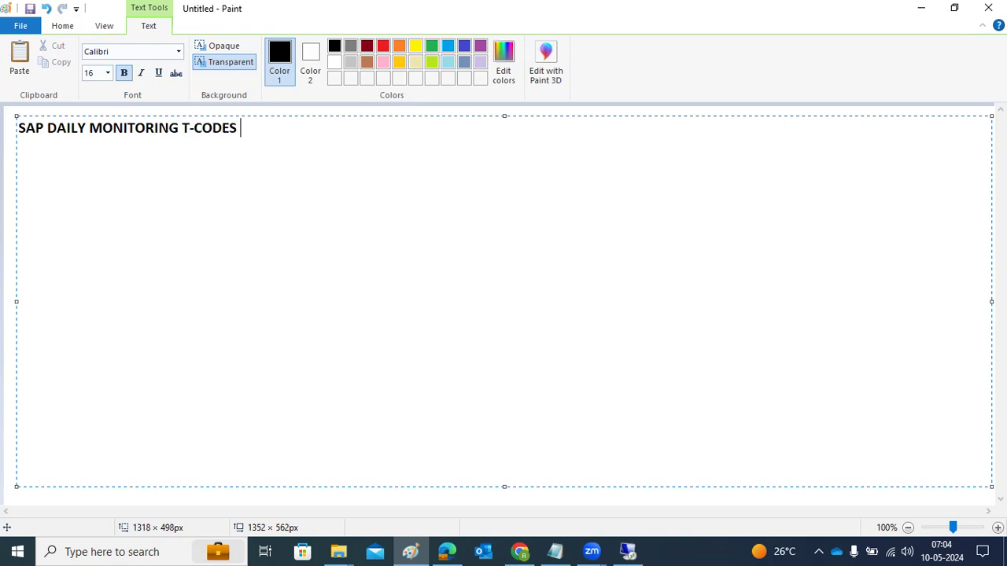
type(":")
key("Return")
type("==============================")
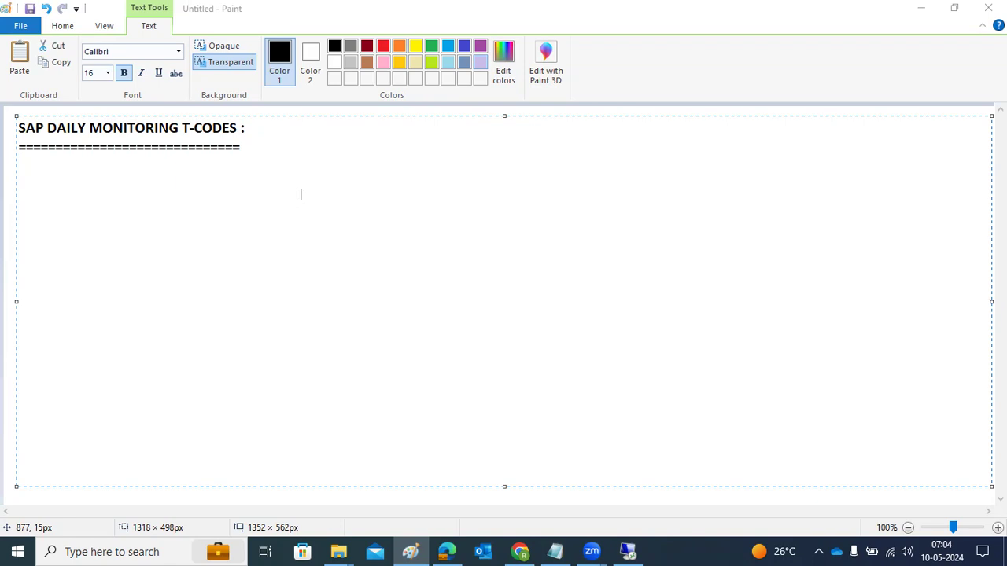
Step: Start a 'SICK -' line below the underline and remove the mistyped description
left_click(299, 158)
key("Return")
type("SICK -")
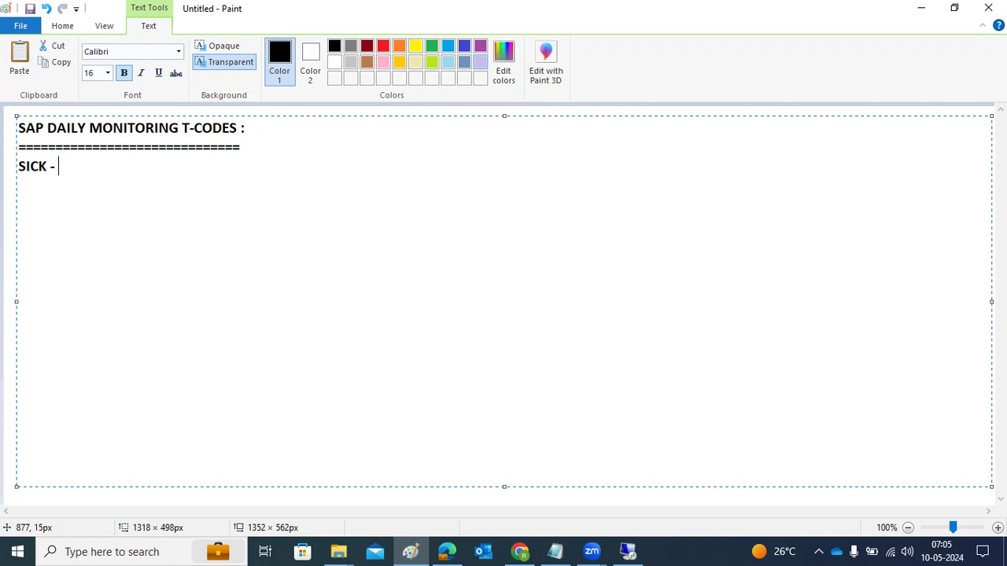
type("to che3ck")
key("BackSpace")
key("BackSpace")
key("BackSpace")
key("BackSpace")
key("BackSpace")
key("BackSpace")
key("BackSpace")
key("BackSpace")
key("BackSpace")
key("BackSpace")
key("BackSpace")
key("BackSpace")
Step: In the remote session, log on to the ECP system from SAP Logon with the user ID and password
left_click(639, 549)
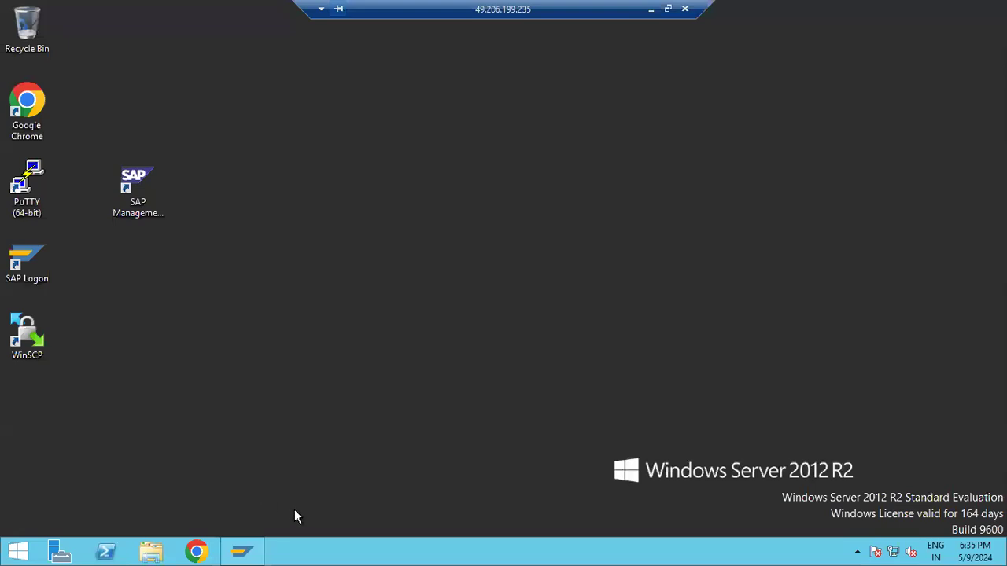
left_click(242, 551)
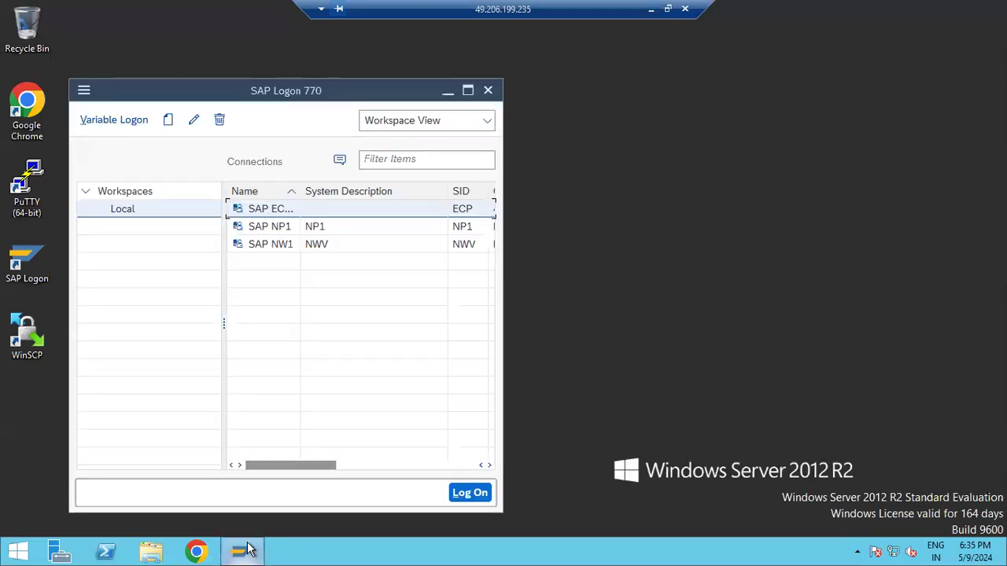
double_click(253, 217)
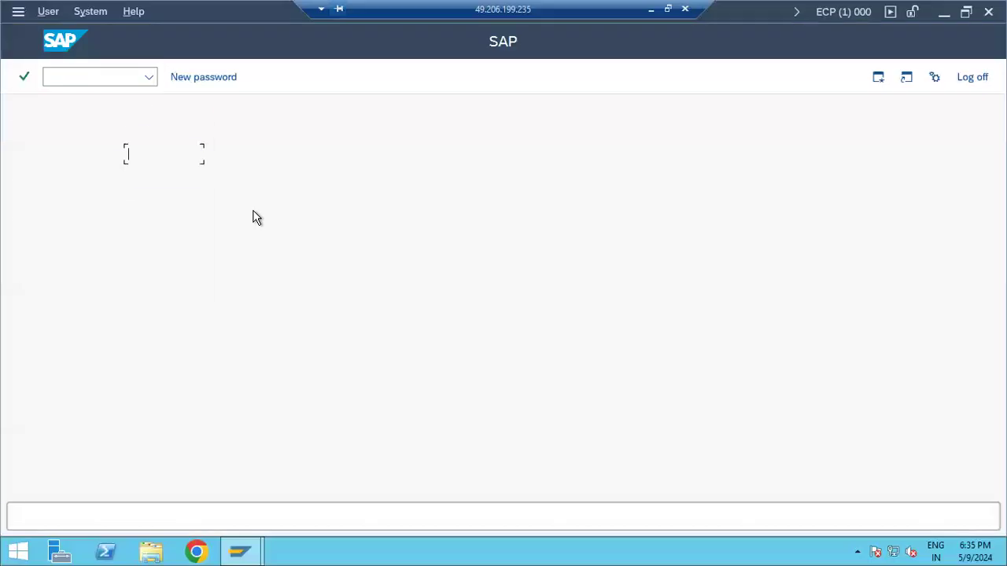
type("basis")
key("Tab")
key("ctrl+v")
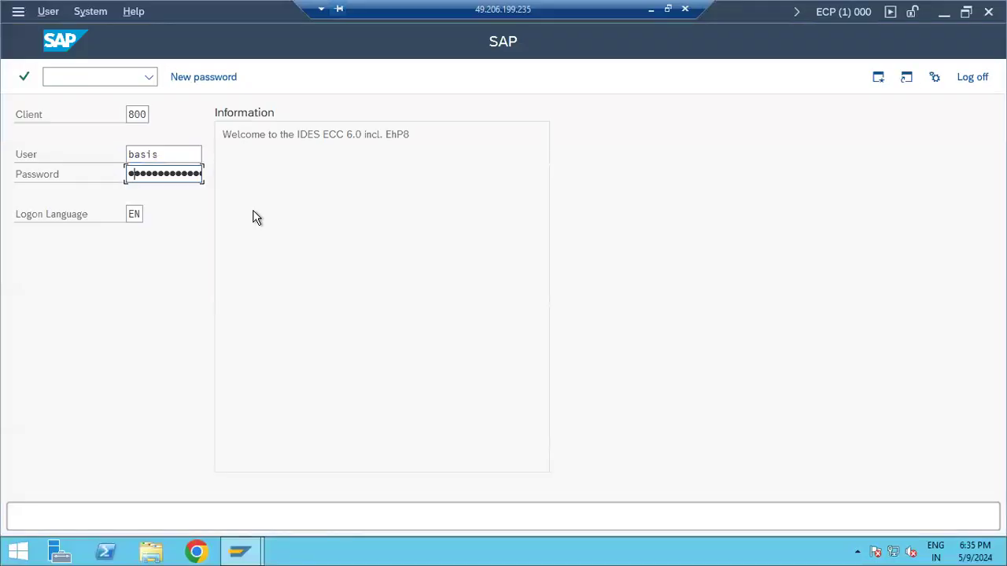
key("Right")
key("Right")
key("Return")
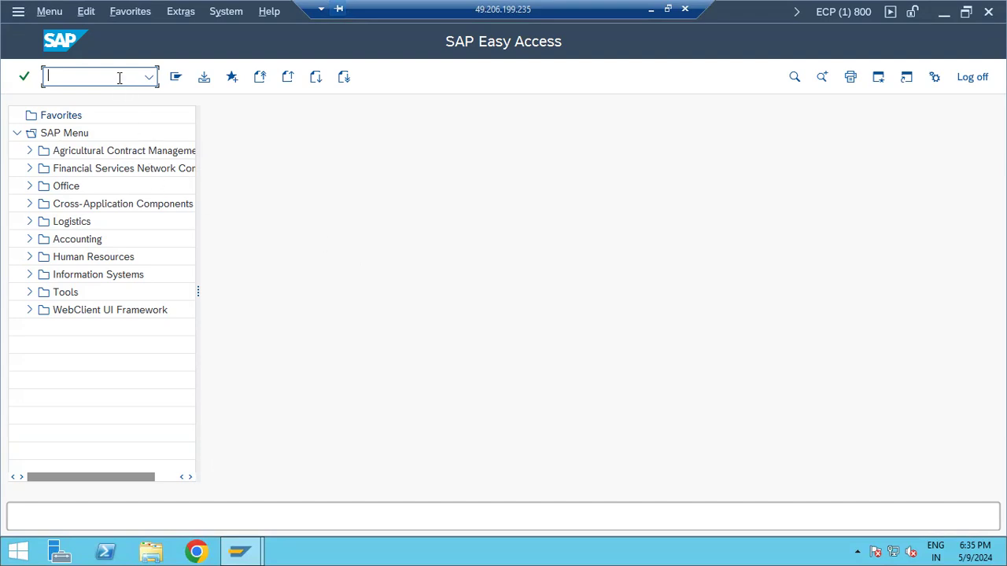
Step: Run the SICK consistency check, confirm no errors, and go back to SAP Easy Access
type("sick")
key("Return")
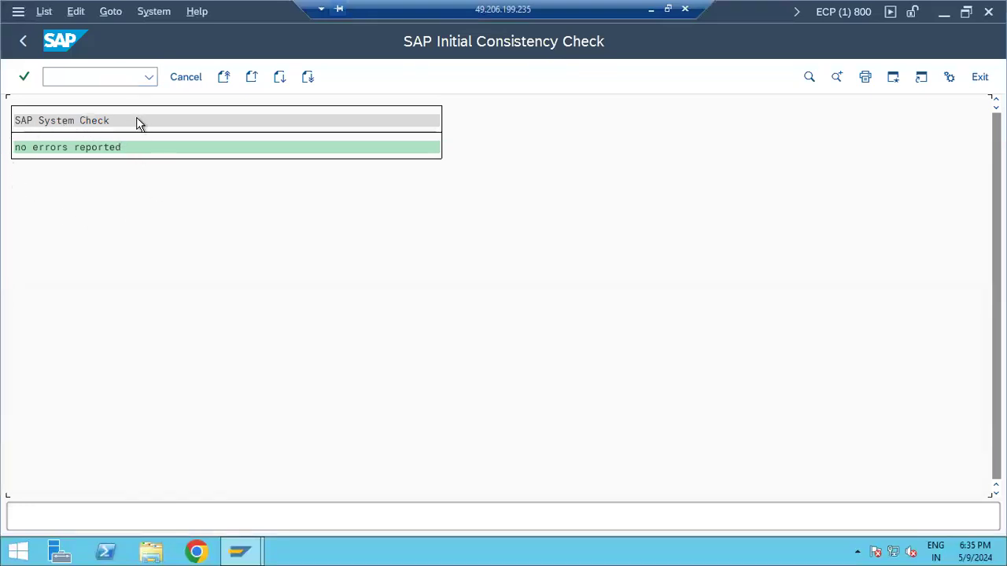
left_click(22, 42)
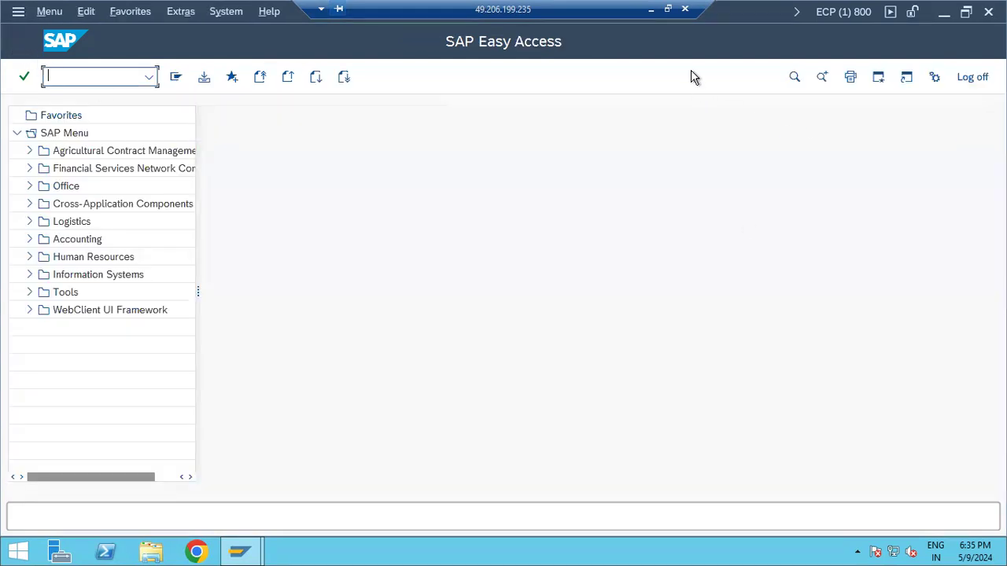
Step: Add an 'ST22 -' line beneath SICK in the Paint note
key("alt+Tab")
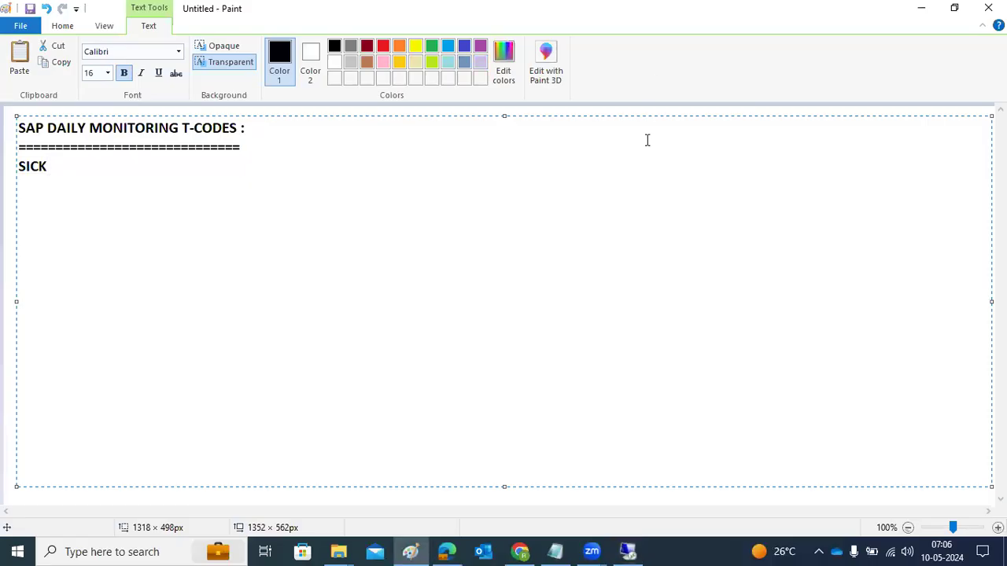
key("Return")
type("ST22")
type("-")
Step: In ST22, list today's and then yesterday's ABAP runtime errors, then return to SAP Easy Access
left_click(627, 551)
type("st22")
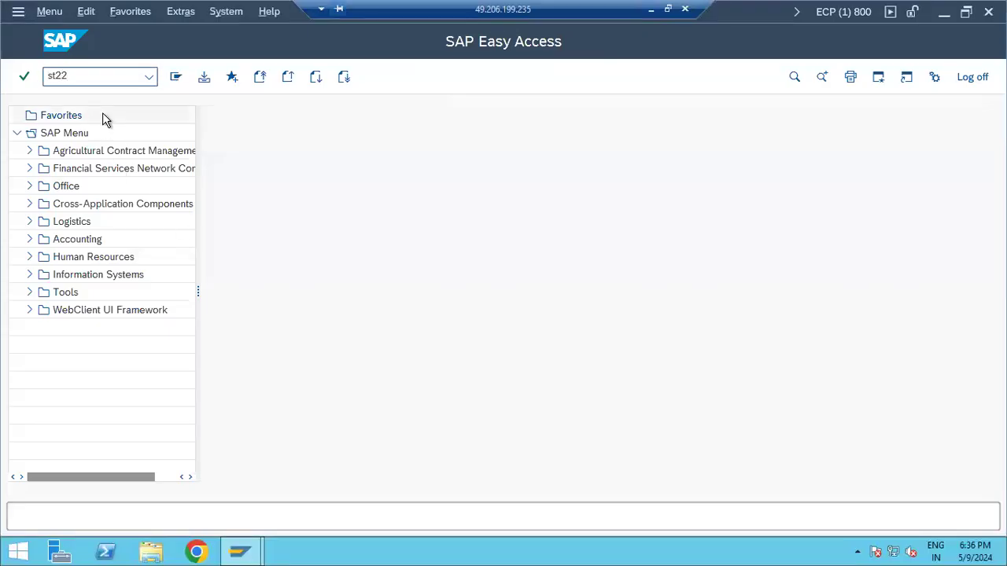
key("Return")
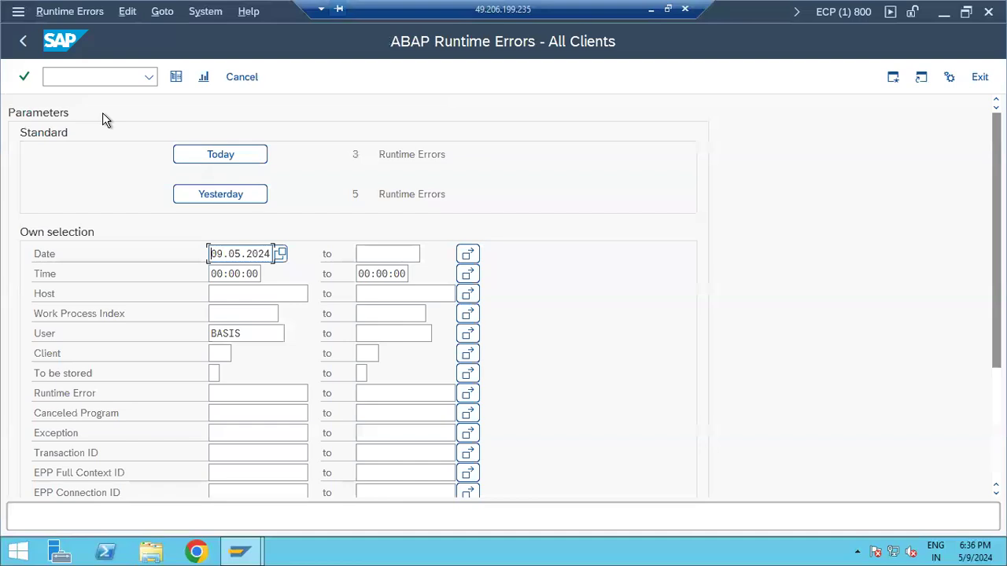
left_click(221, 155)
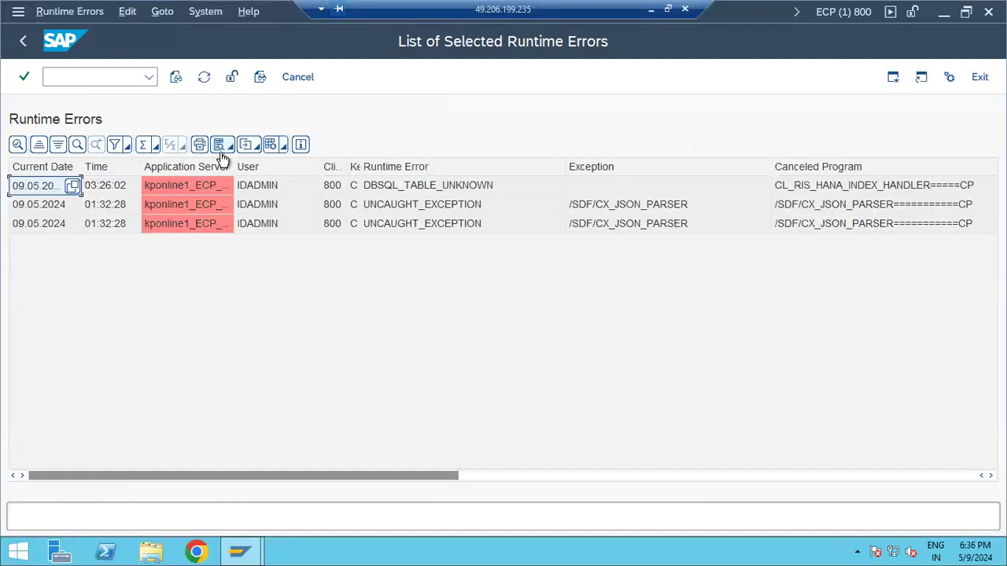
left_click(23, 40)
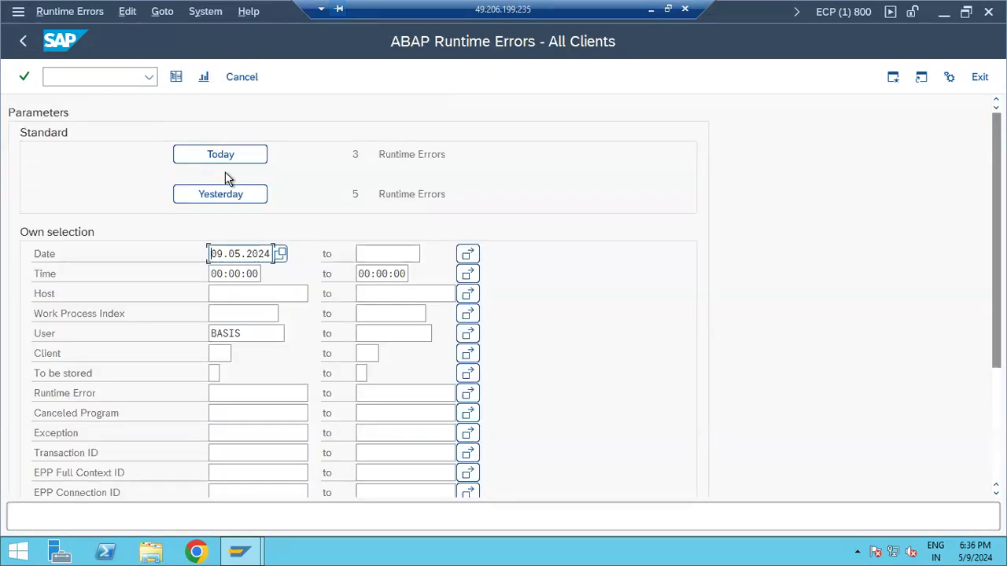
left_click(231, 193)
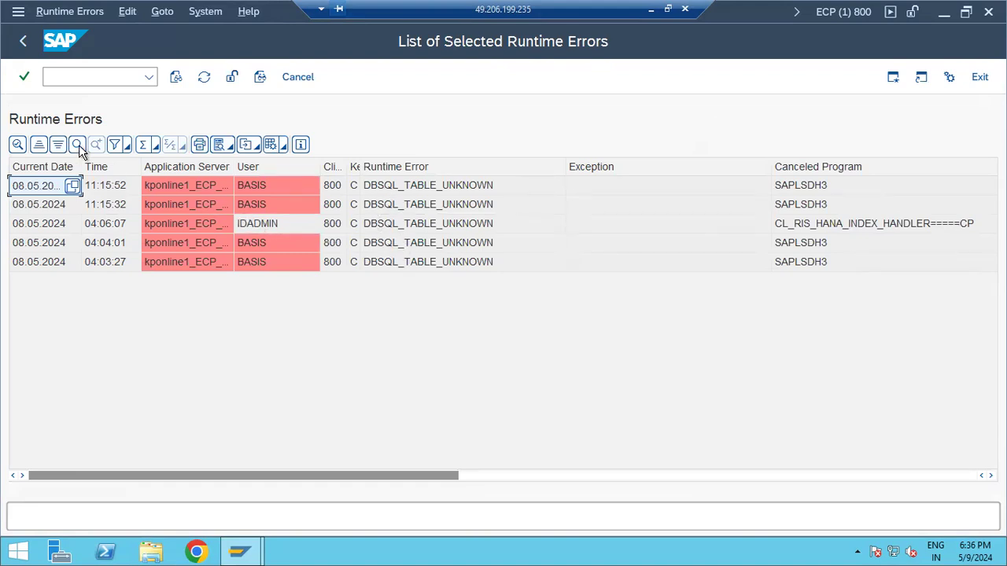
left_click(21, 44)
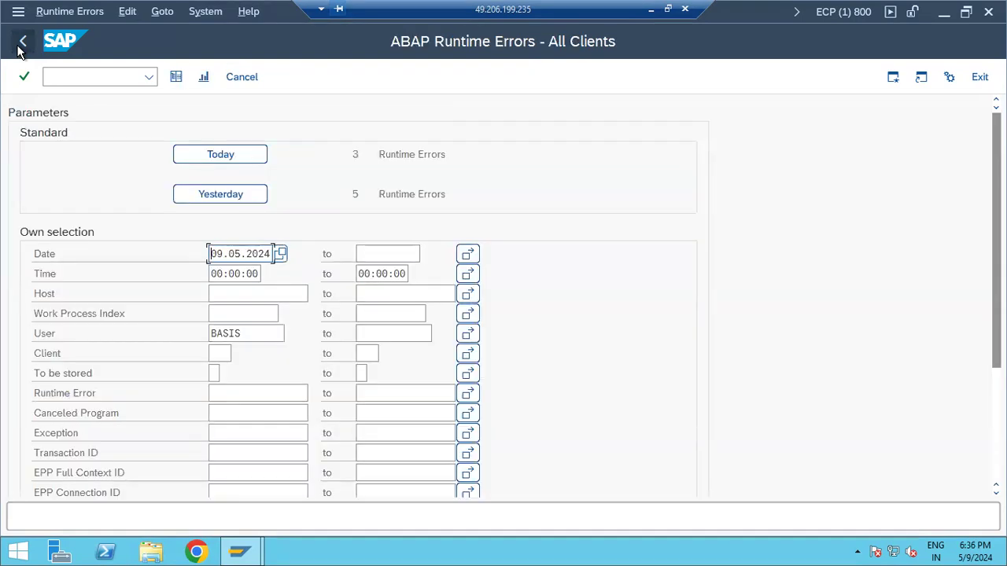
left_click(21, 44)
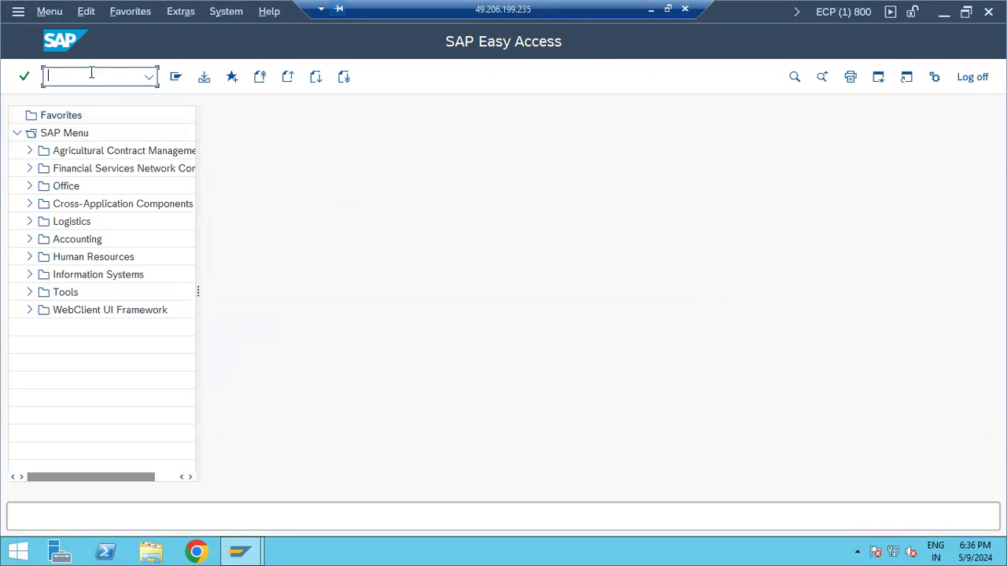
type("sm21")
key("Return")
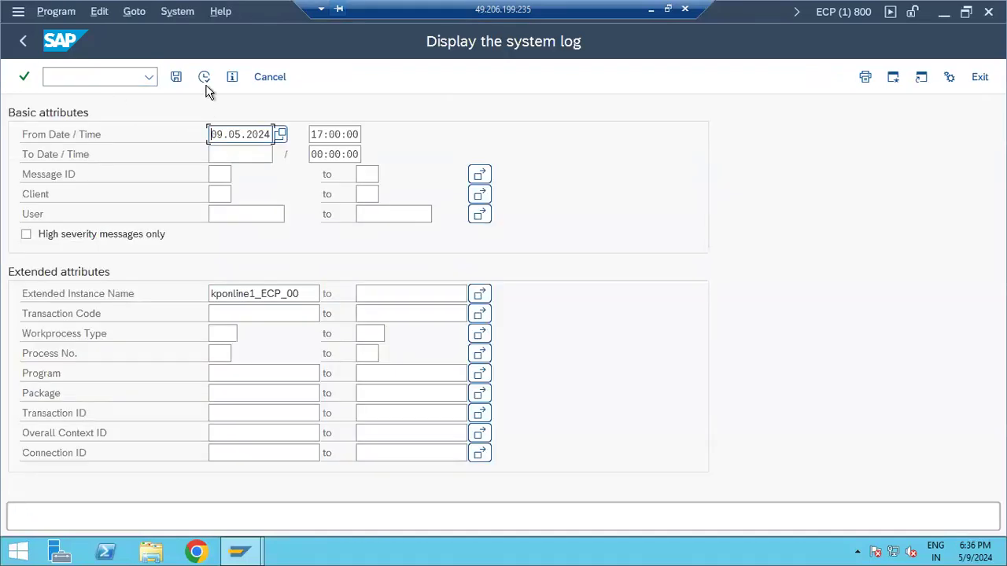
left_click(204, 77)
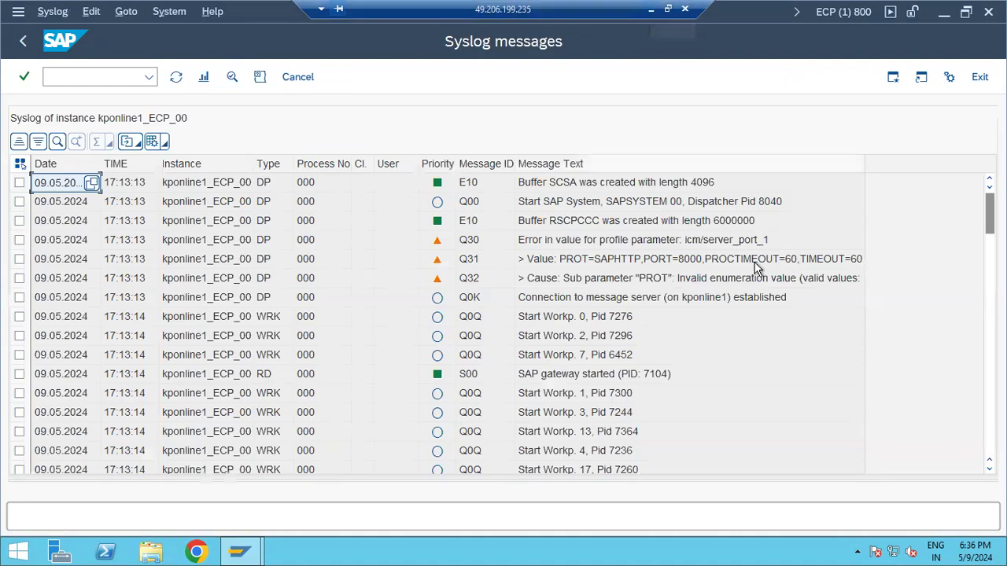
left_click(602, 318)
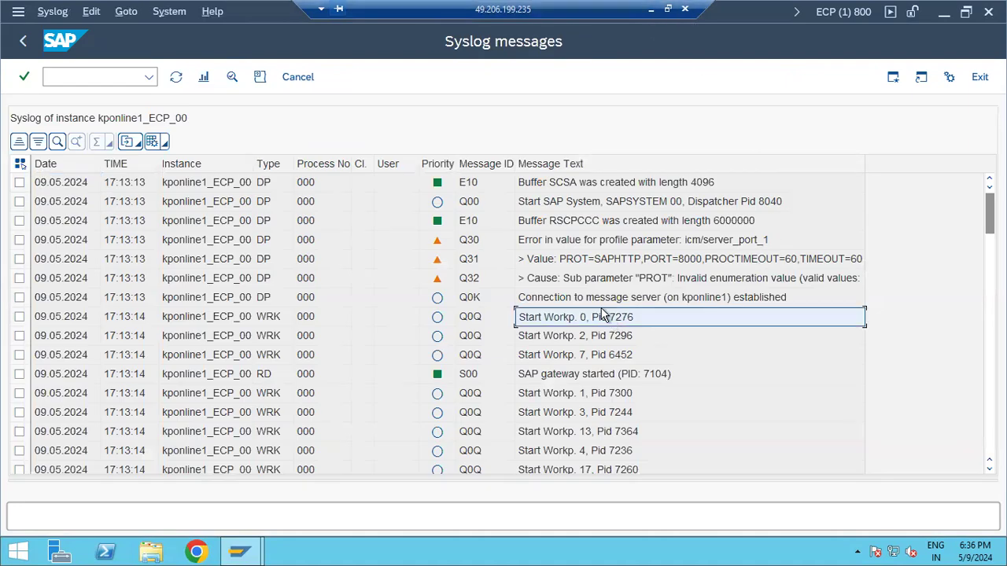
scroll(607, 331, "down", 10)
scroll(612, 350, "down", 5)
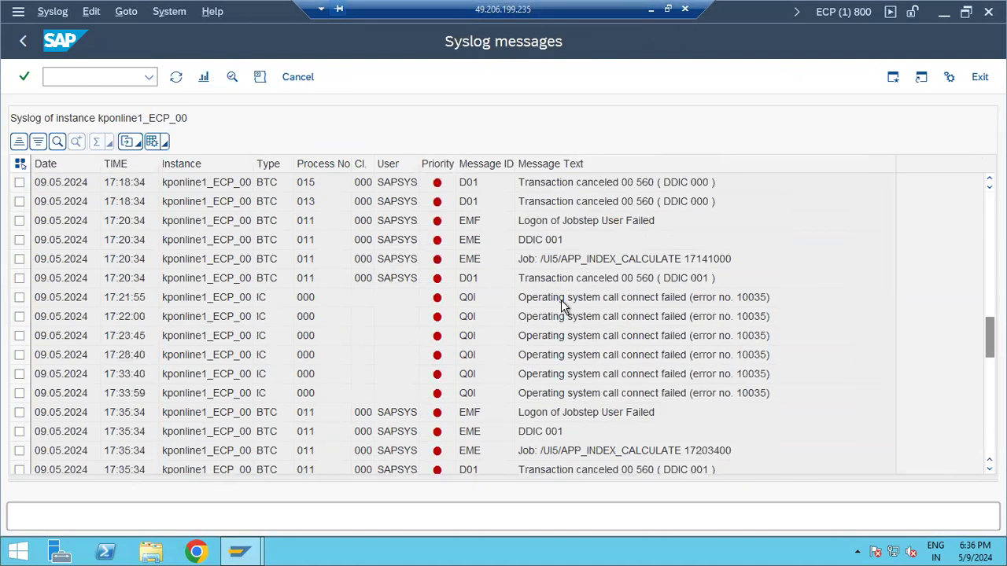
scroll(598, 300, "down", 10)
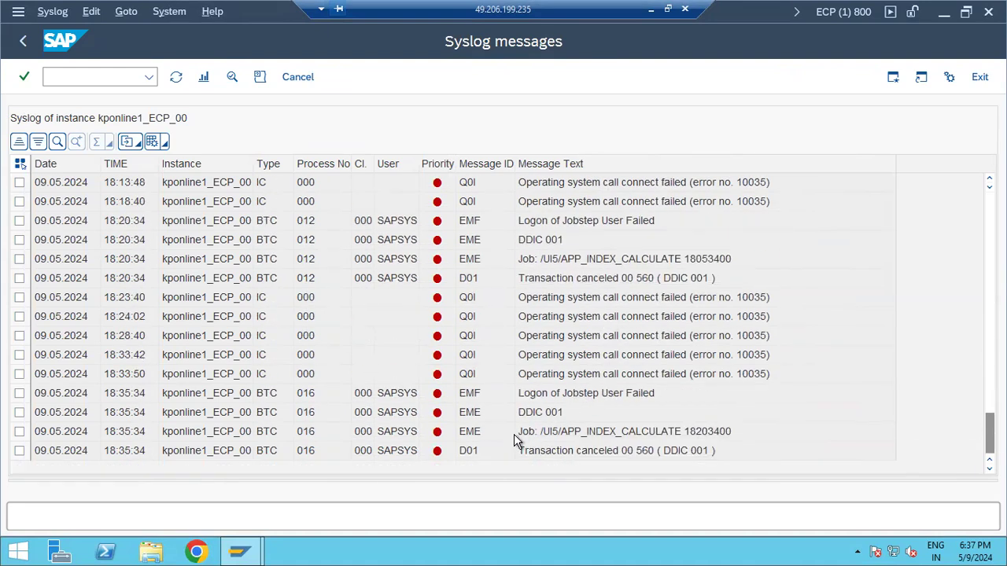
left_click(541, 415)
left_click(561, 394)
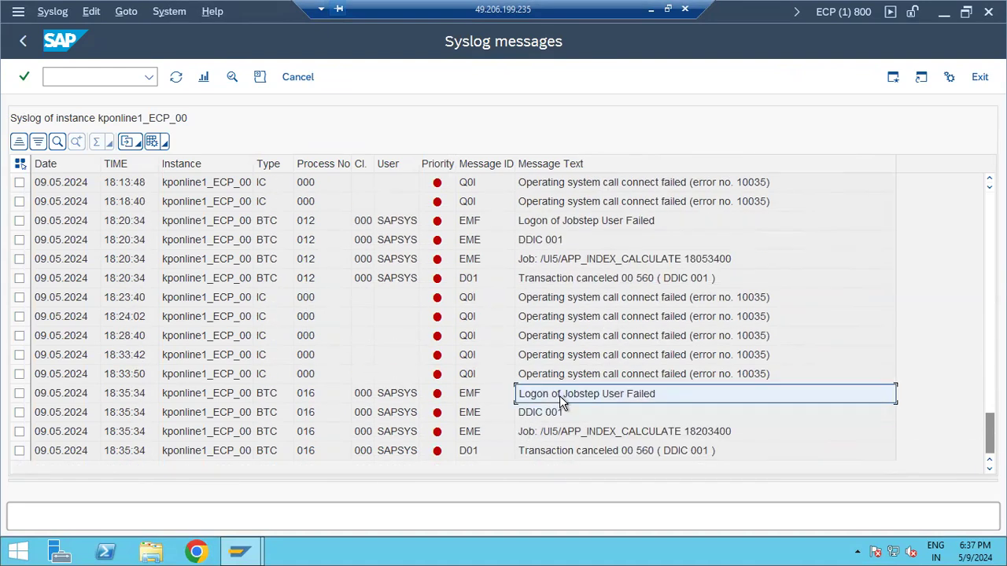
left_click(557, 413)
left_click(560, 394)
left_click(557, 414)
scroll(576, 375, "up", 1)
scroll(576, 375, "up", 15)
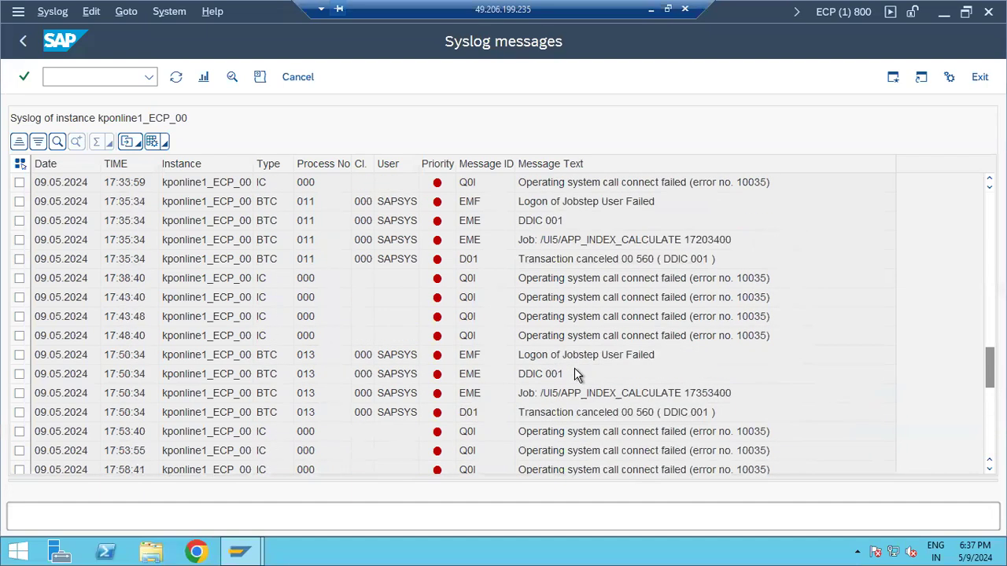
scroll(576, 376, "up", 3)
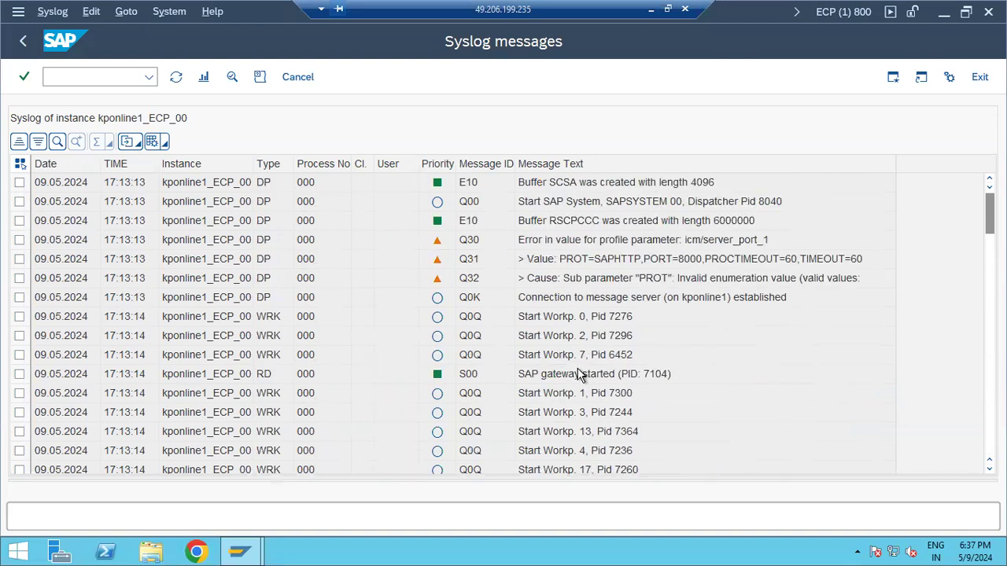
scroll(579, 375, "down", 10)
scroll(581, 374, "down", 8)
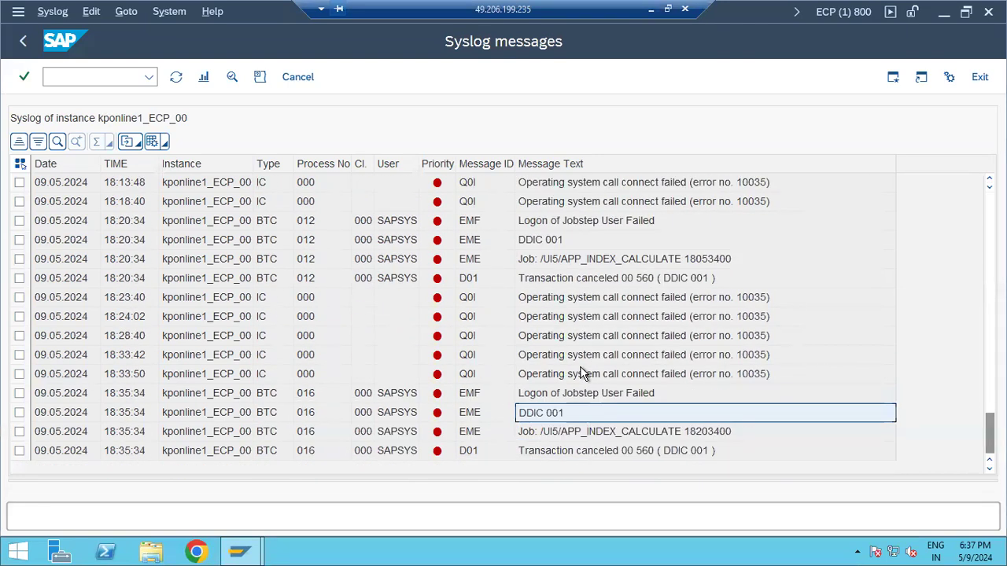
left_click(606, 355)
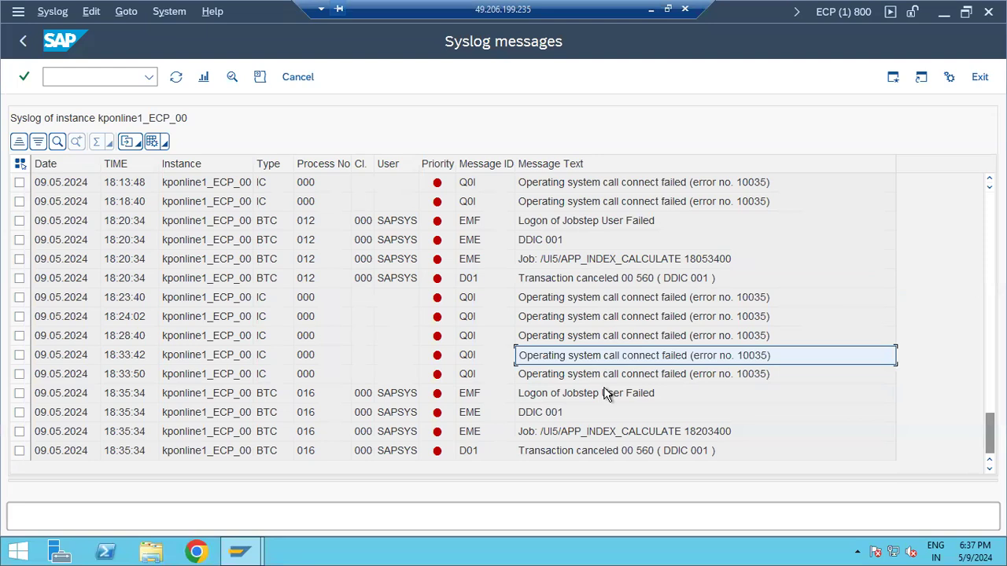
left_click(602, 394)
left_click(597, 413)
left_click(596, 431)
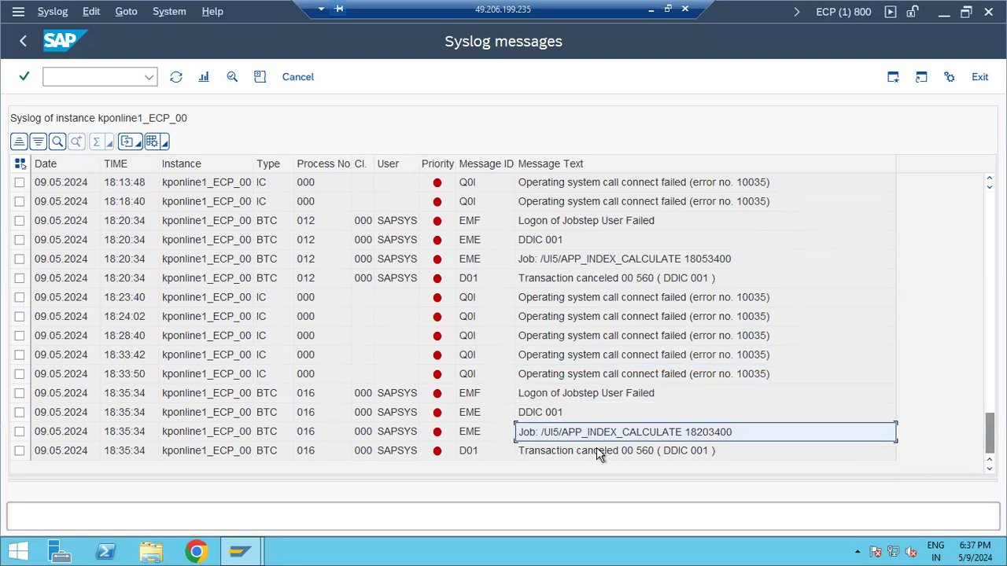
left_click(596, 450)
scroll(599, 354, "up", 5)
scroll(601, 355, "up", 10)
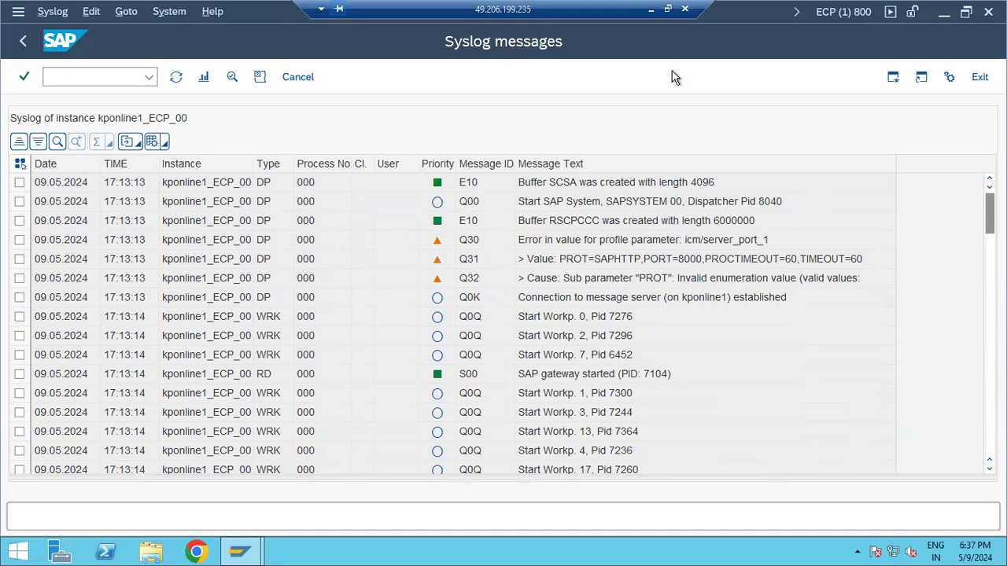
left_click(650, 9)
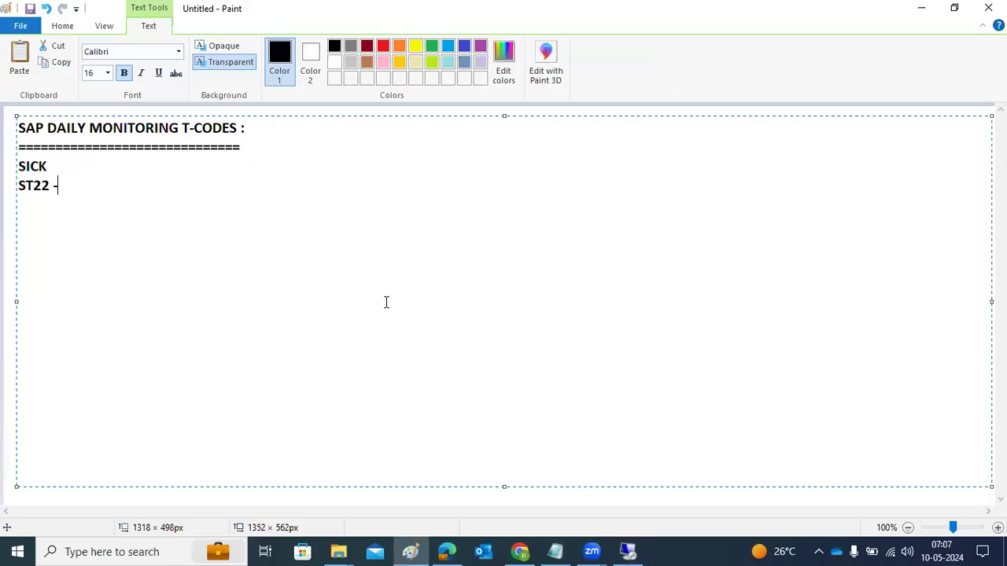
Step: Add 'SM21 -' and 'SM37 -' lines under ST22 in the Paint note, then return to SAP
type("SM21")
type("SM37 -")
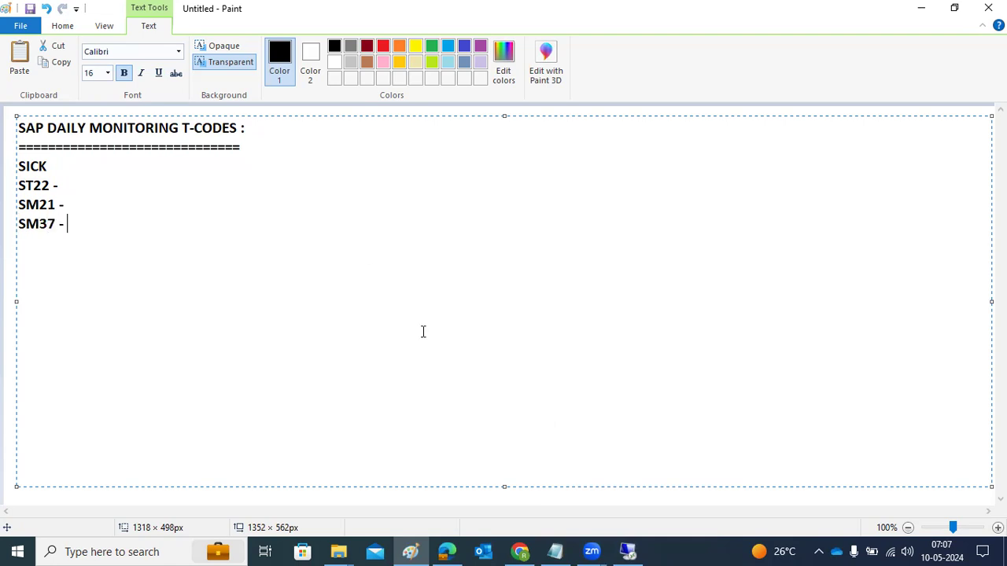
left_click(628, 551)
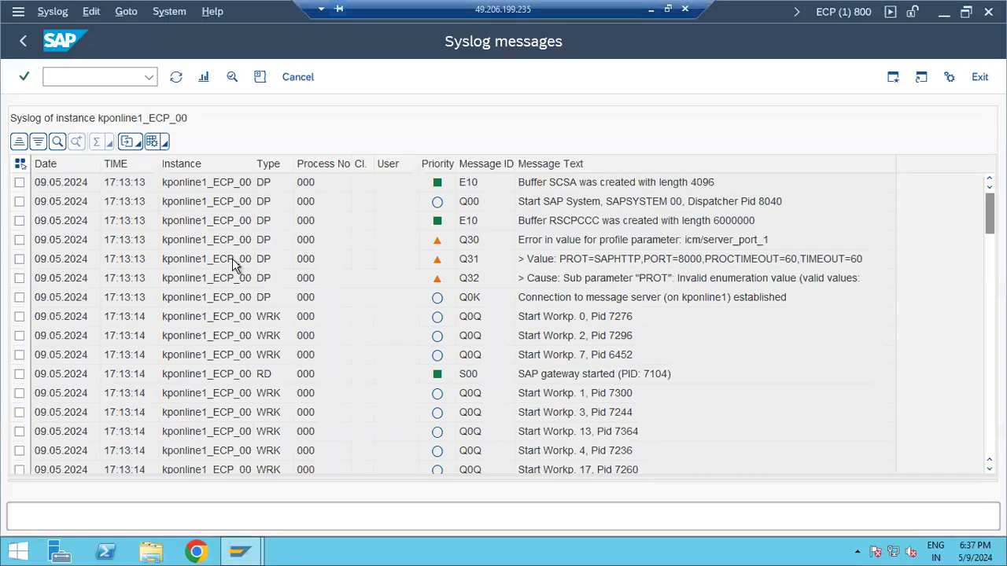
Step: Open SM37 with User Name *, only Active status ticked, and From date 08.05.2024
left_click(75, 77)
type("/nsm3")
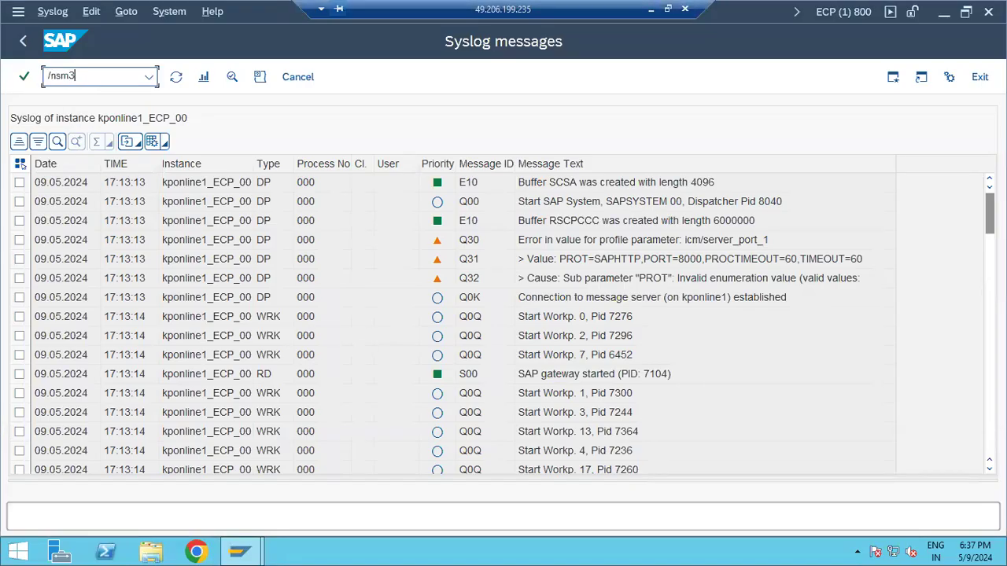
type("7")
key("Return")
key("Tab")
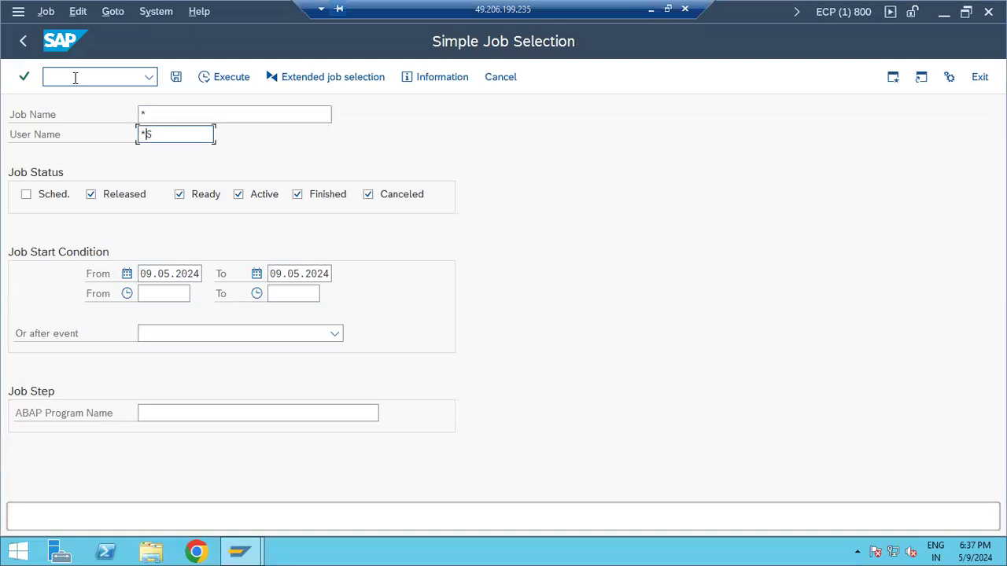
type("*")
left_click(114, 194)
left_click(183, 198)
left_click(334, 199)
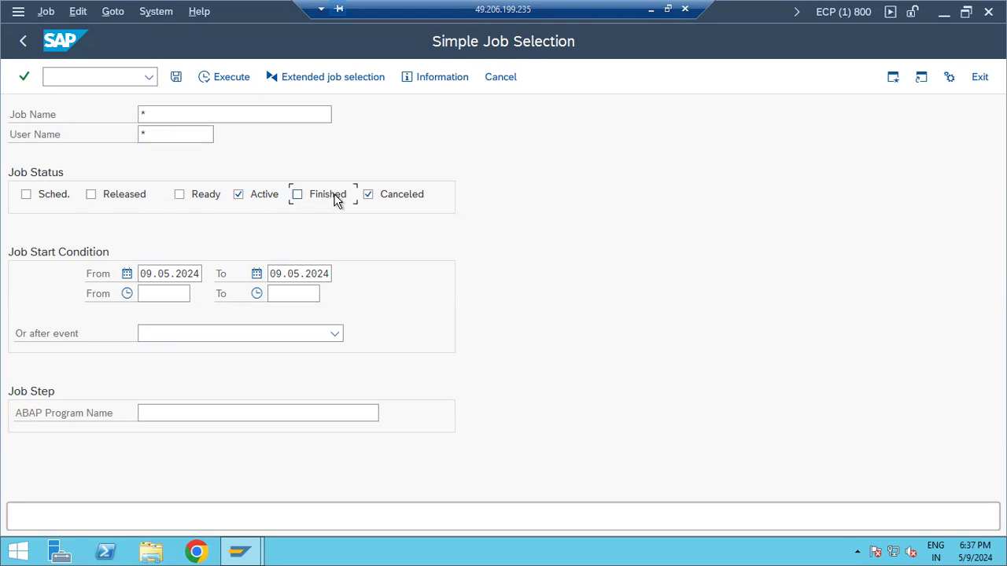
left_click(387, 195)
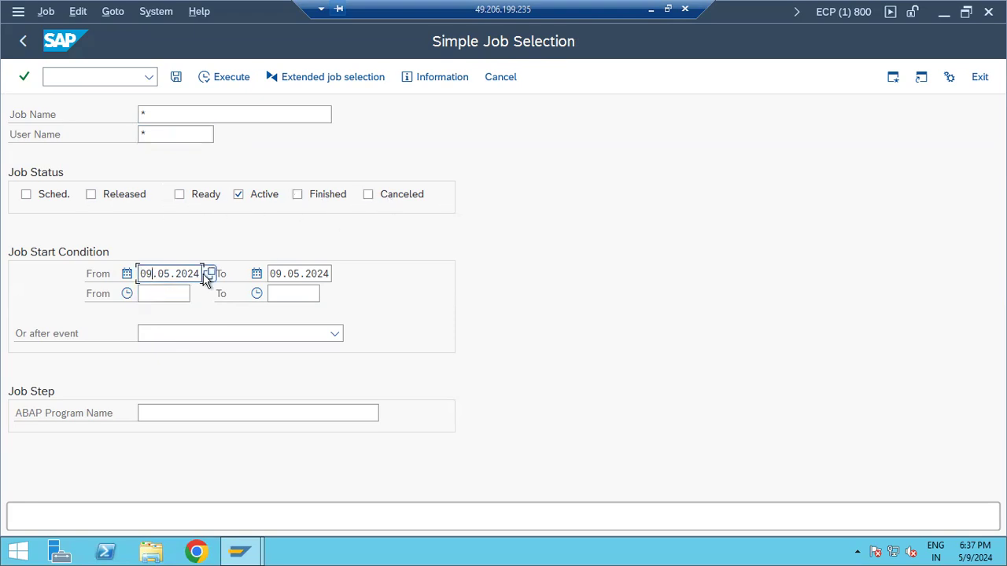
left_click(208, 277)
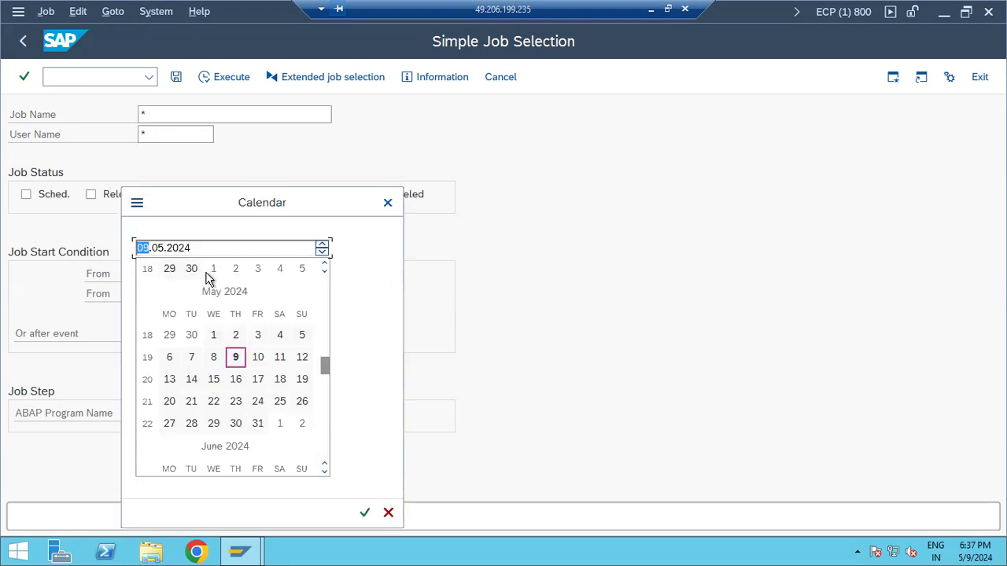
double_click(213, 356)
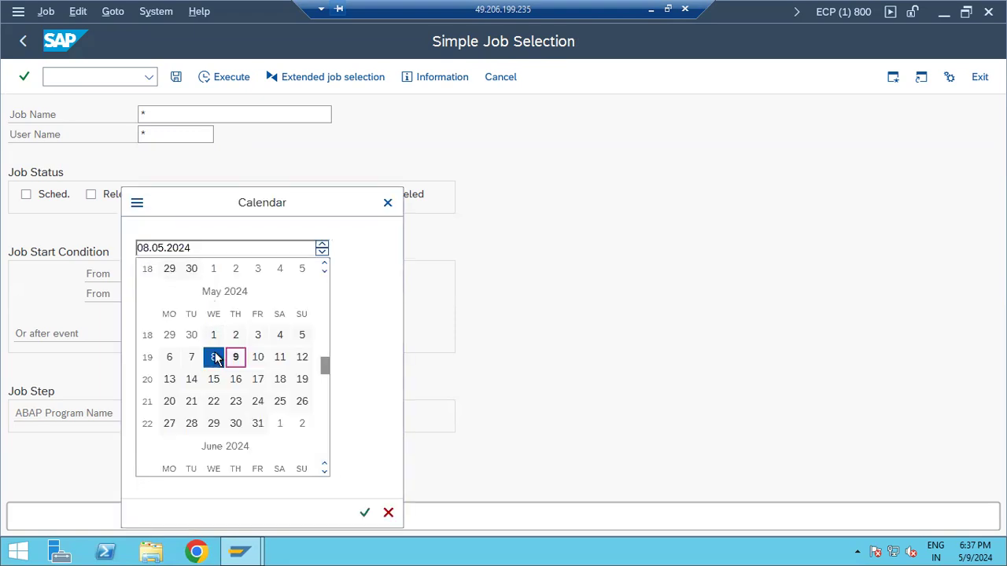
Step: List active jobs (none found), then switch the selection to Canceled only and execute
left_click(215, 78)
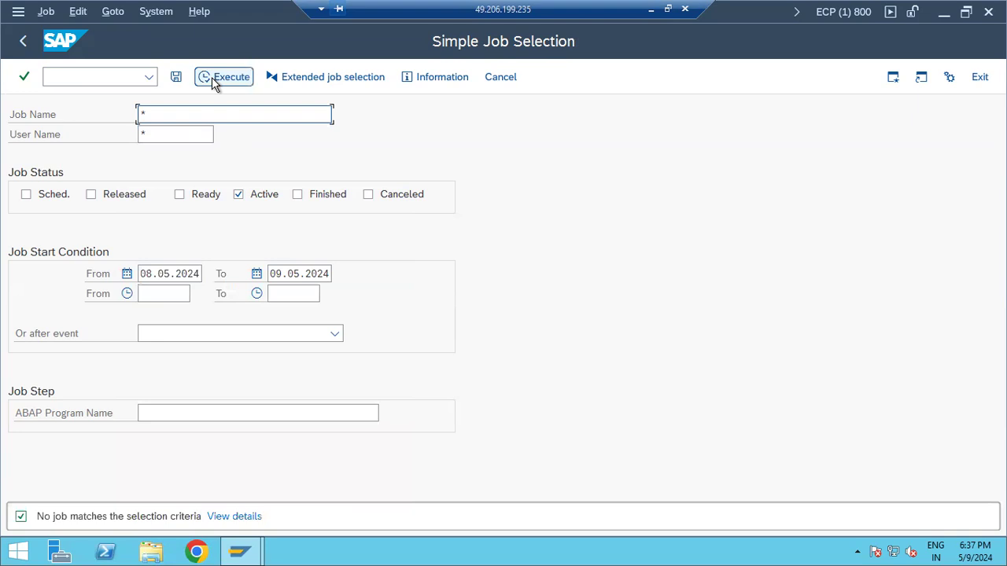
left_click(277, 195)
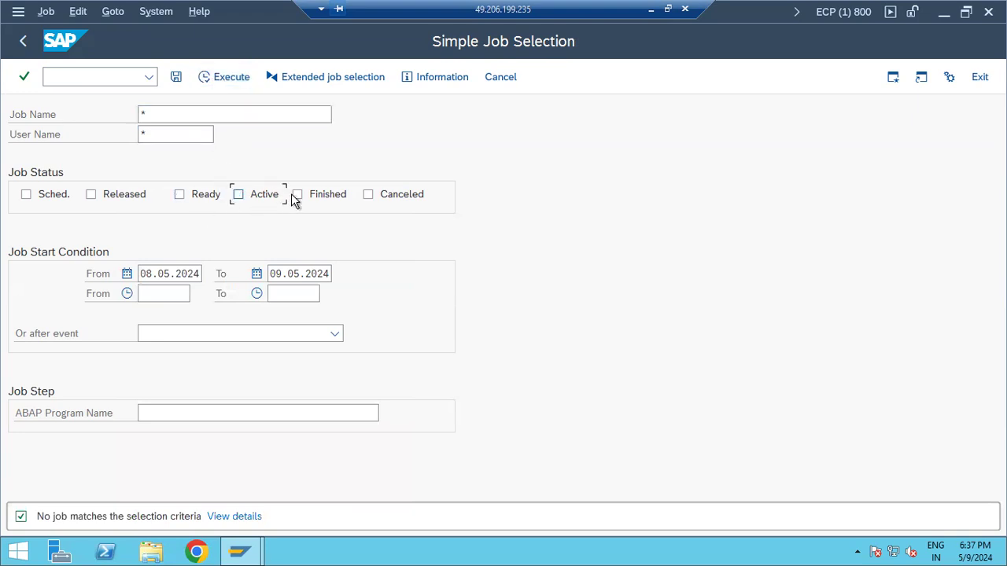
left_click(369, 195)
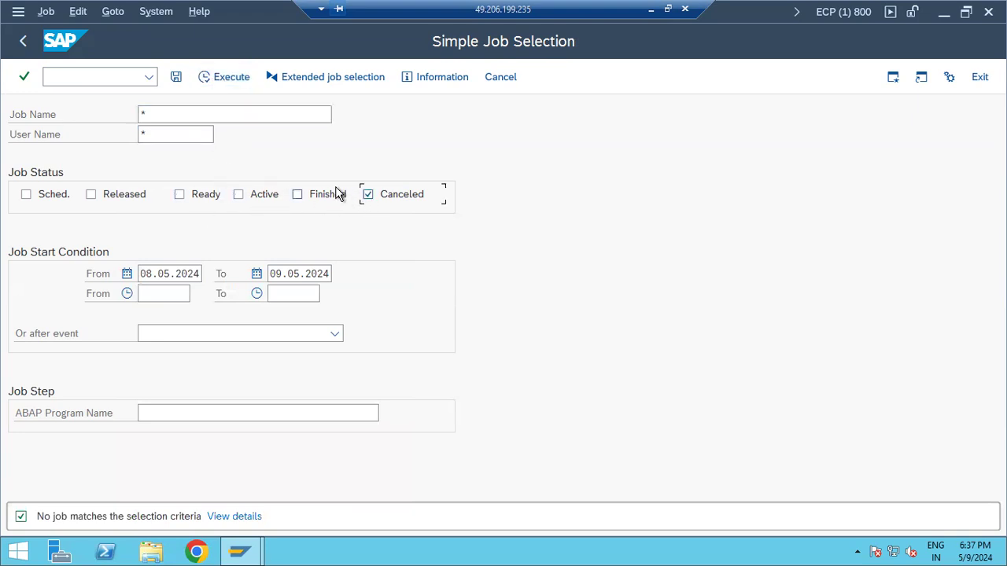
left_click(221, 82)
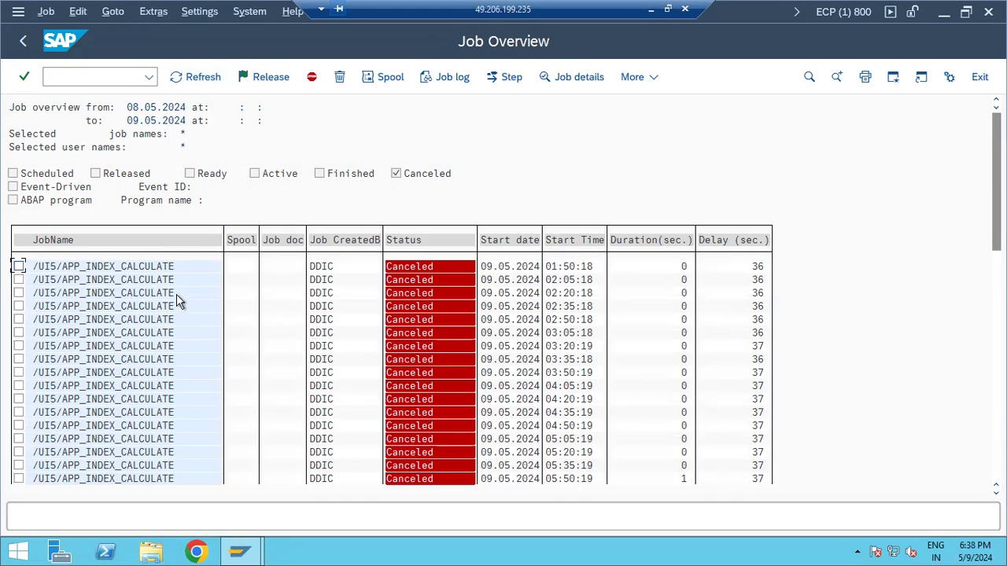
Step: Scroll the canceled jobs list and open the details of a /UI5/APP_INDEX_CALCULATE job
scroll(170, 344, "down", 5)
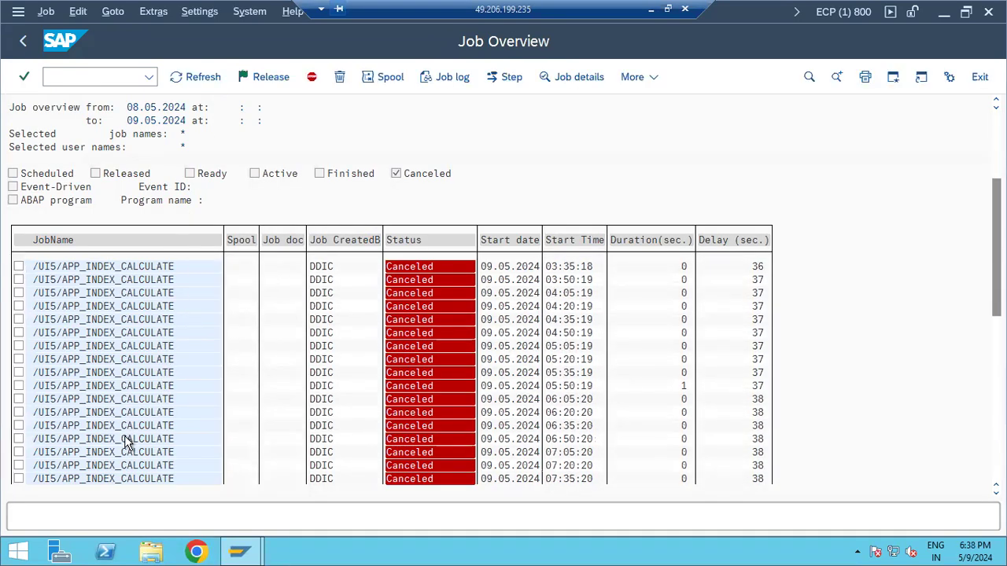
scroll(126, 433, "down", 7)
scroll(129, 435, "down", 8)
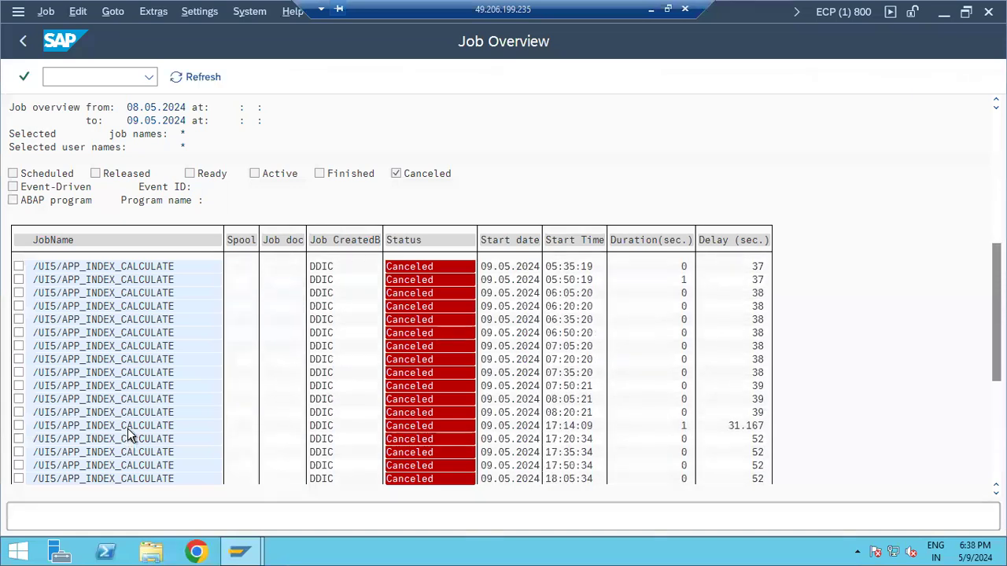
scroll(132, 432, "down", 7)
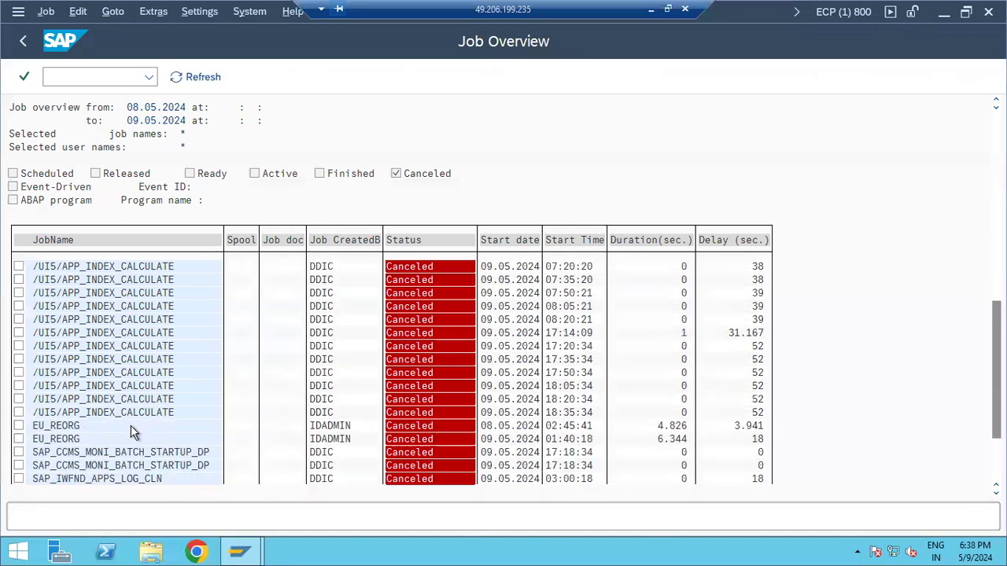
scroll(133, 426, "down", 2)
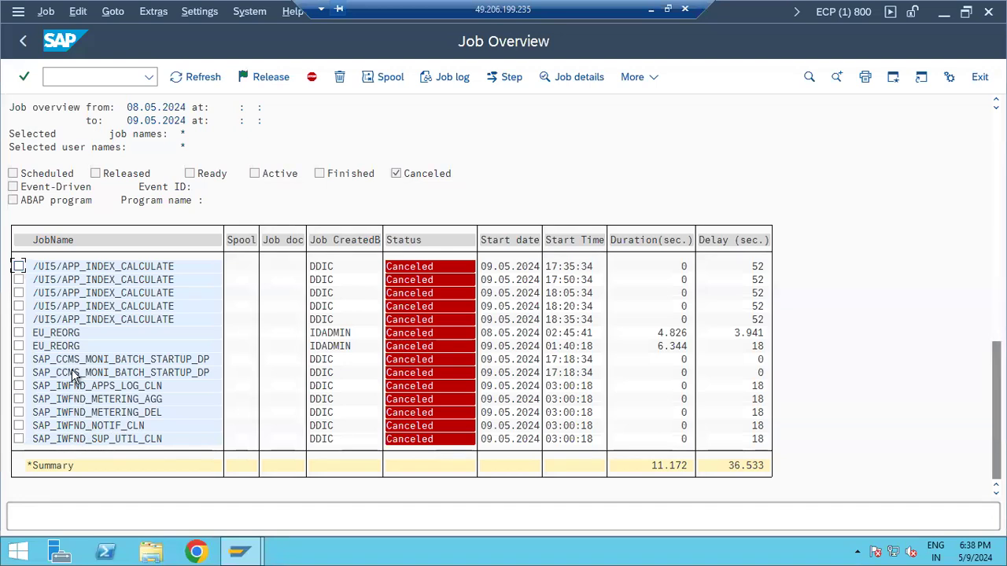
double_click(77, 293)
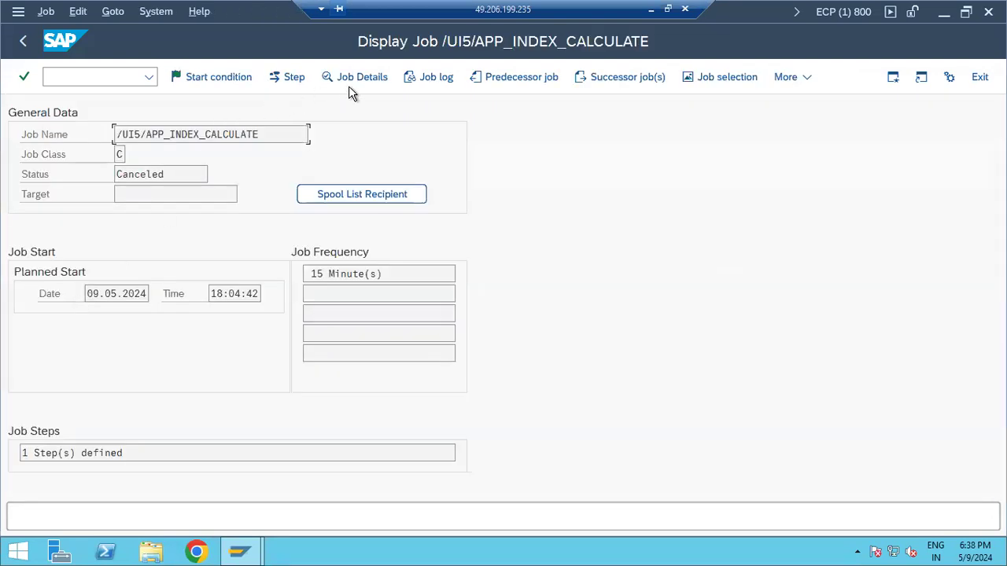
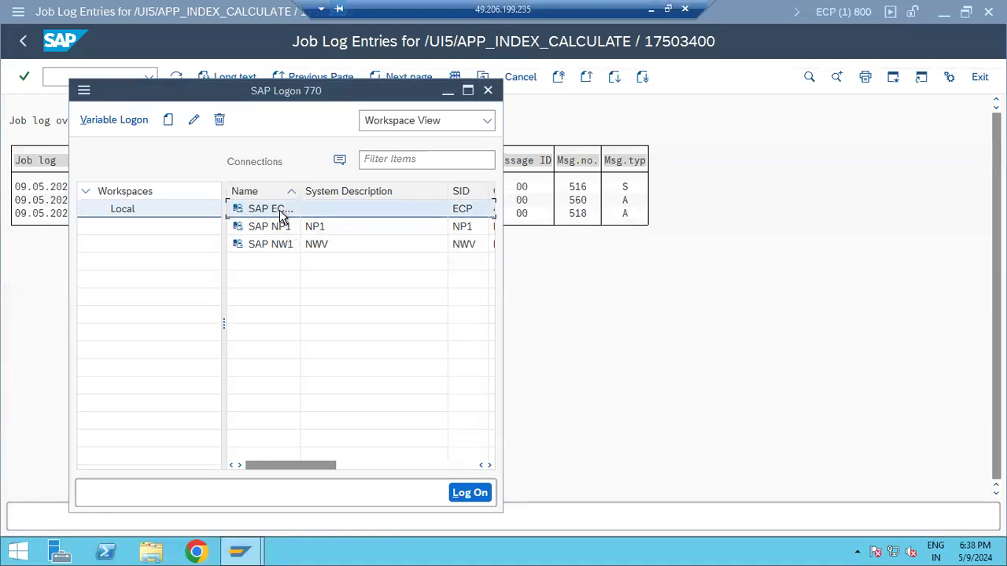
Step: Open the ECP connection from the SAP Logon 770 Local workspace list
double_click(279, 210)
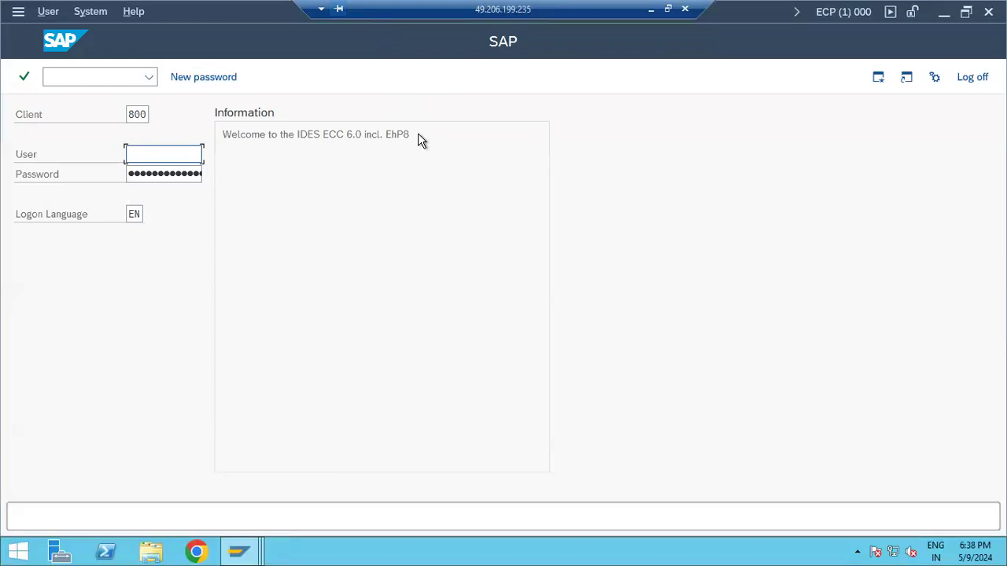
Step: Fill the ECP logon screen with client 001, user SAP* and the pasted password
left_click(137, 114)
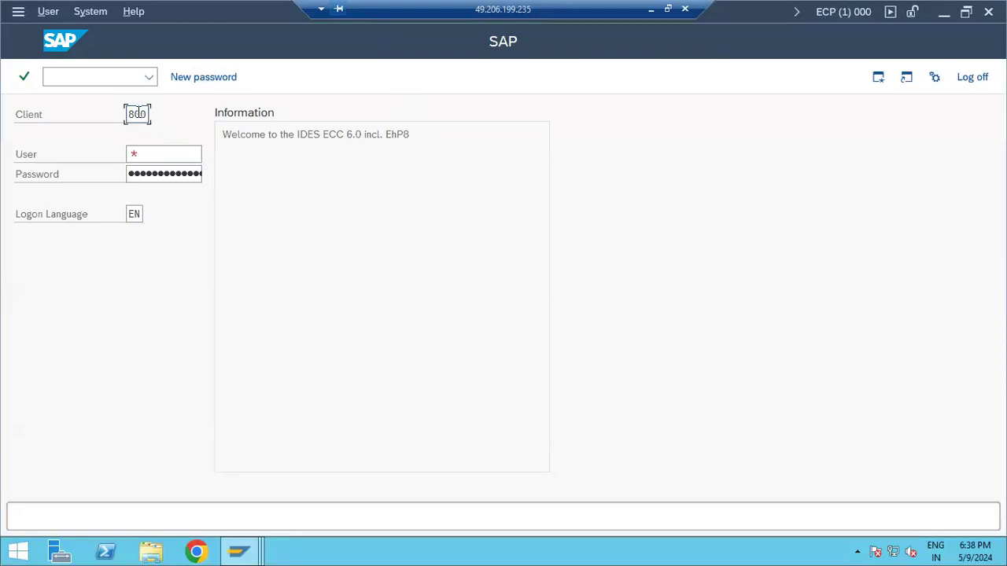
double_click(138, 114)
type("001")
key("Tab")
type("ba")
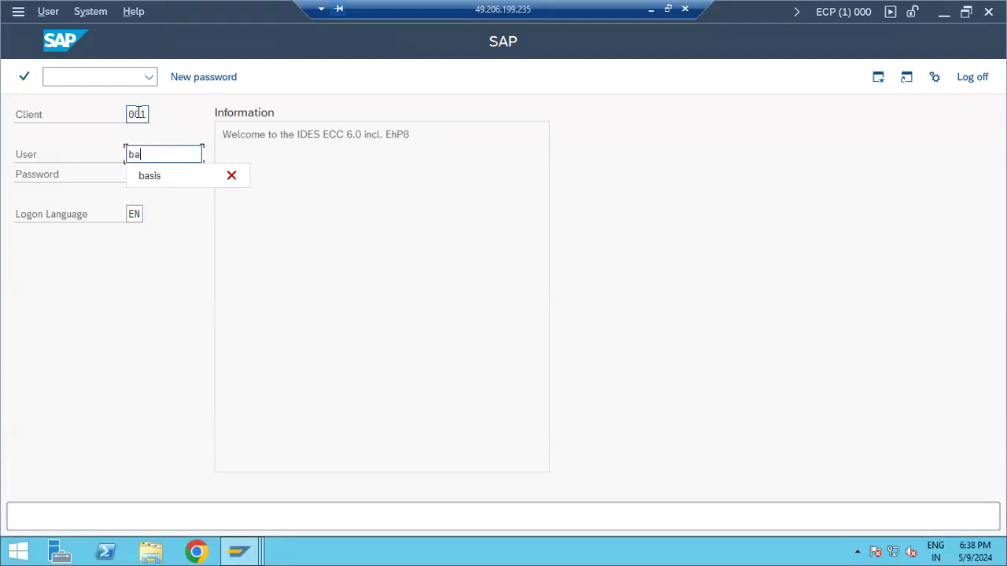
type("sap*")
key("Tab")
key("ctrl+v")
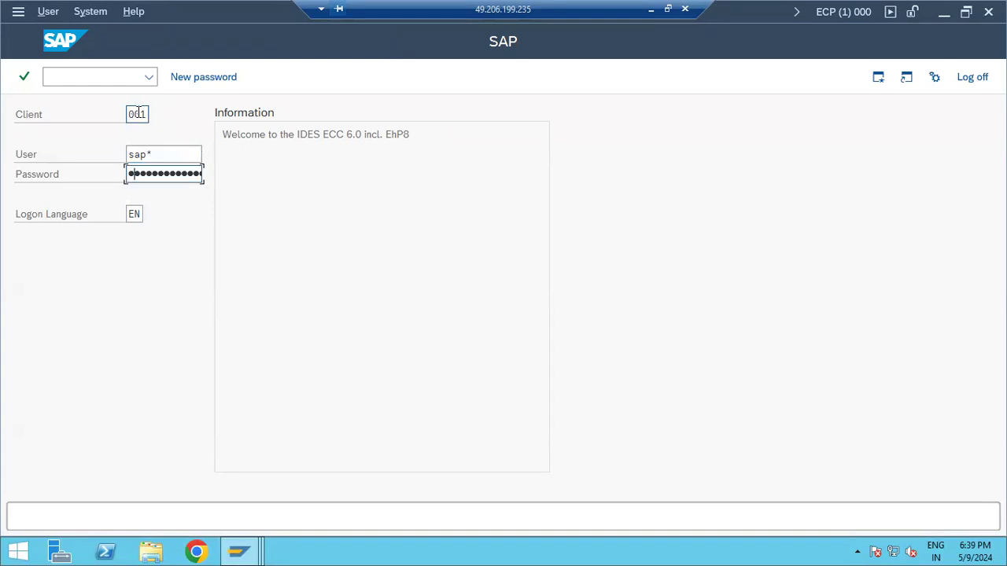
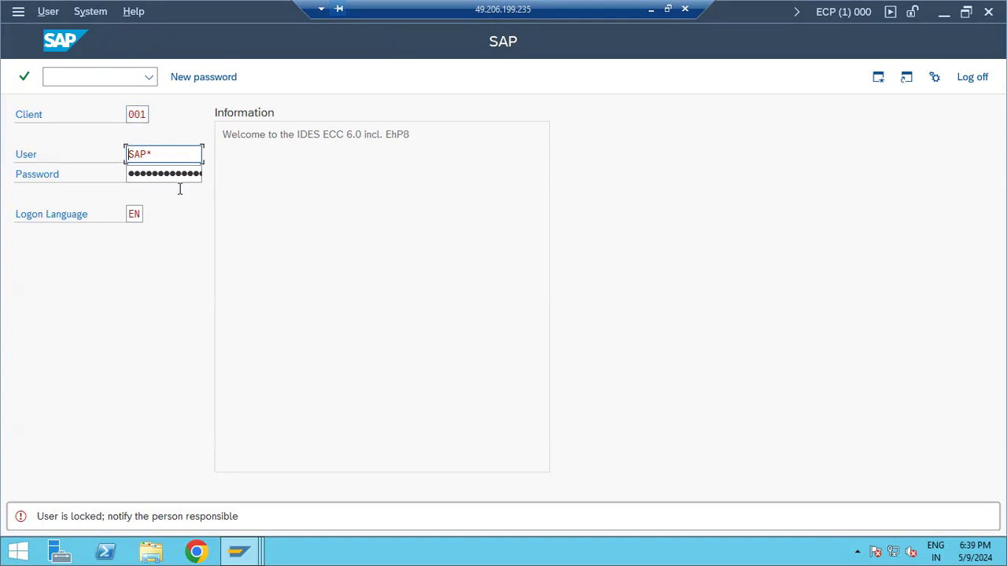
Step: Overwrite SAP* in the logon screen's User field with the other user ID
double_click(179, 156)
type("idadmin")
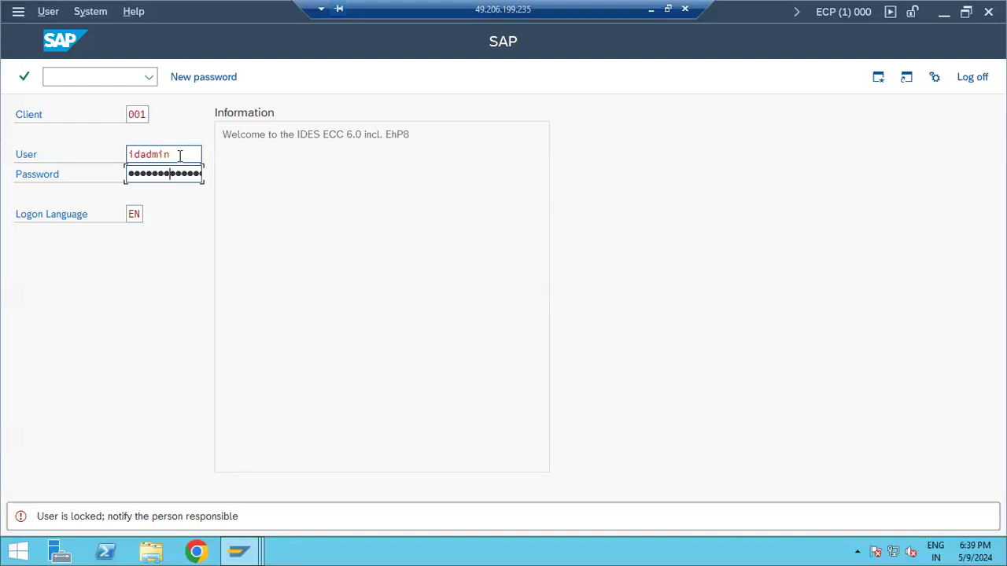
Step: Abandon the failed logon and log off back to the /UI5/APP_INDEX_CALCULATE job log
key("Return")
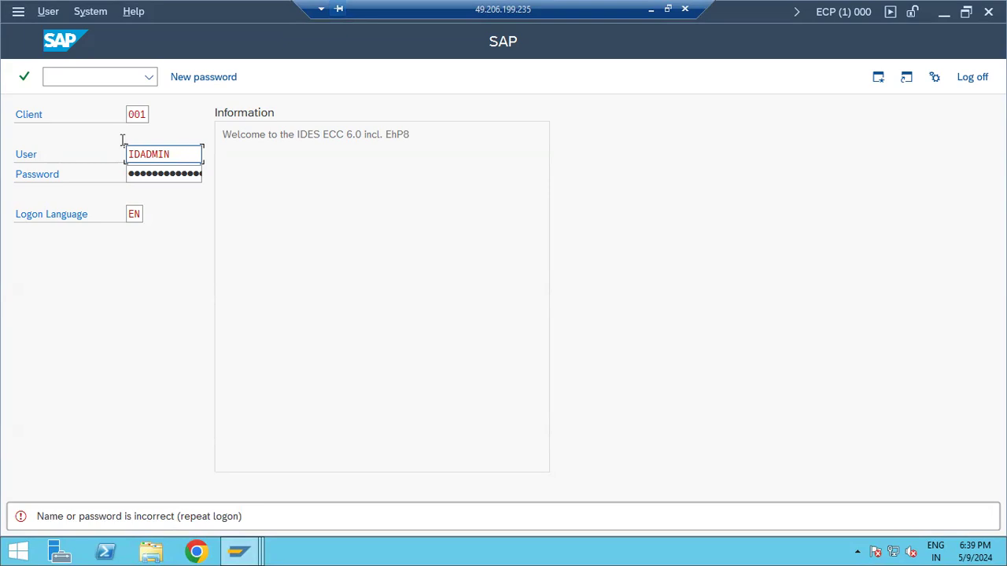
left_click(969, 78)
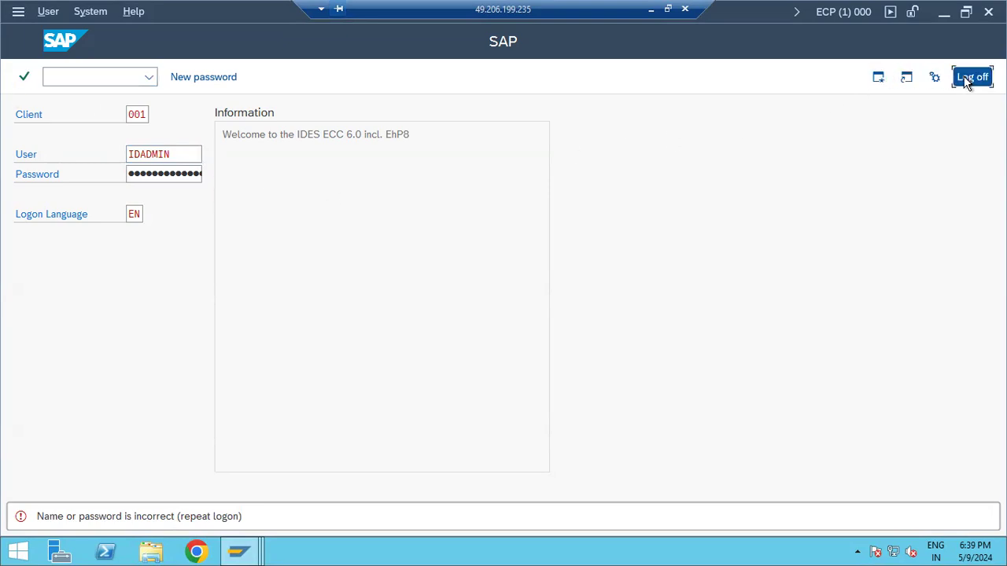
left_click(737, 388)
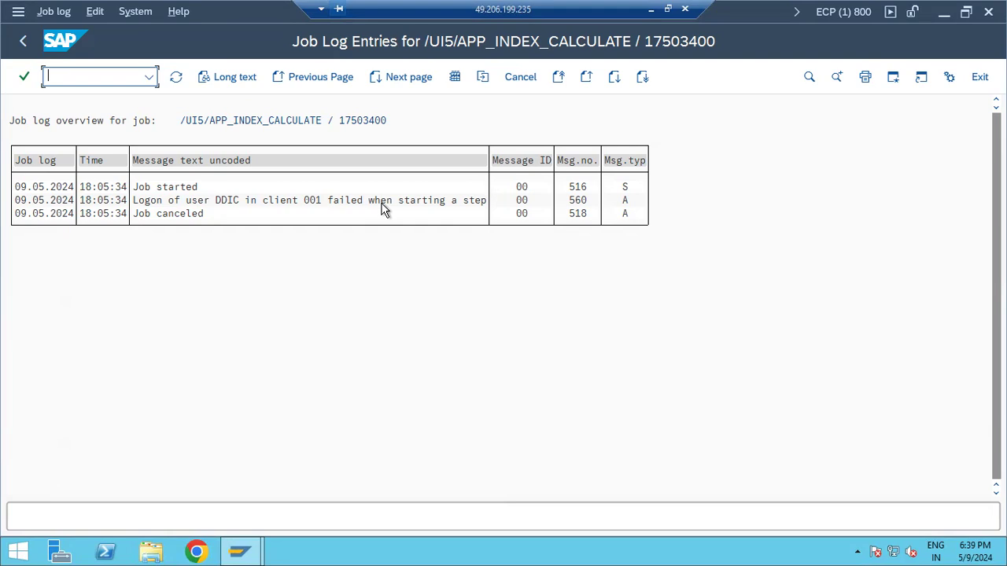
Step: Back out from the job log, scroll the canceled jobs list, and return to Simple Job Selection
left_click(25, 44)
left_click_drag(197, 135, 30, 90)
left_click(23, 44)
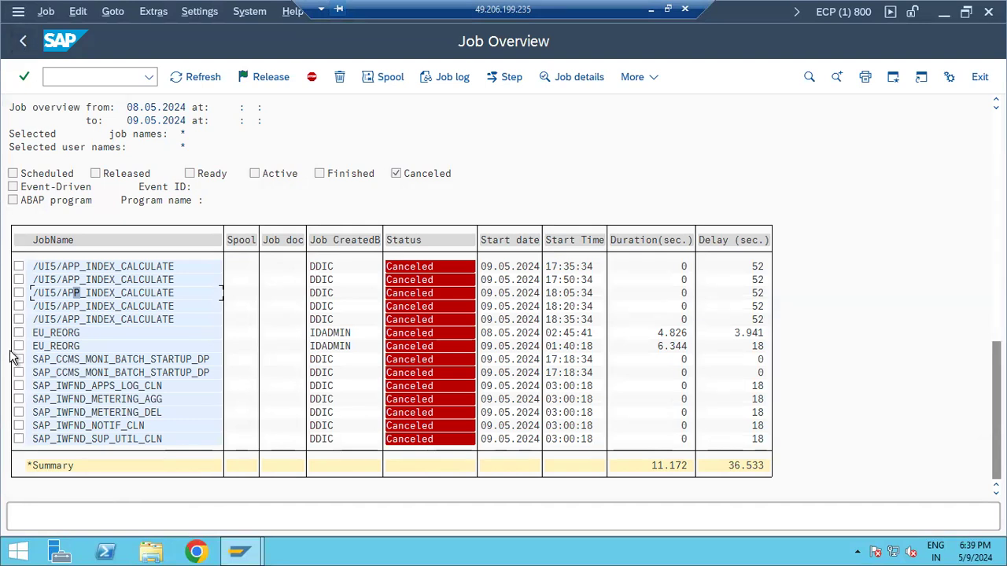
scroll(85, 373, "up", 2)
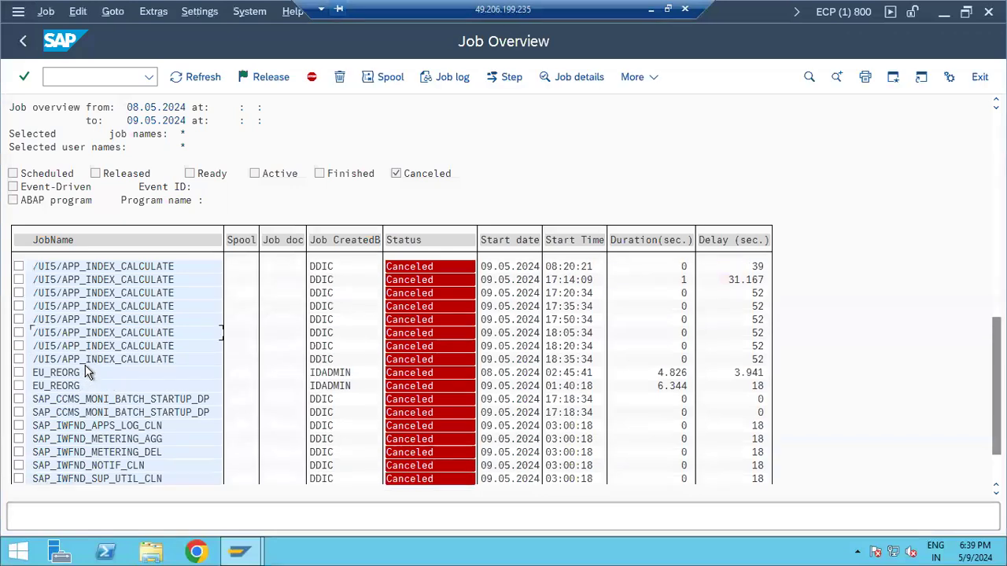
scroll(87, 371, "up", 4)
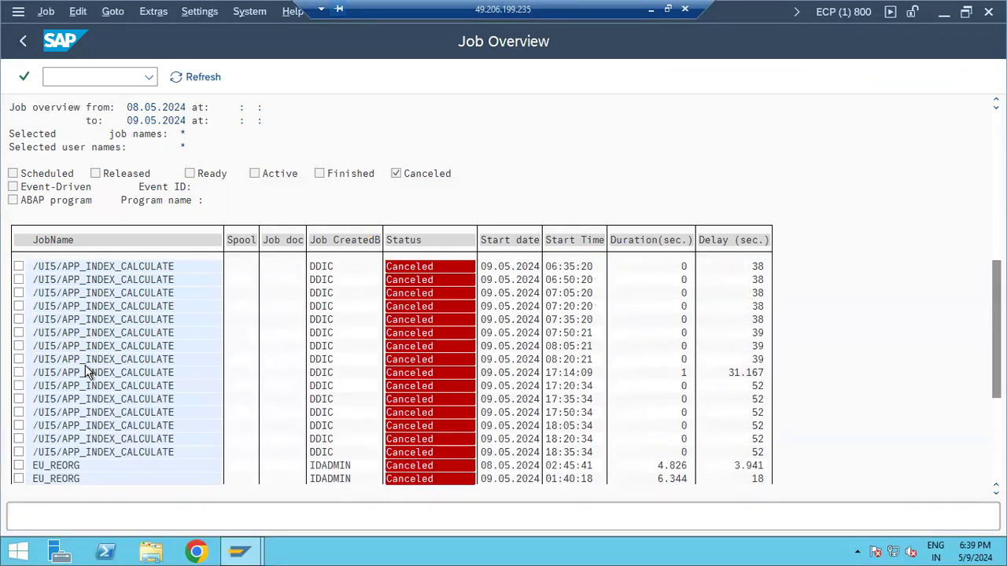
scroll(87, 371, "up", 4)
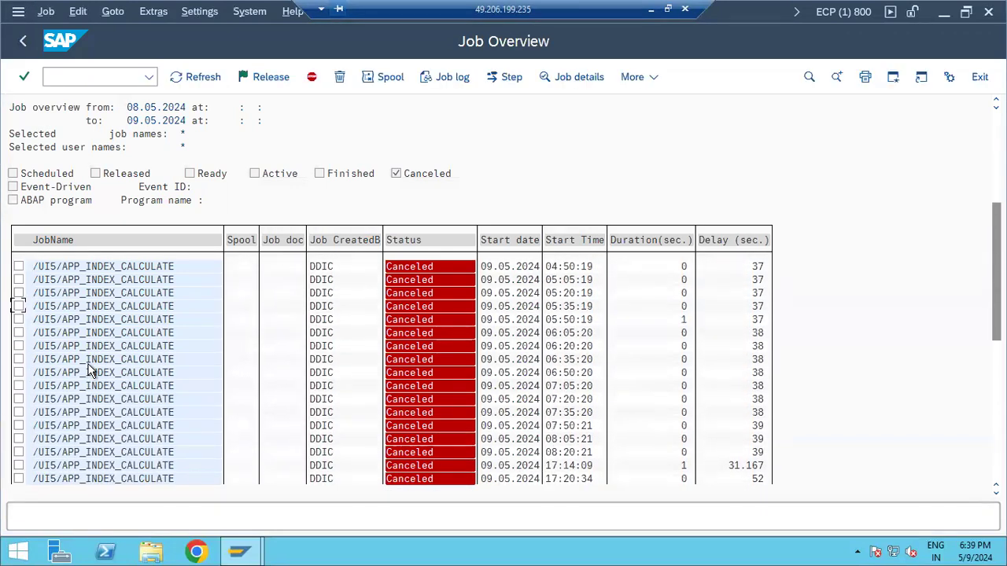
scroll(89, 371, "up", 4)
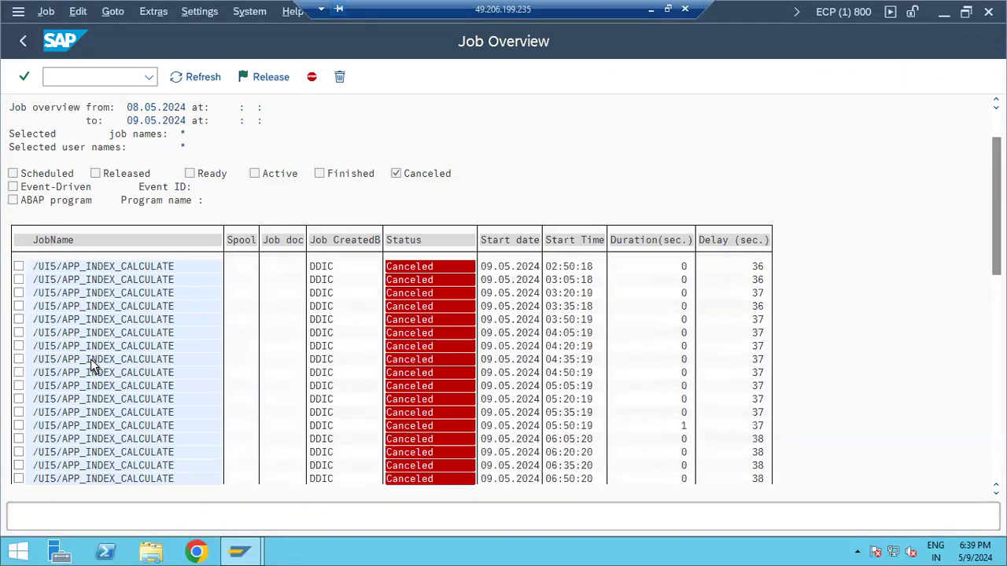
scroll(90, 359, "up", 1)
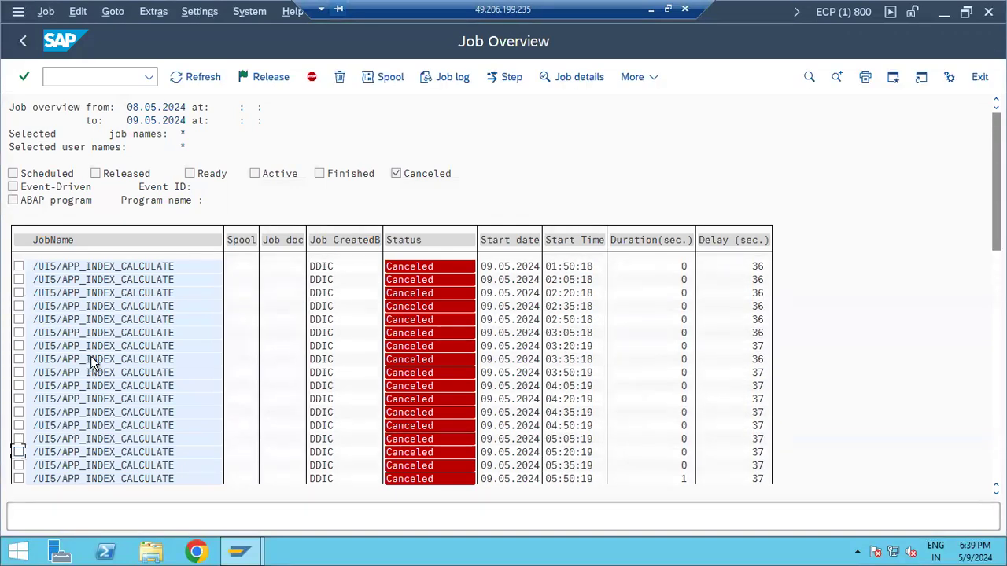
left_click(22, 43)
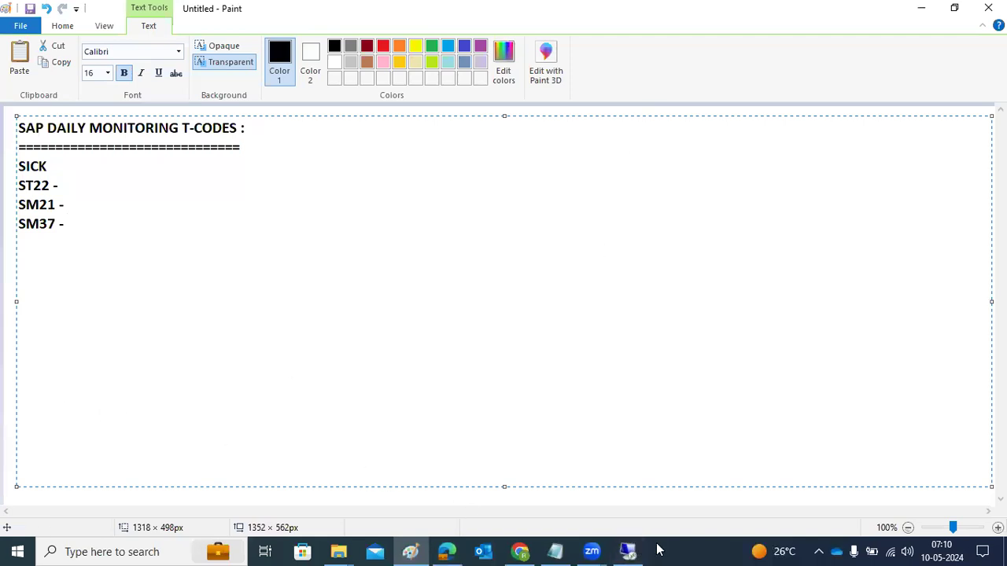
left_click(628, 552)
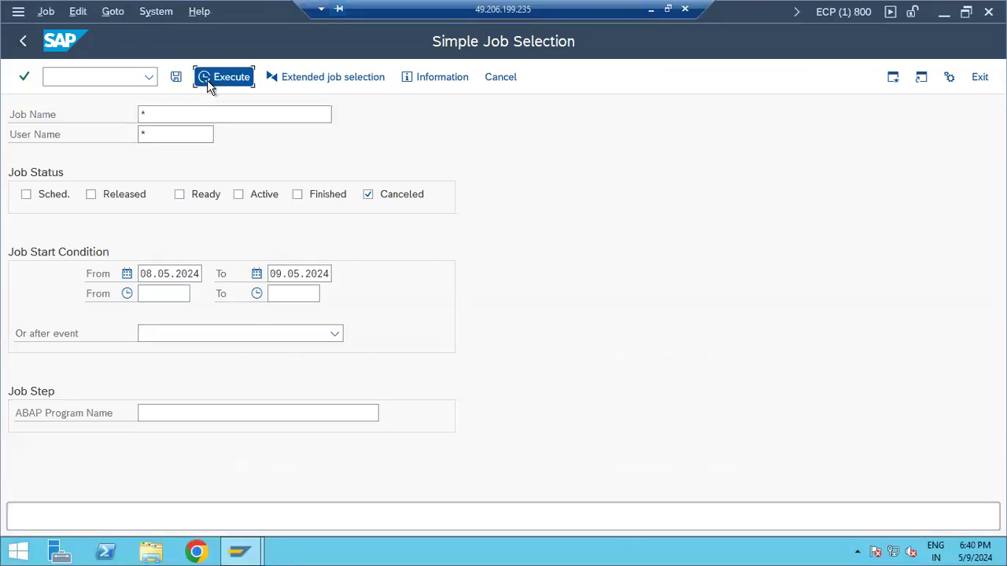
Step: List canceled jobs, then rerun the selection including Scheduled and Released statuses
left_click(209, 82)
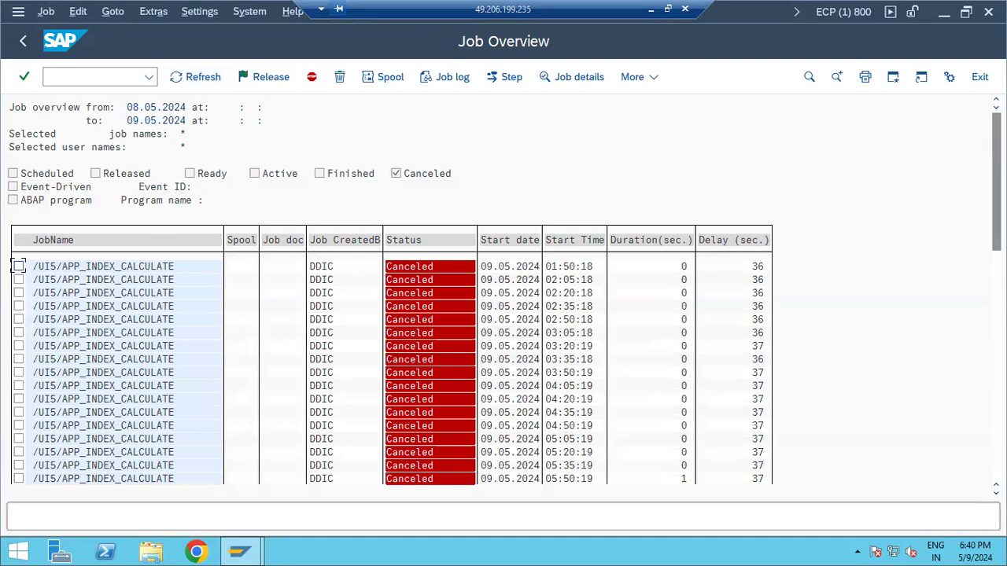
left_click(23, 40)
left_click(54, 197)
left_click(90, 194)
left_click(202, 79)
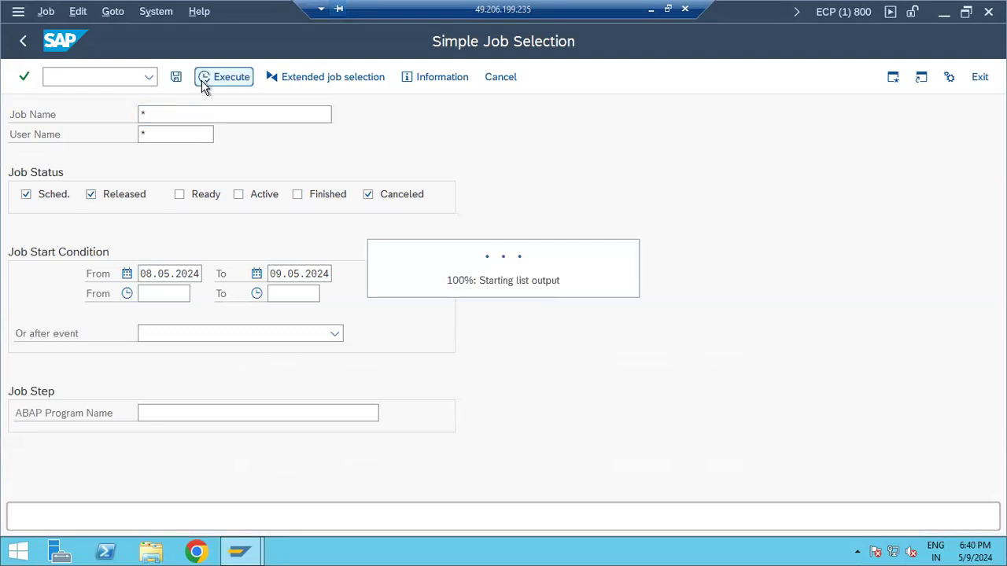
Step: Open the Released /UI5/APP_INDEX_CALCULATE job via Job > Change
left_click(18, 266)
left_click(45, 15)
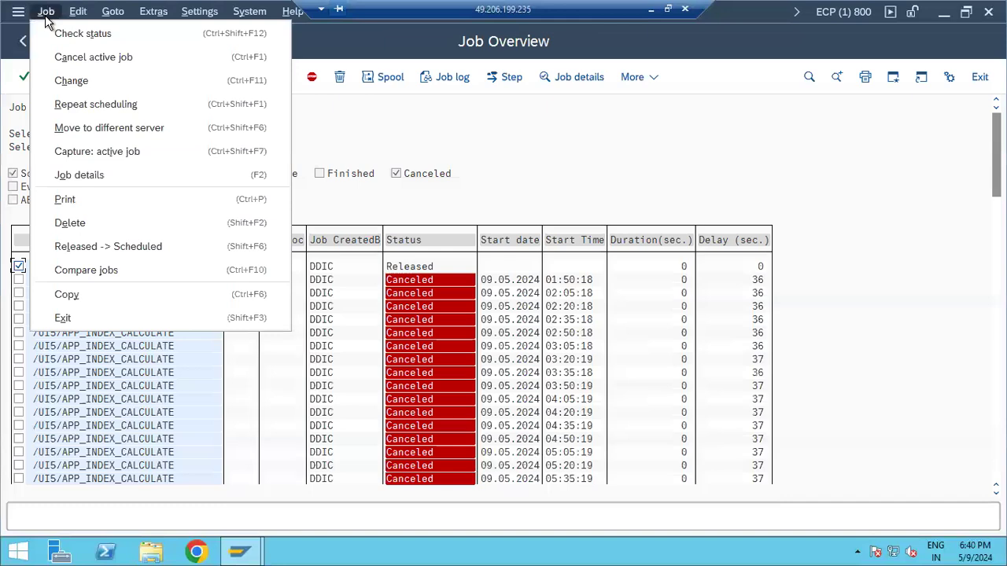
left_click(71, 77)
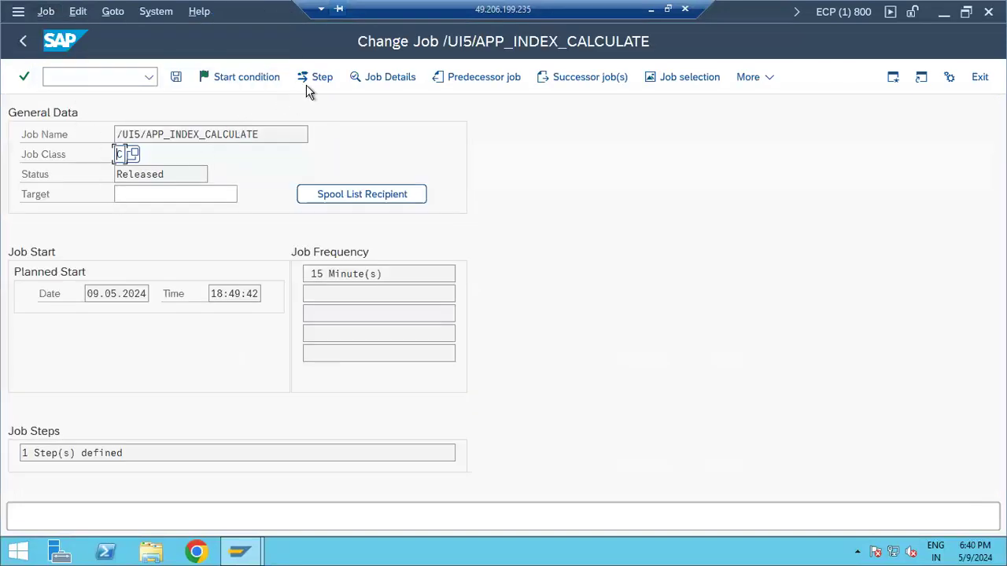
Step: Edit step 1 of the job, replacing user DDIC with the admin user
left_click(314, 77)
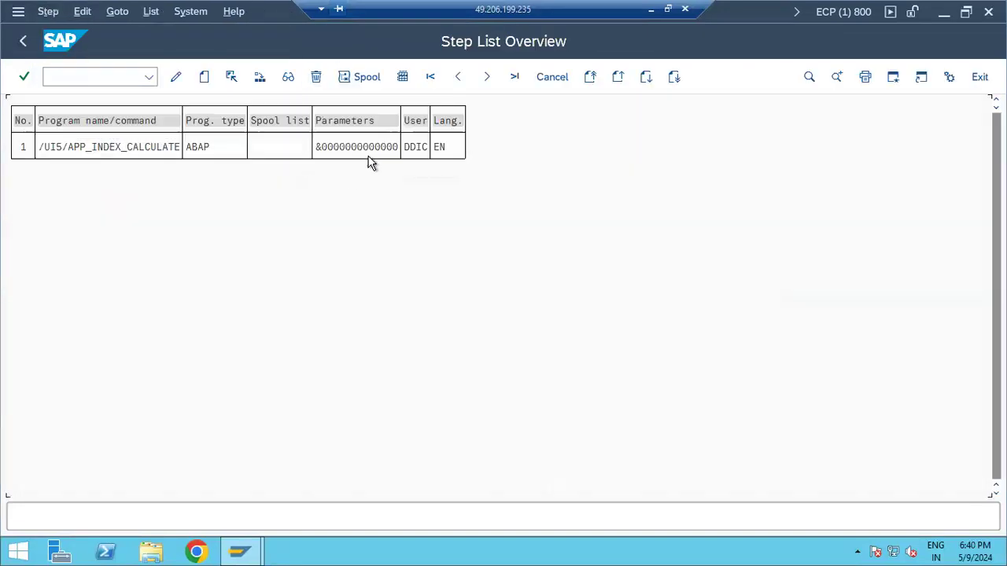
left_click(415, 150)
left_click(176, 76)
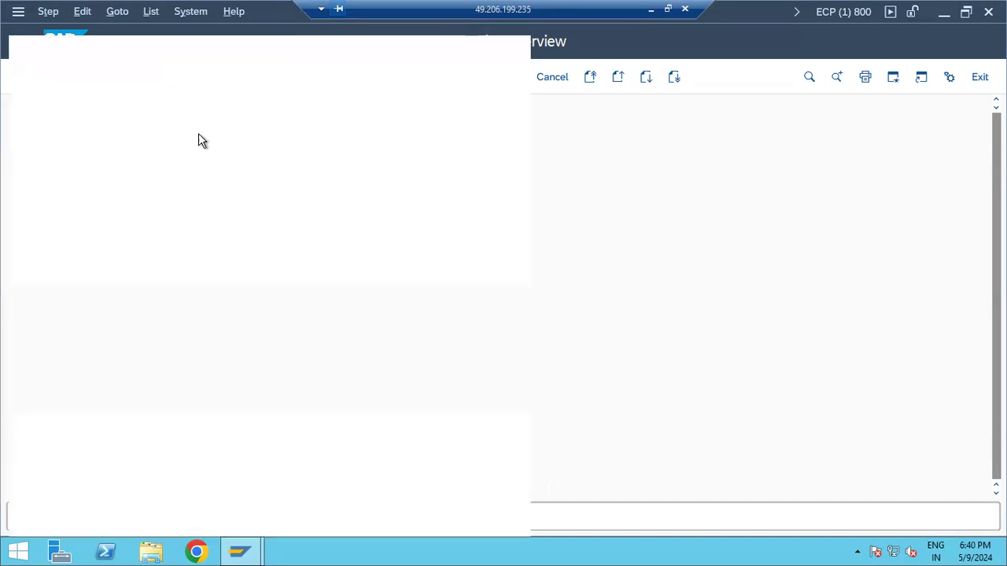
left_click(180, 116)
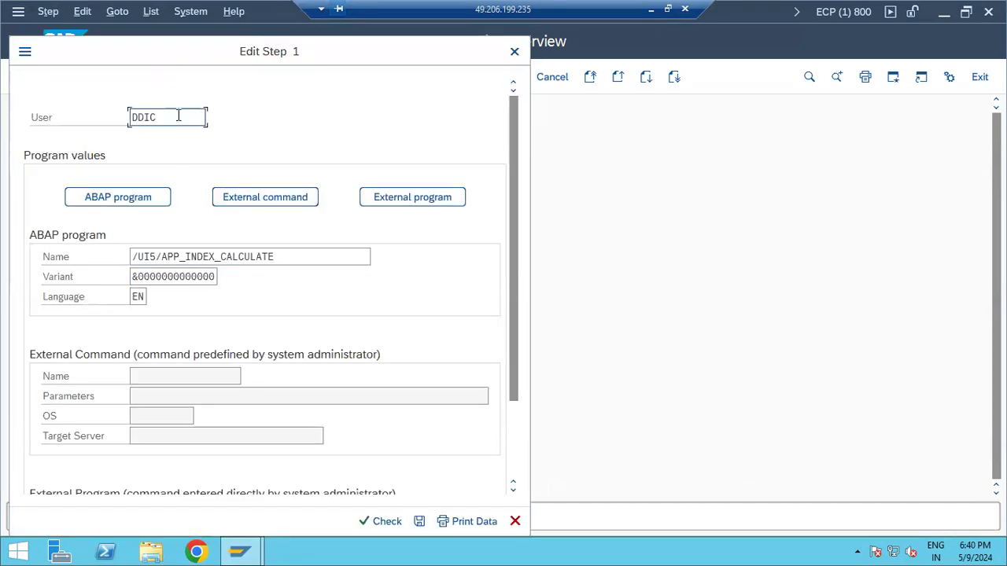
double_click(179, 116)
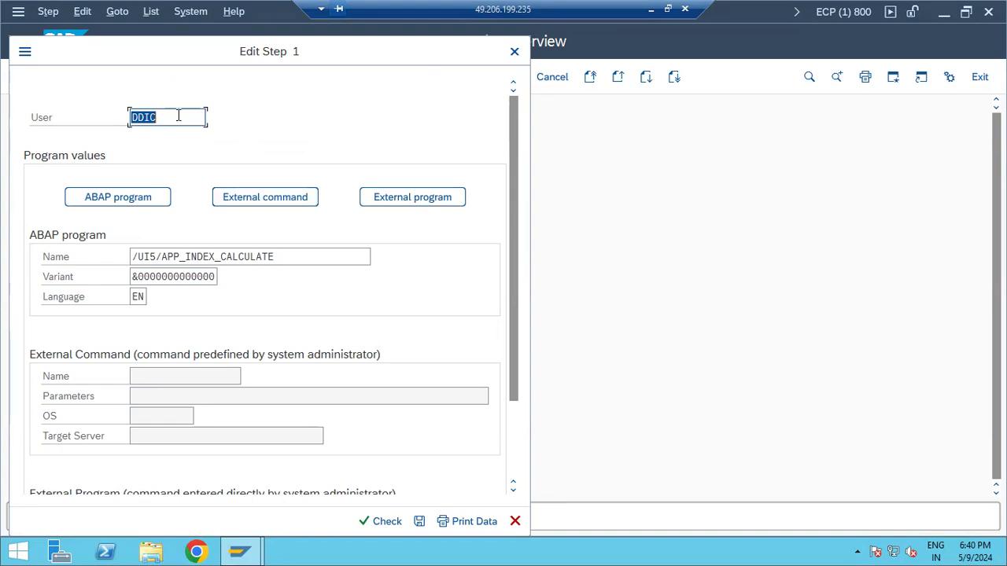
type("IDADMIN")
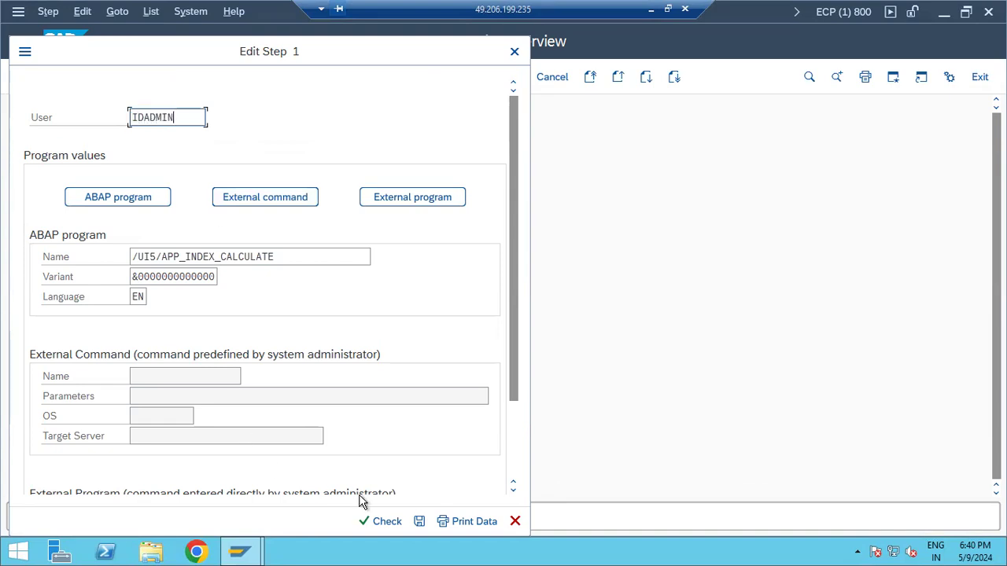
Step: Clear the invalid variant, save the step, and save the changed job
left_click(391, 522)
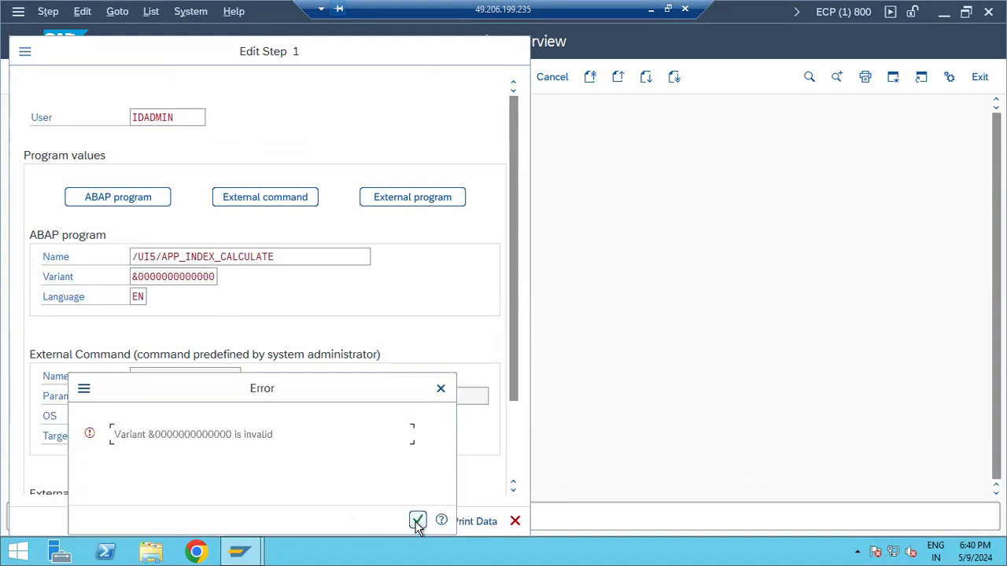
left_click(417, 522)
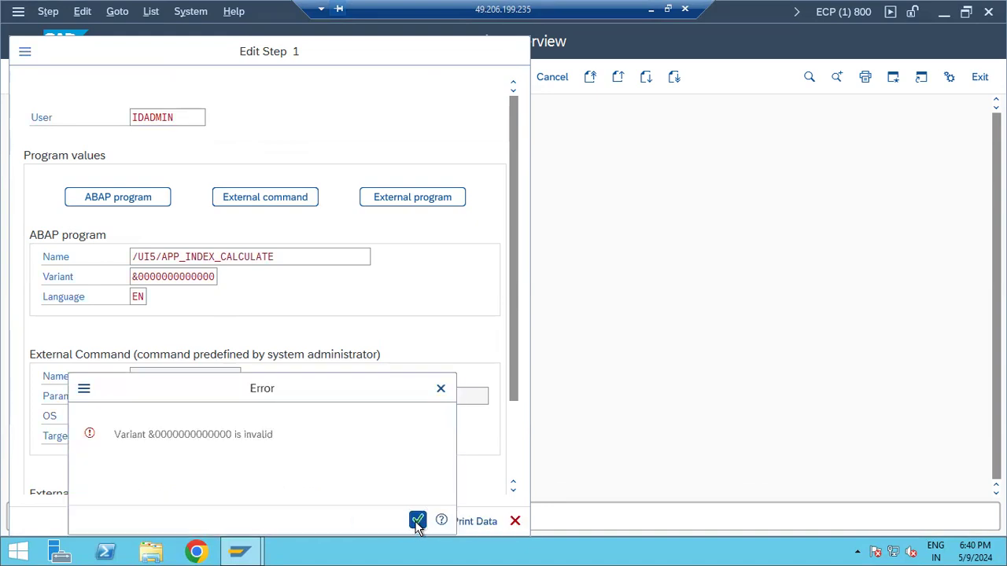
left_click(201, 277)
double_click(206, 277)
key("Delete")
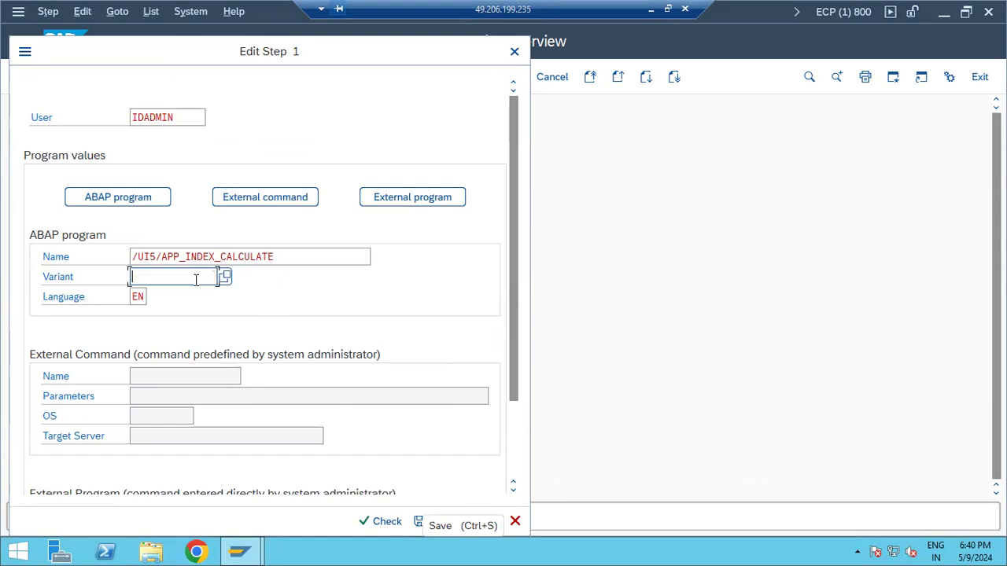
left_click(418, 522)
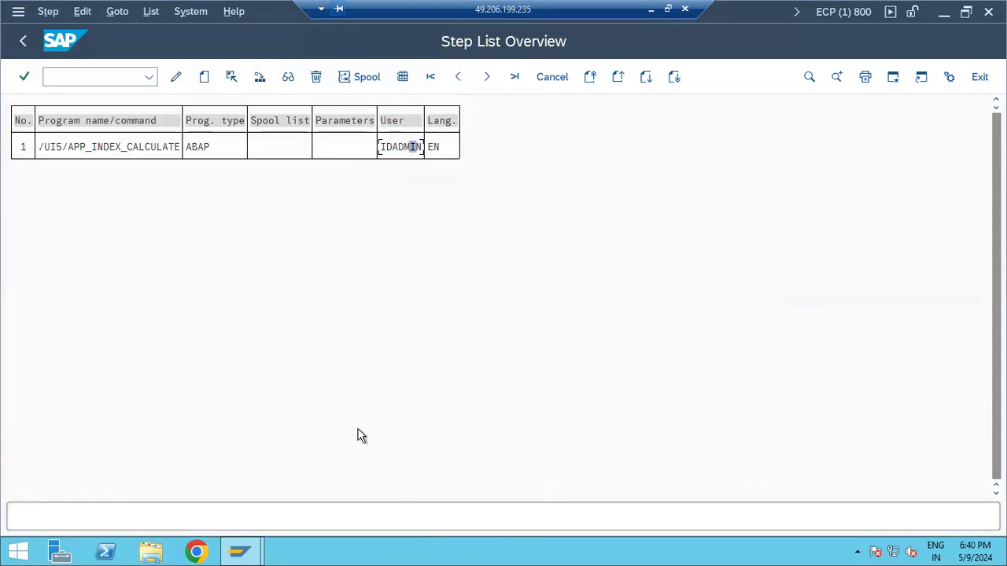
left_click(23, 41)
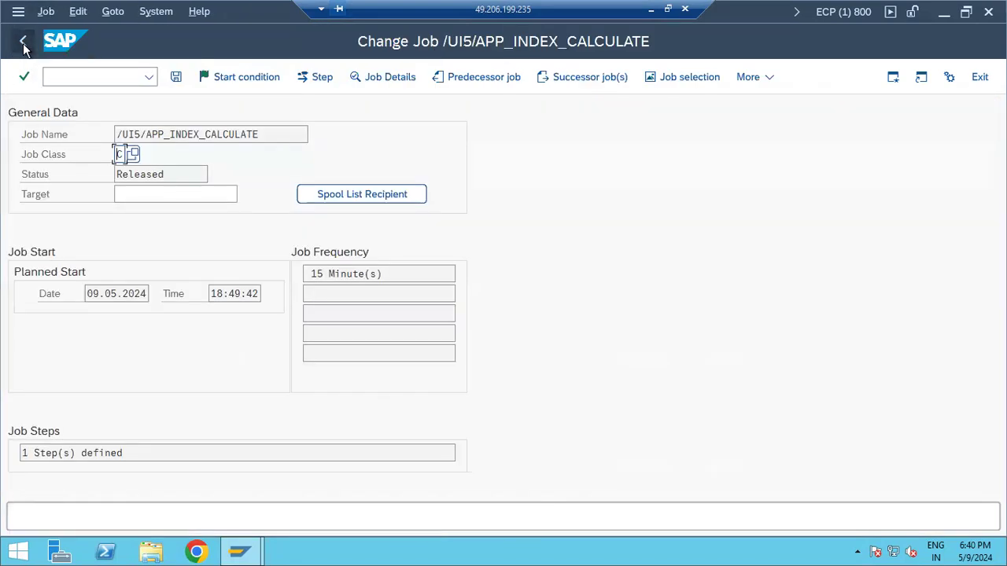
left_click(177, 76)
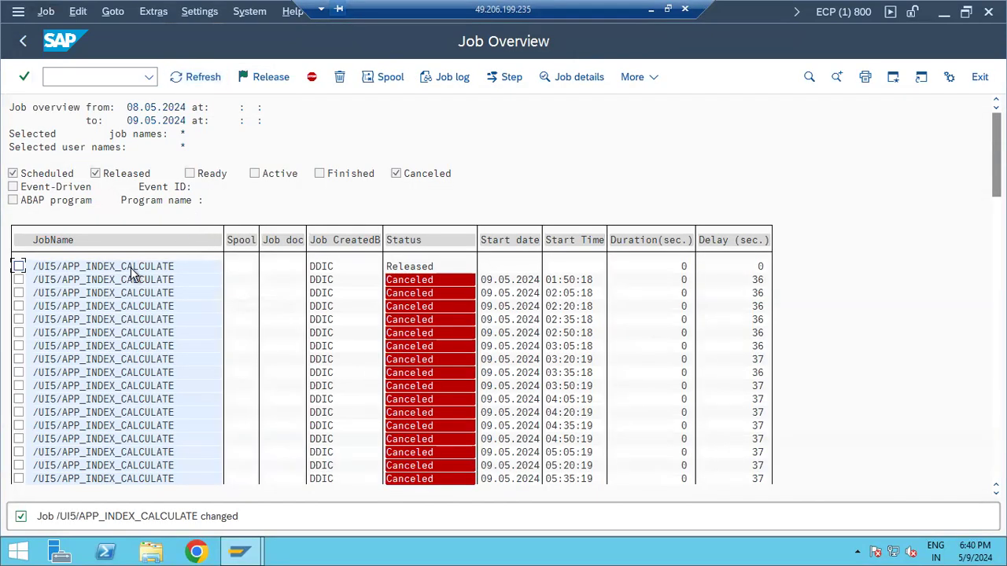
scroll(138, 315, "down", 5)
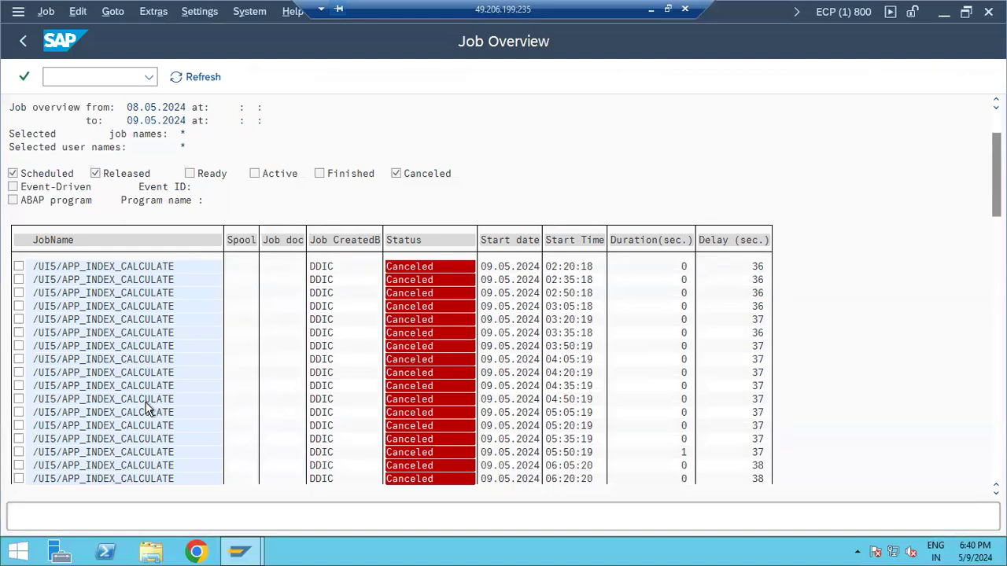
scroll(136, 441, "down", 9)
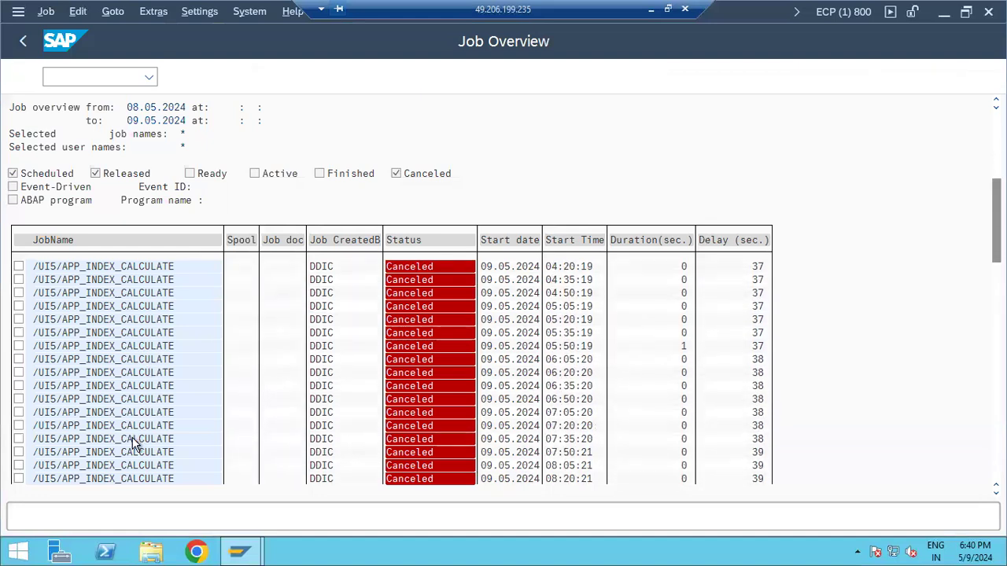
scroll(135, 442, "down", 5)
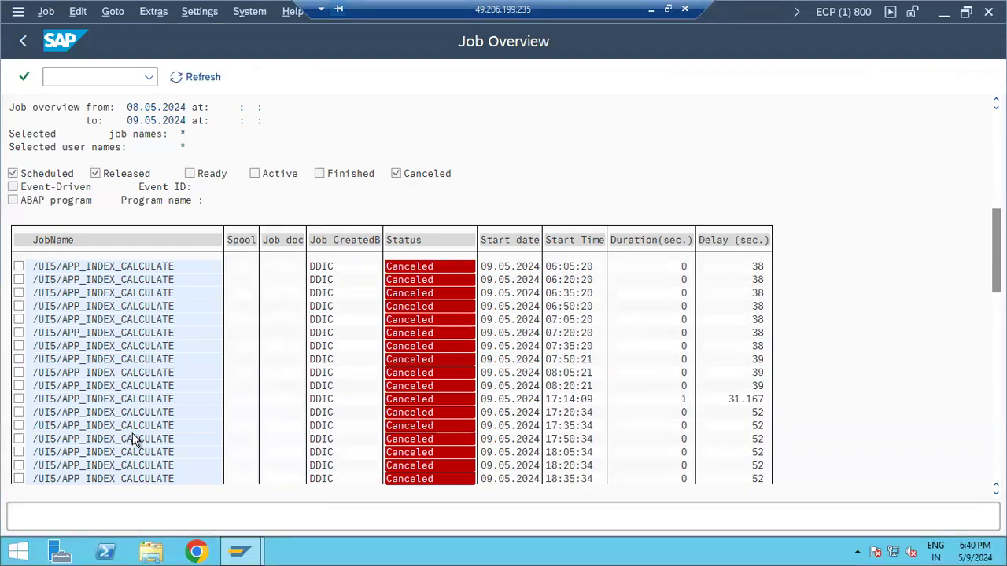
scroll(136, 440, "down", 3)
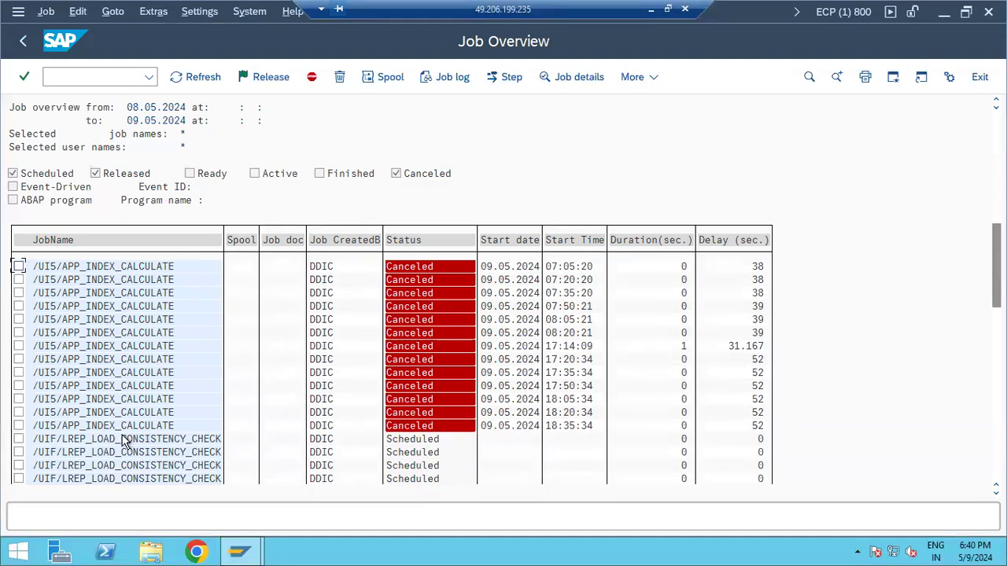
scroll(122, 445, "down", 6)
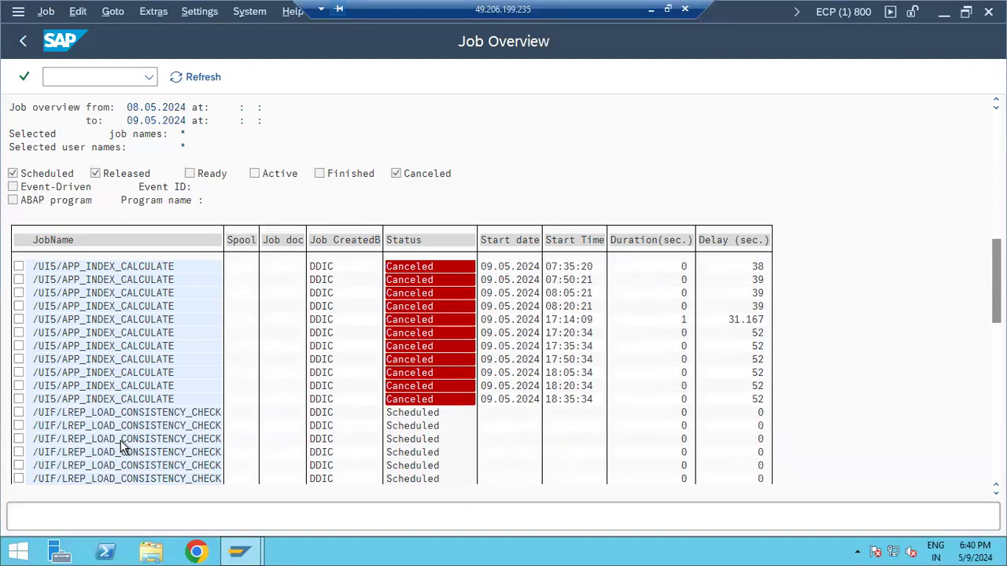
scroll(98, 366, "down", 2)
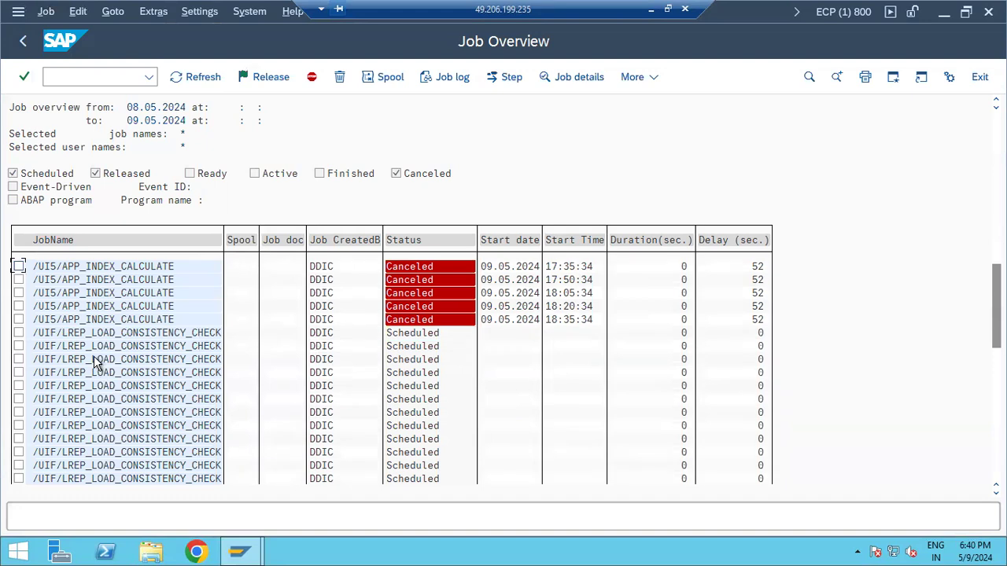
double_click(93, 336)
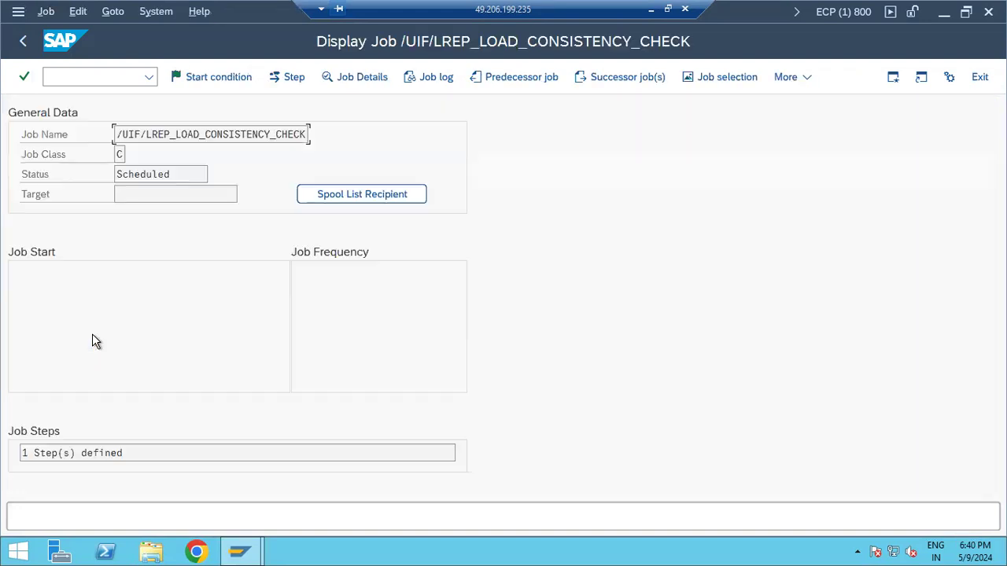
left_click(19, 45)
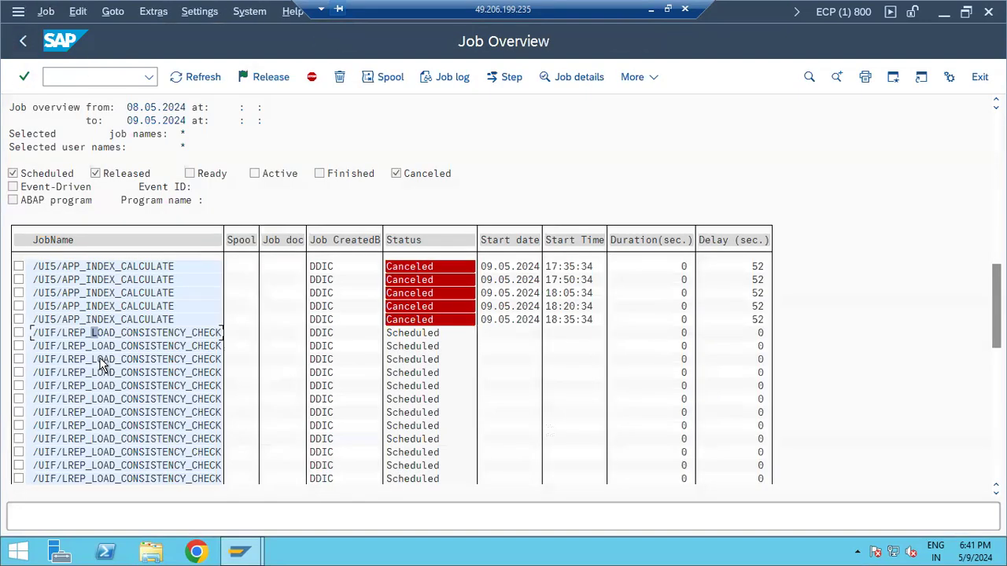
scroll(112, 427, "down", 5)
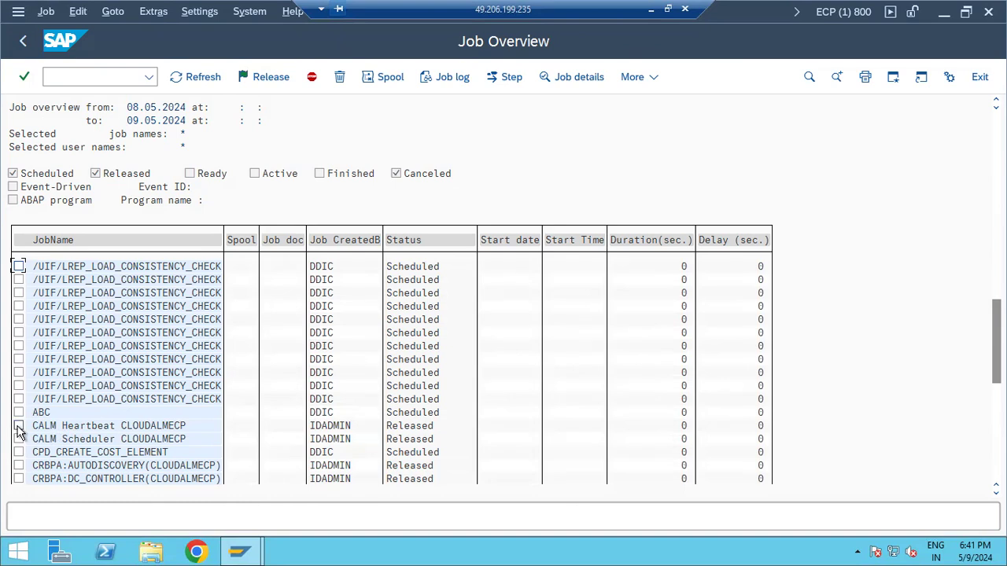
scroll(49, 450, "down", 4)
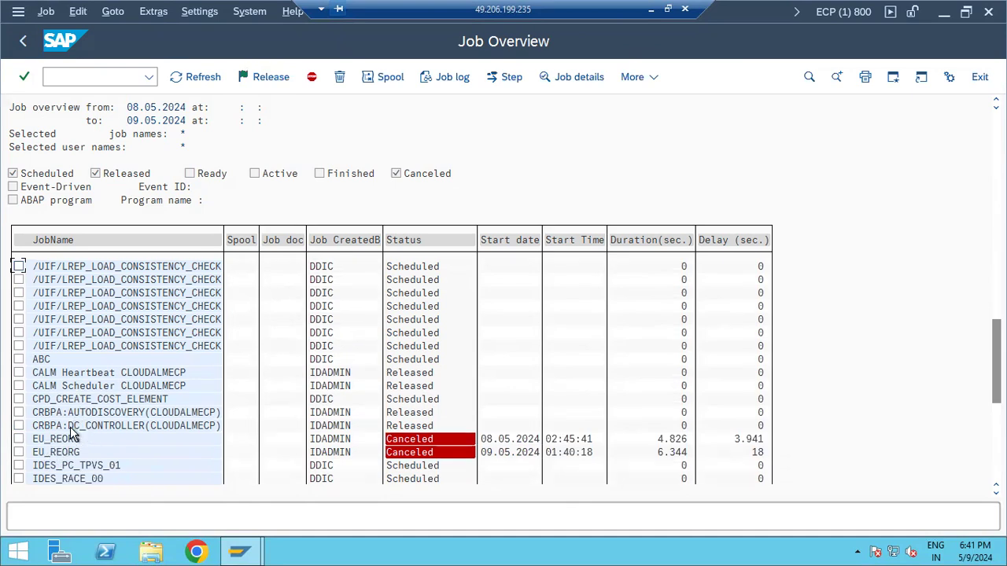
scroll(59, 468, "down", 3)
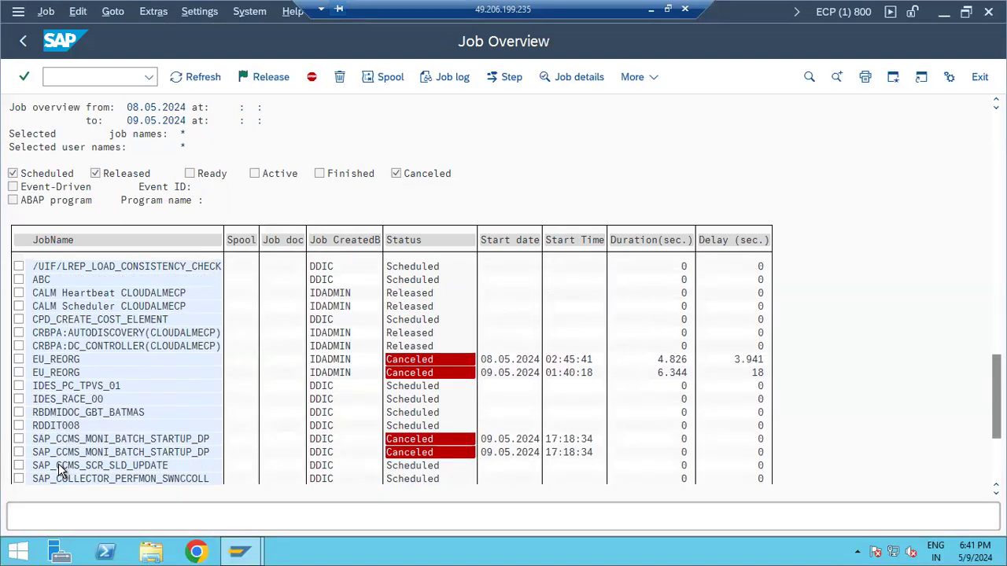
scroll(59, 469, "down", 4)
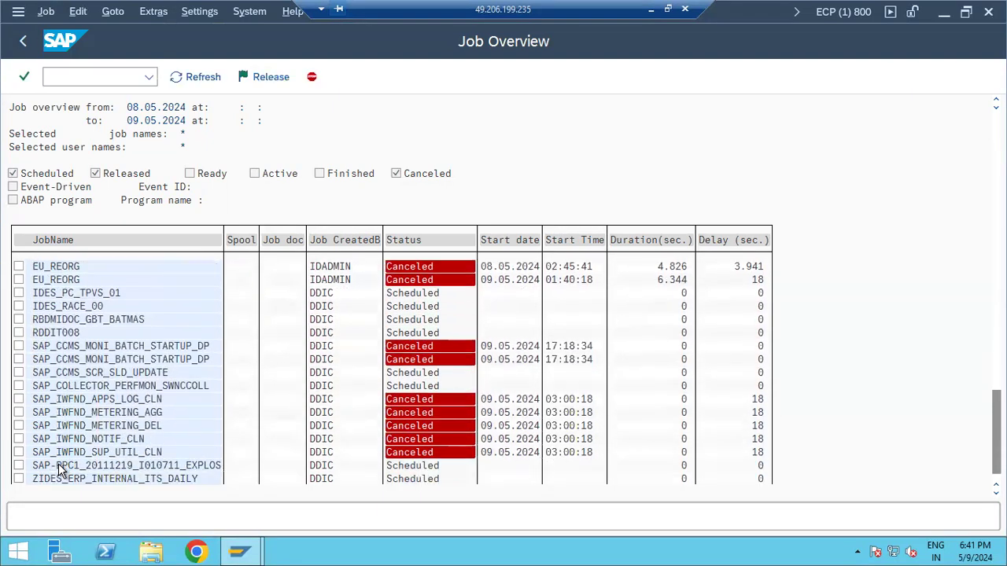
scroll(58, 463, "down", 1)
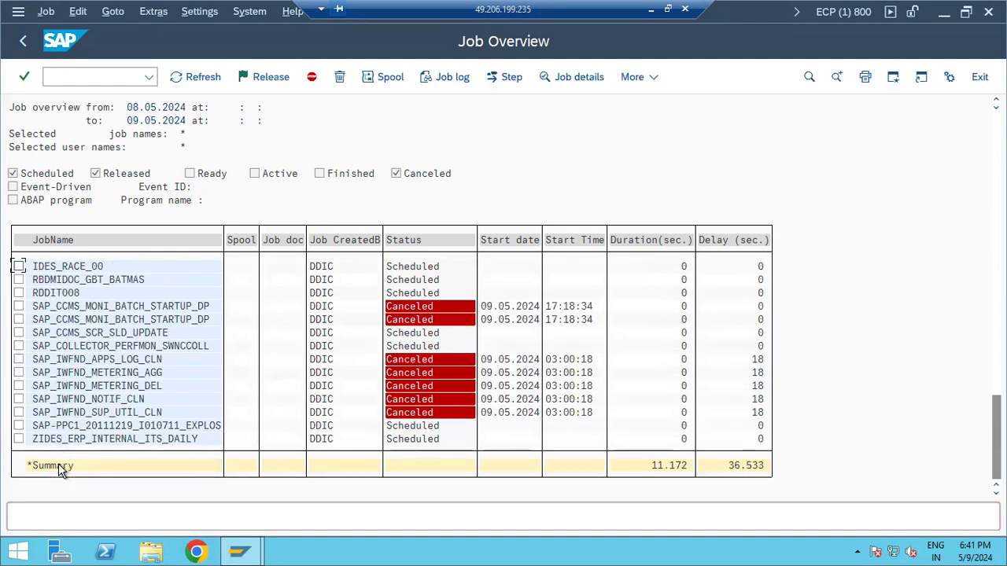
scroll(43, 392, "up", 1)
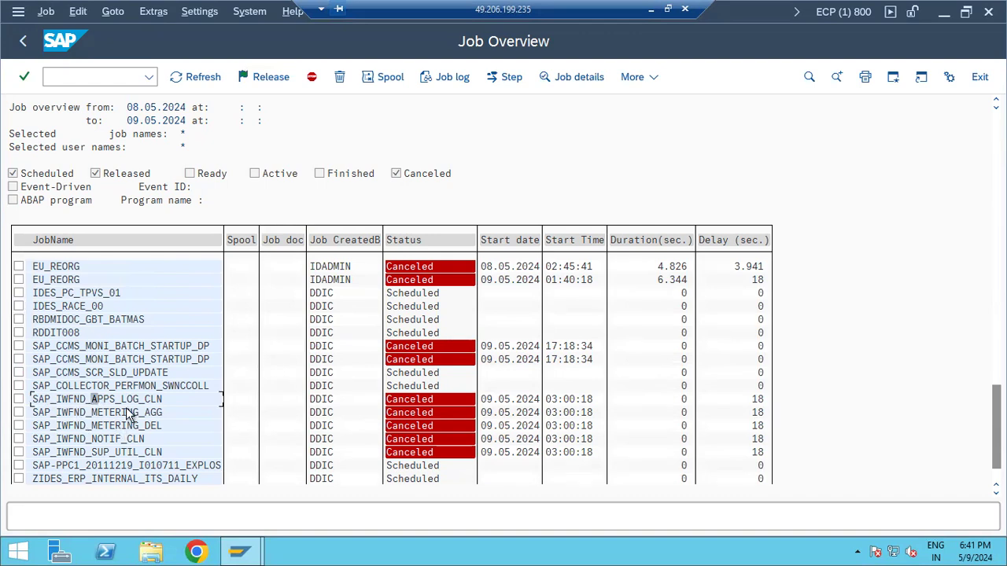
Step: View the SAP_IWFND_APPS_LOG_CLN job log, return to Simple Job Selection, and delete the 09.05.2024 end date
left_click(428, 79)
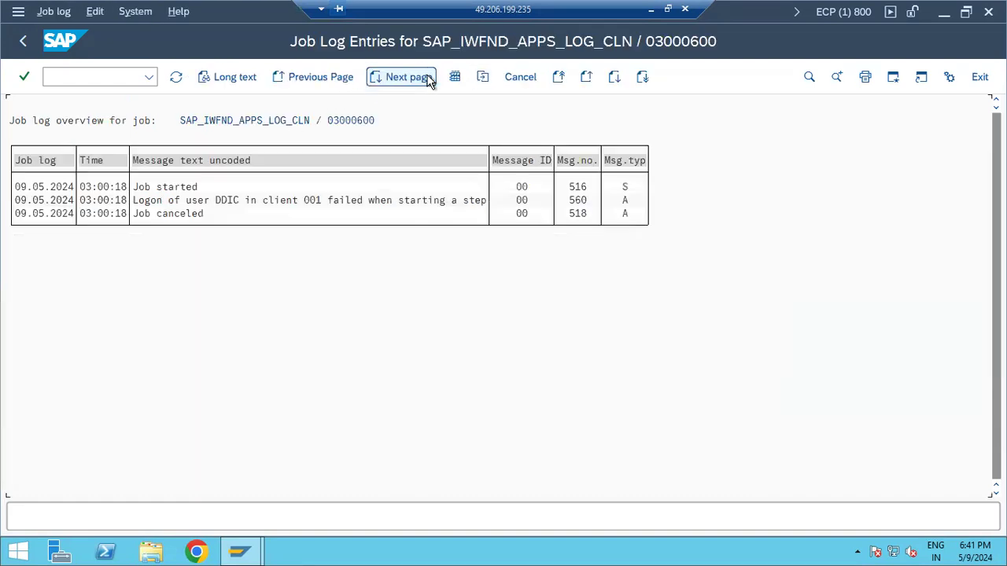
left_click(24, 41)
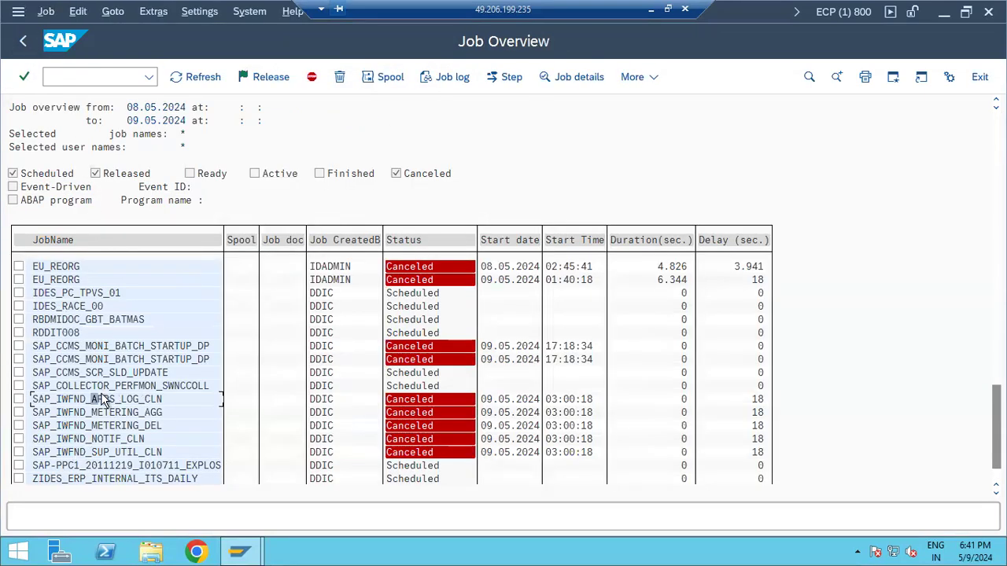
left_click(23, 41)
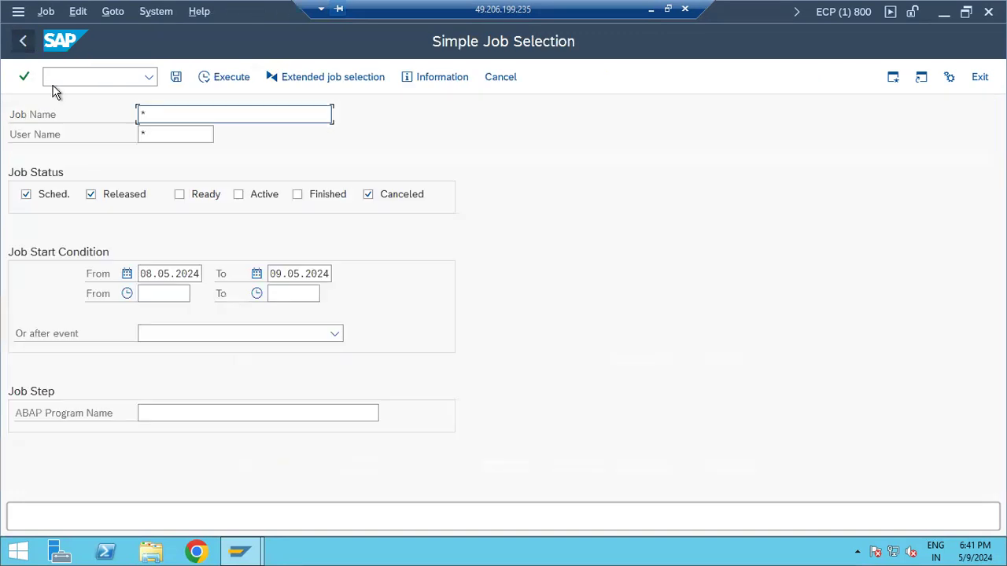
left_click(280, 273)
double_click(279, 273)
key("BackSpace")
left_click(182, 273)
Step: Delete the 08.05.2024 start date, untick Canceled, and execute the job selection
double_click(182, 273)
key("BackSpace")
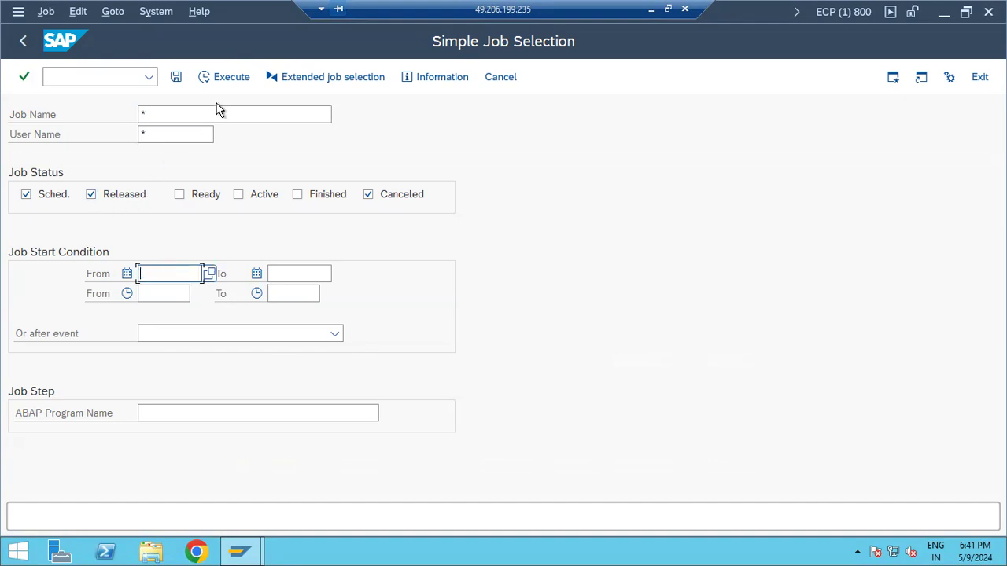
left_click(366, 194)
left_click(205, 77)
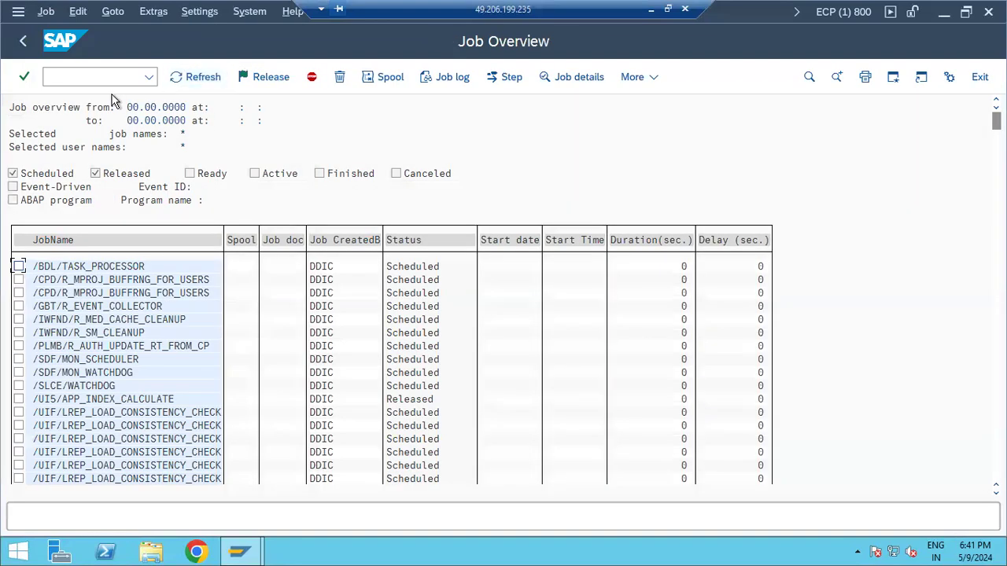
Step: Untick Scheduled, rerun for Released jobs only, and scroll to the end of the overview
left_click(23, 42)
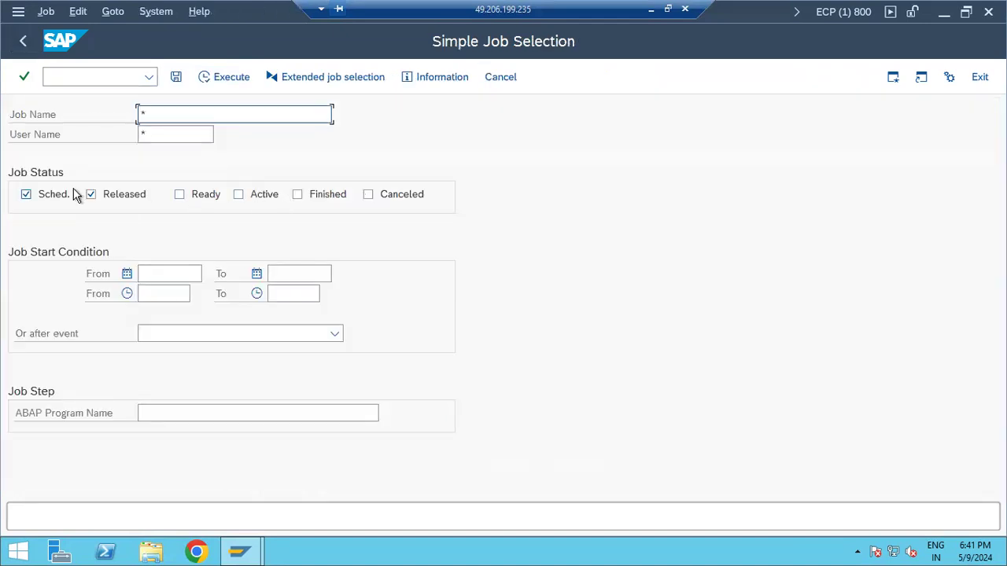
left_click(60, 195)
left_click(226, 78)
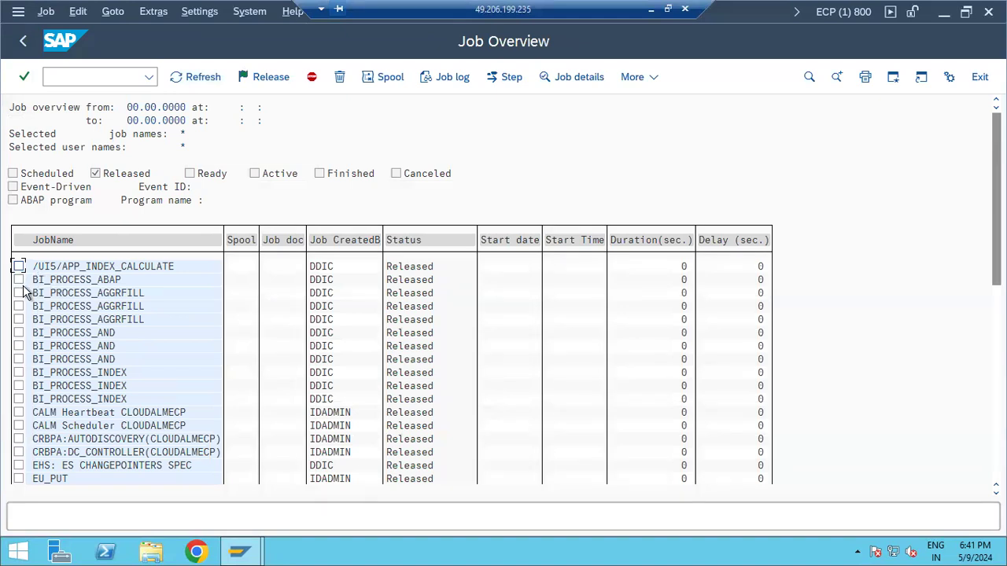
scroll(55, 373, "down", 4)
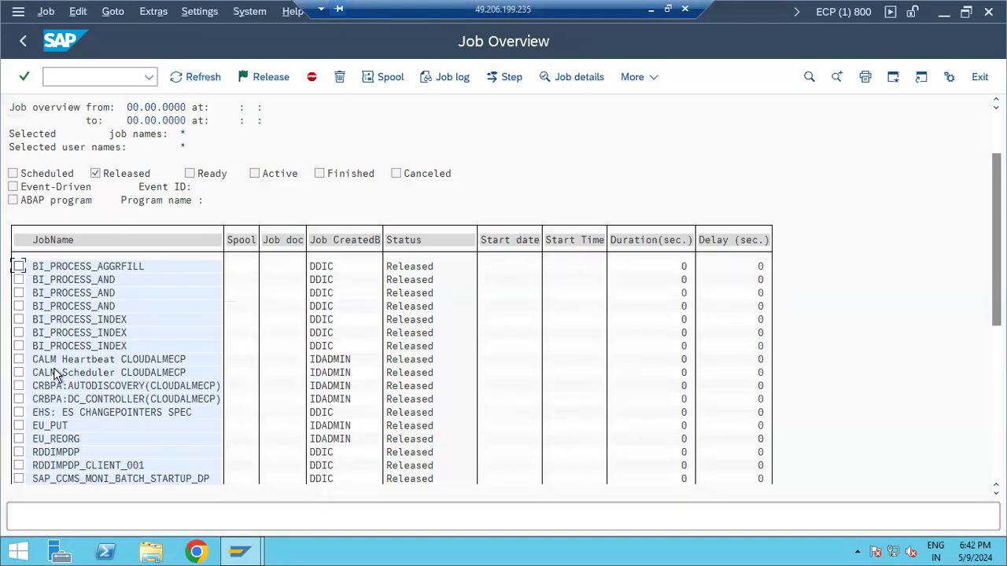
scroll(60, 368, "down", 6)
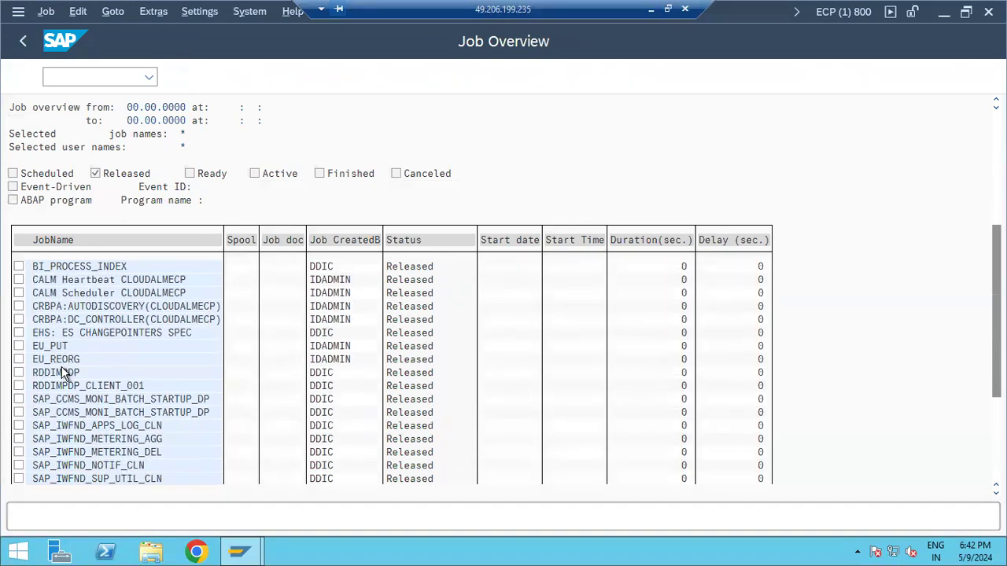
scroll(61, 367, "down", 8)
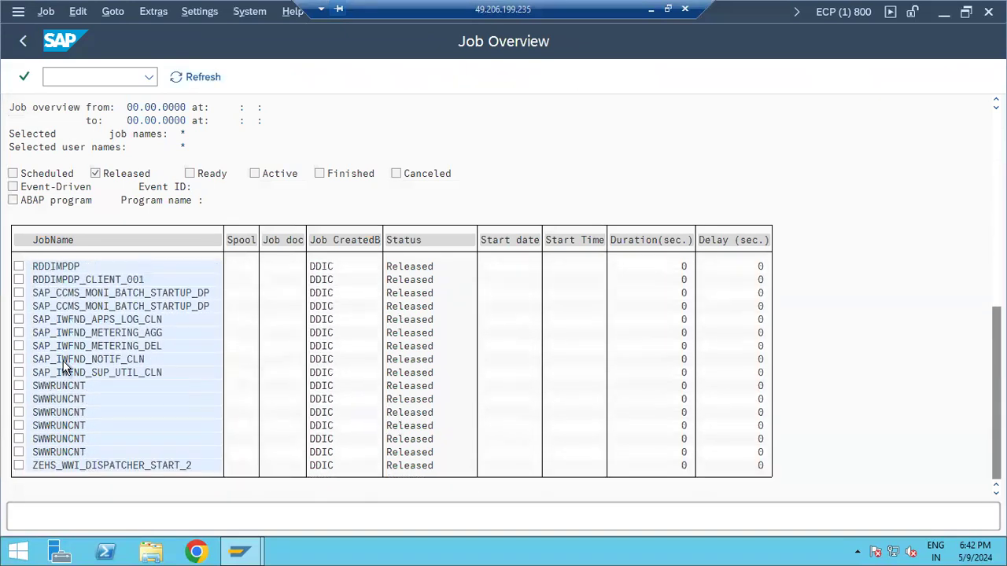
scroll(67, 368, "down", 2)
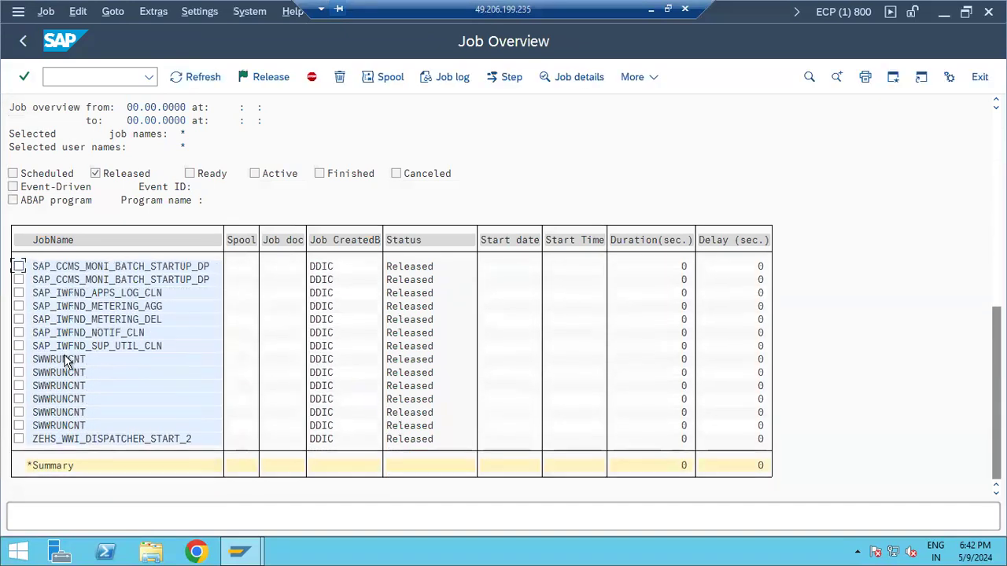
Step: Open the ZEHS_WWI_DISPATCHER_START_2 job for editing and review its step list
left_click(19, 439)
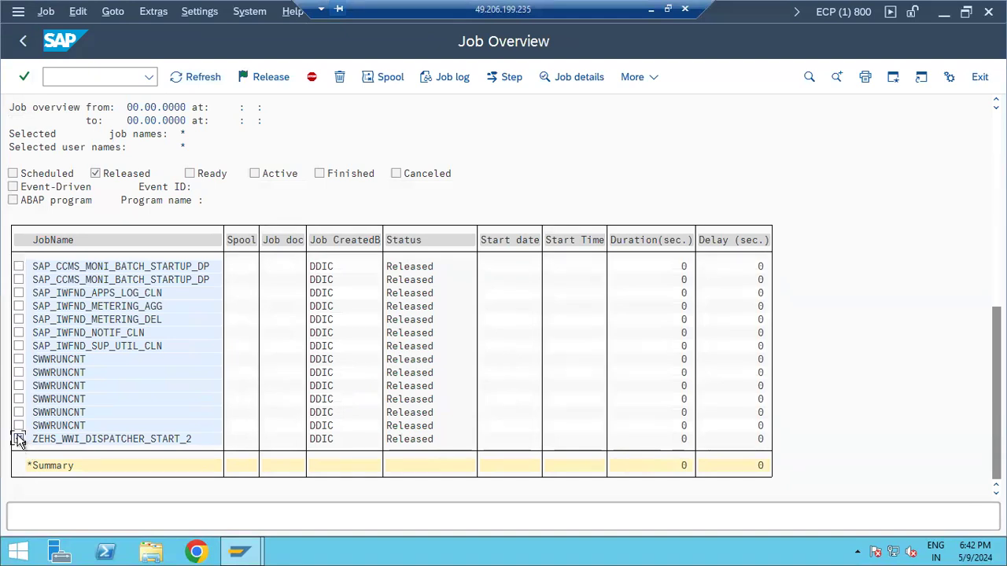
left_click(46, 11)
left_click(75, 78)
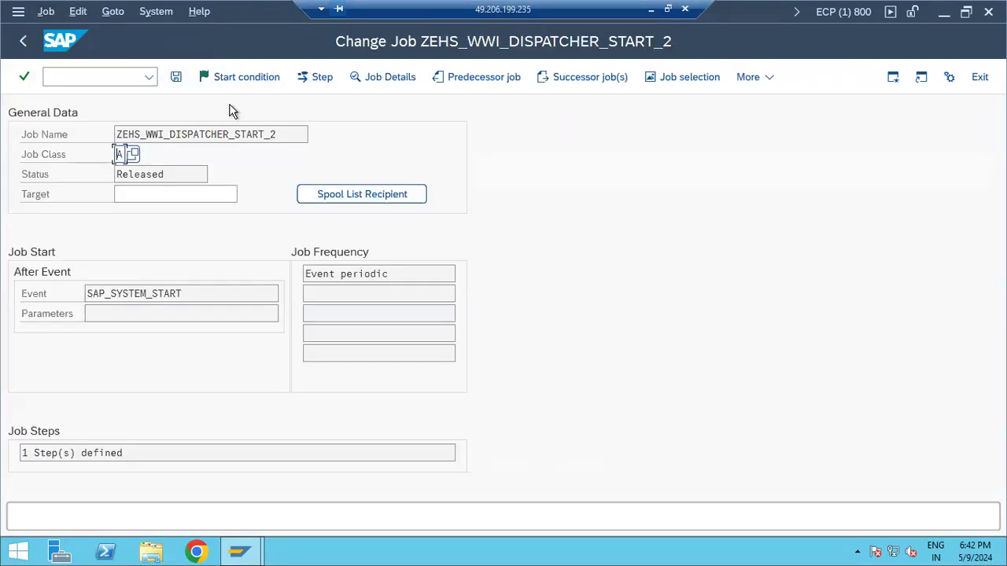
left_click(313, 76)
left_click(369, 147)
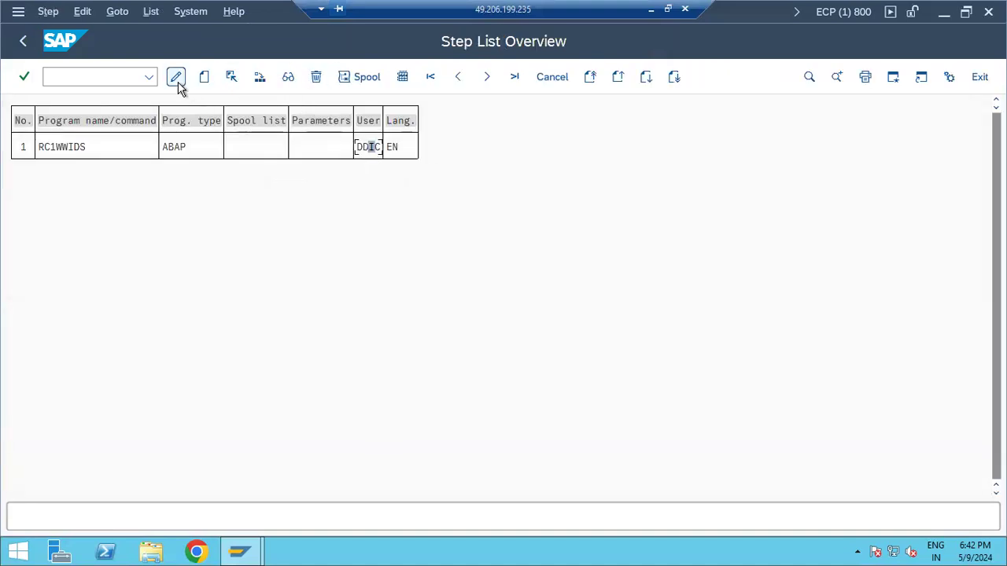
left_click(23, 41)
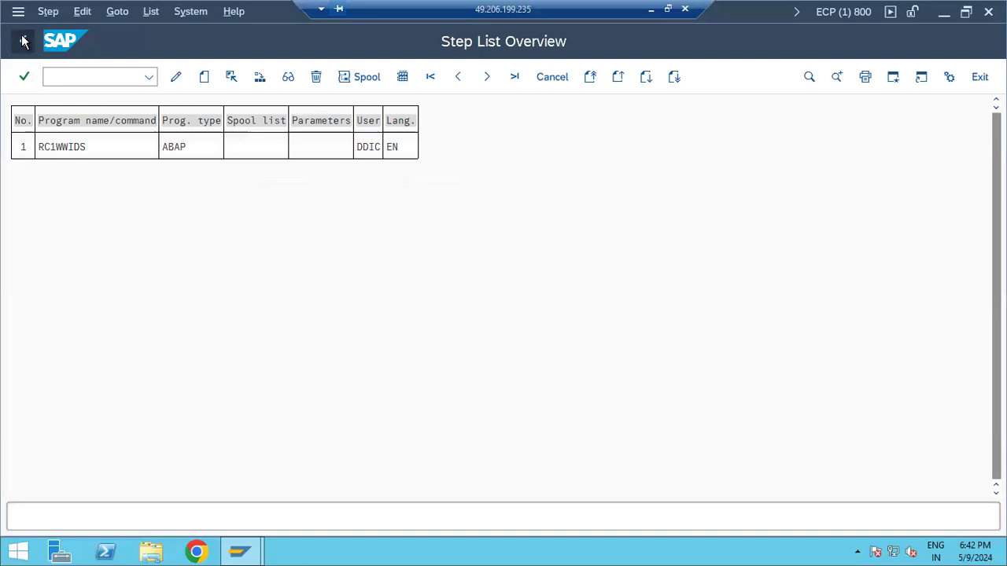
Step: Scroll the released jobs overview, then go back to SAP Easy Access
left_click(23, 41)
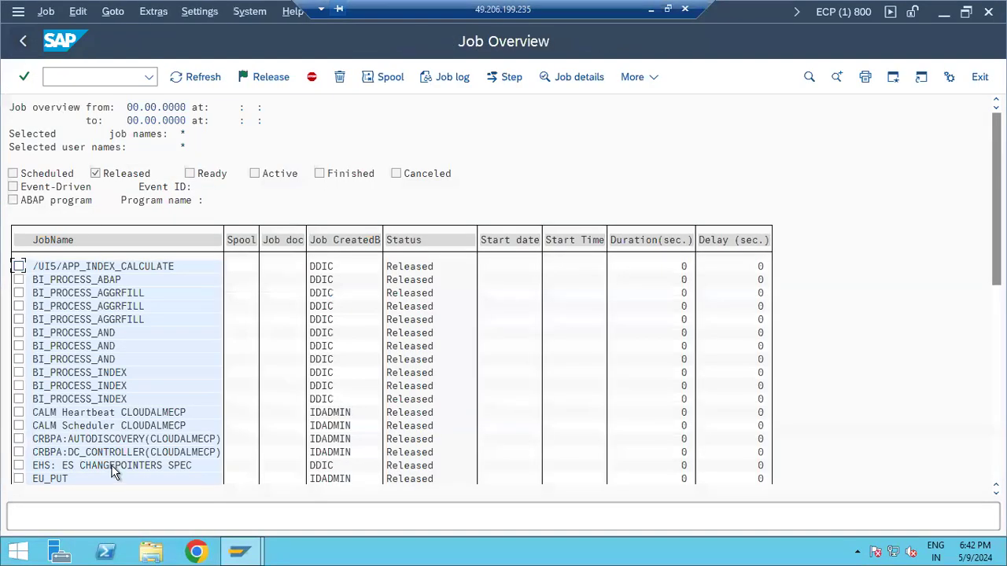
scroll(102, 460, "down", 2)
scroll(102, 464, "down", 4)
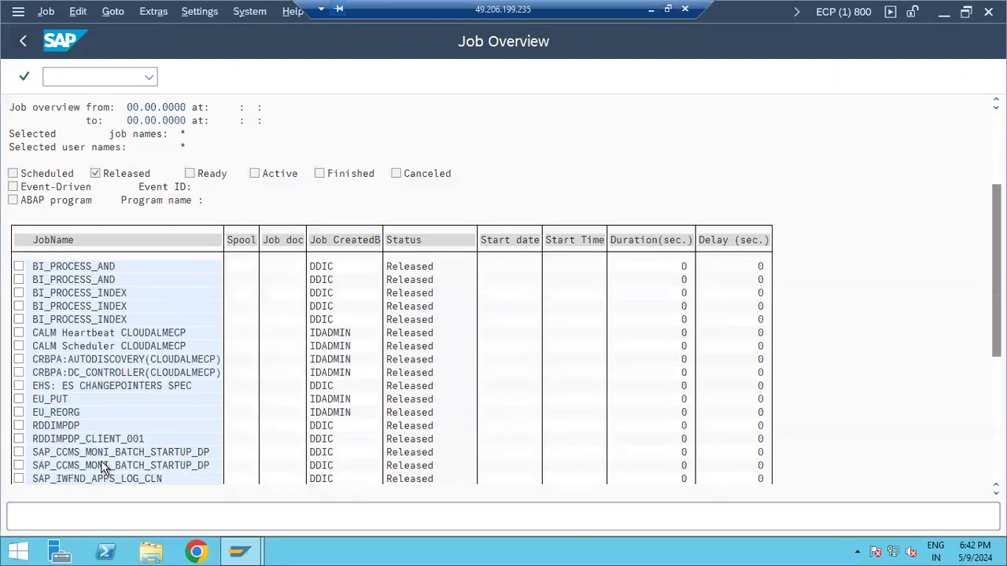
scroll(102, 460, "down", 2)
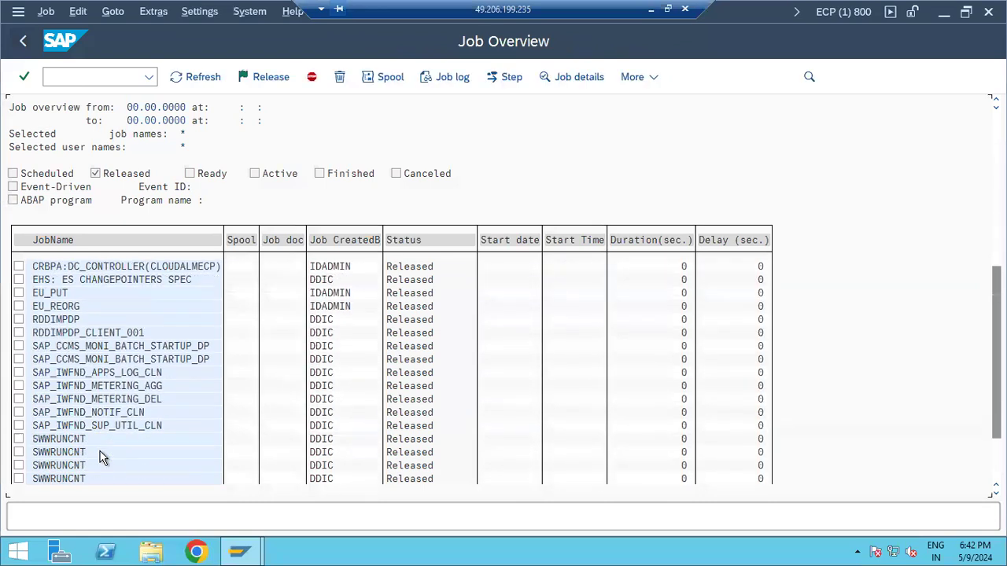
left_click(26, 43)
left_click(28, 43)
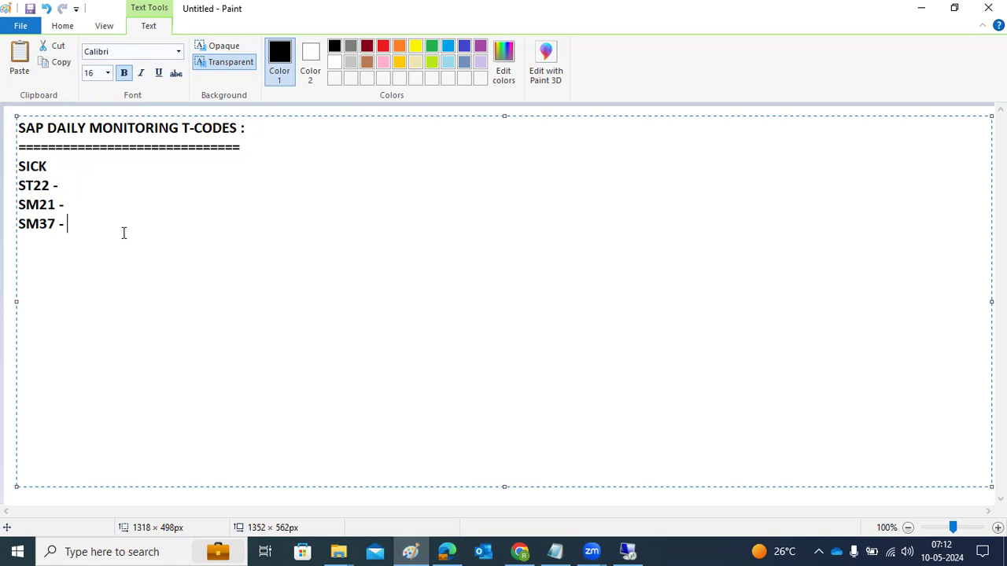
Step: Type 'Sm50 - to check the work process overview' on a new line under SM37, fixing a typo
key("Return")
type("Sm50 - to check the work process overview")
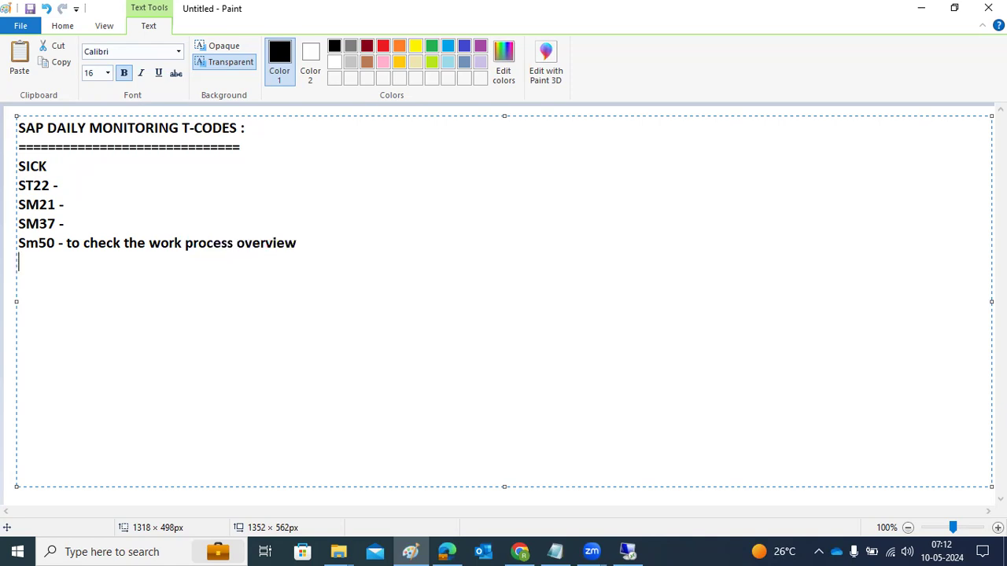
Step: Run /nsm50, dismiss the Internet Explorer warning, and scroll through the instance's work processes
left_click(627, 551)
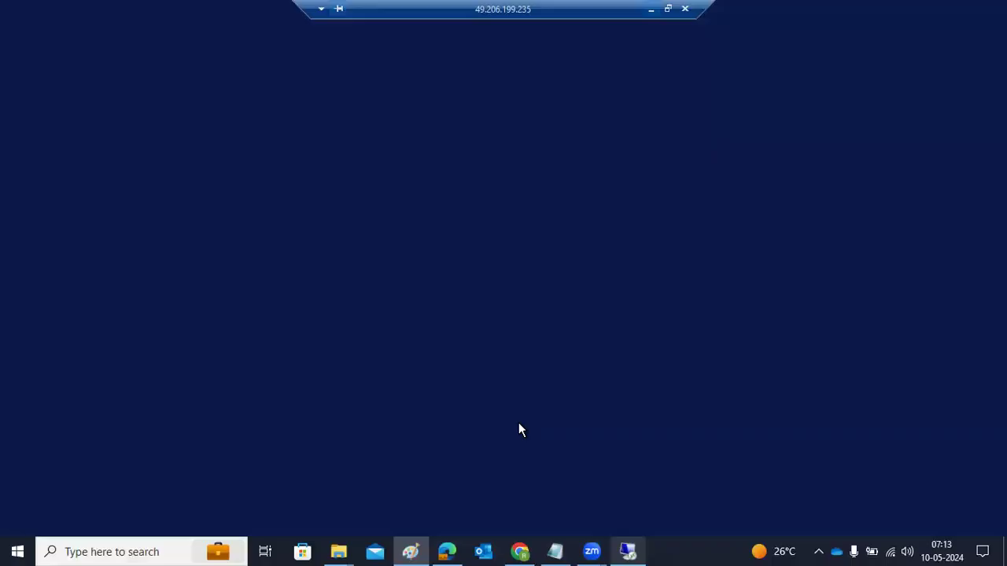
type("/nsm50")
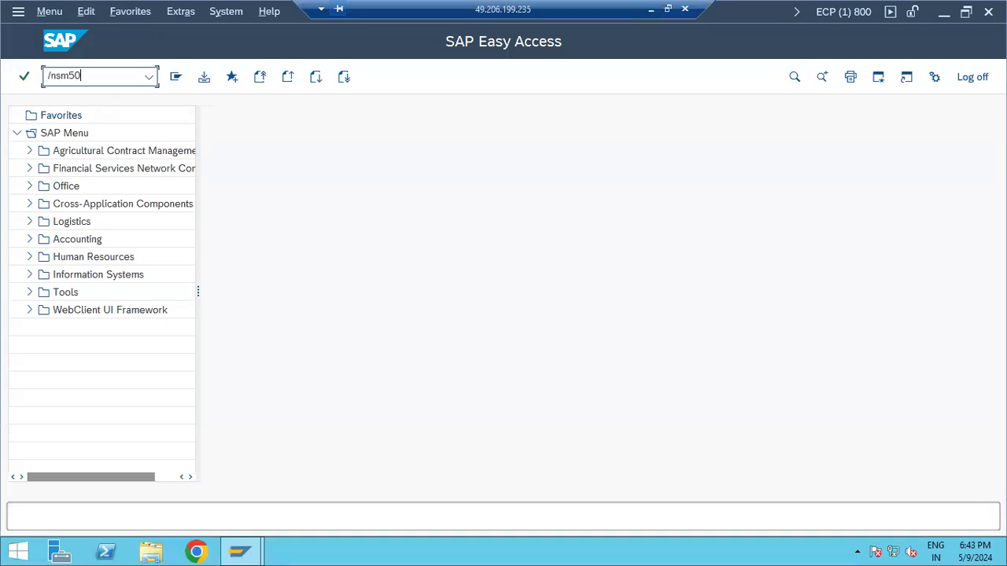
key("Return")
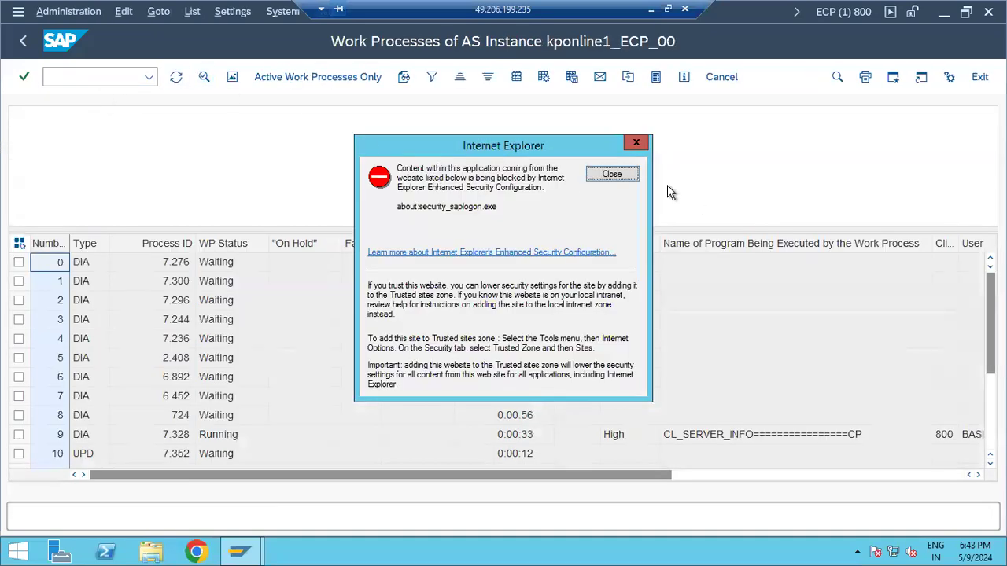
left_click(612, 174)
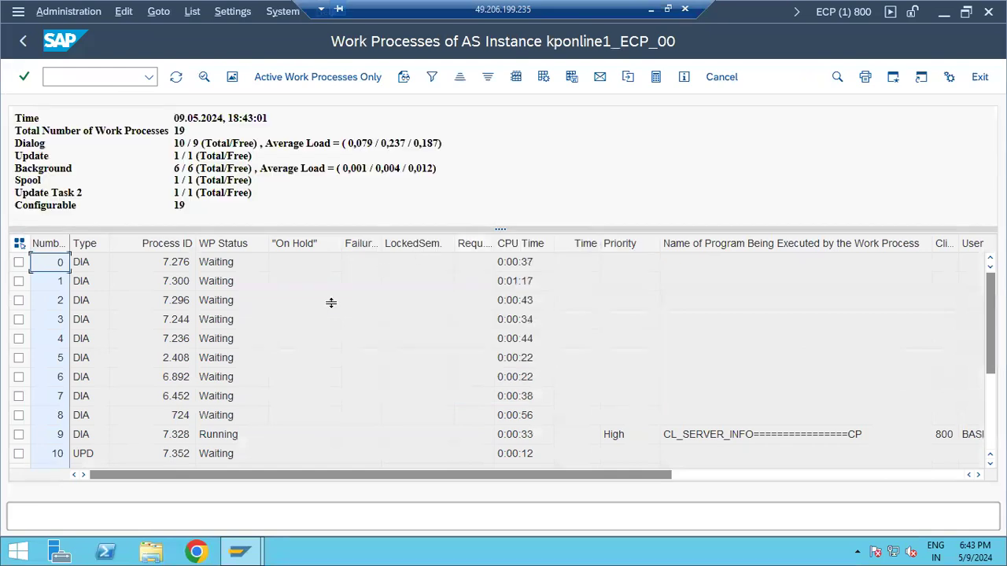
scroll(152, 381, "down", 1)
scroll(150, 383, "down", 2)
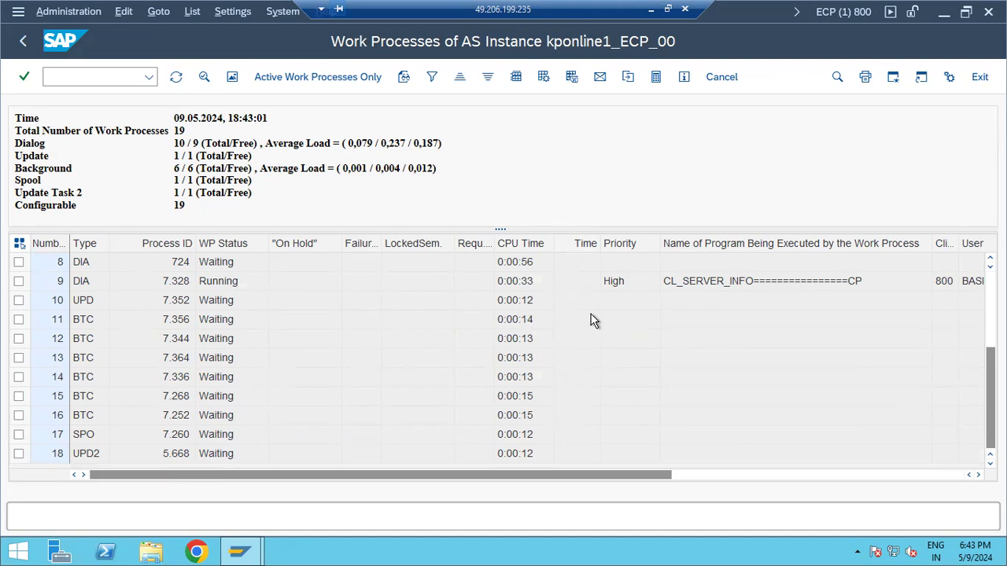
scroll(571, 377, "up", 3)
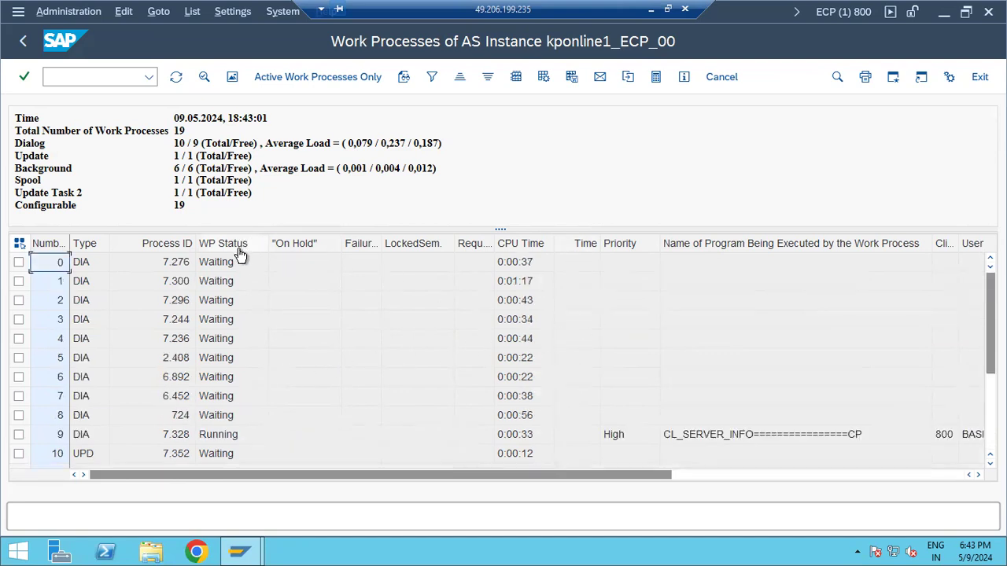
left_click(650, 9)
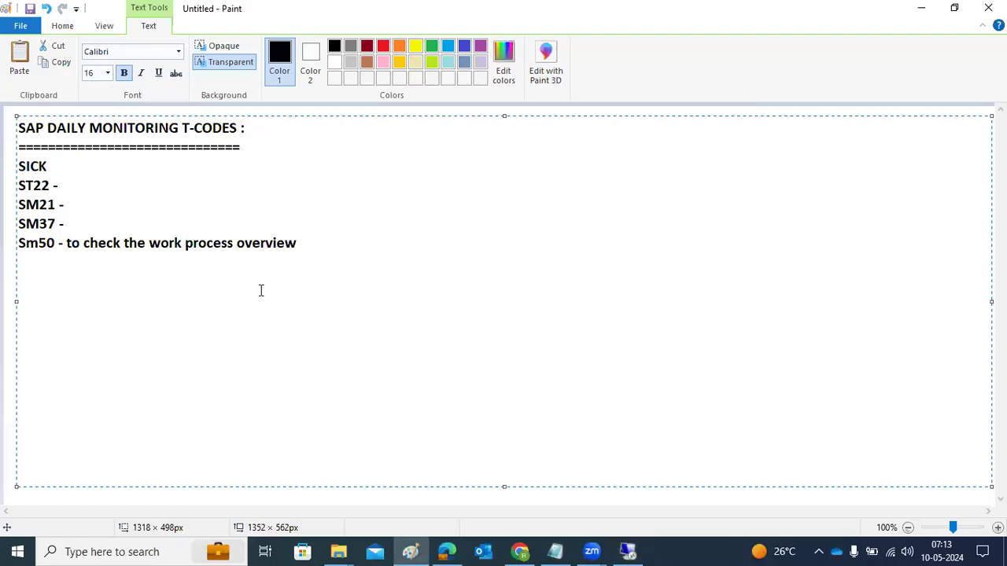
Step: Type 'SM51- to check the active app servers' on a new line under Sm50
key("Return")
type("SM51- to che")
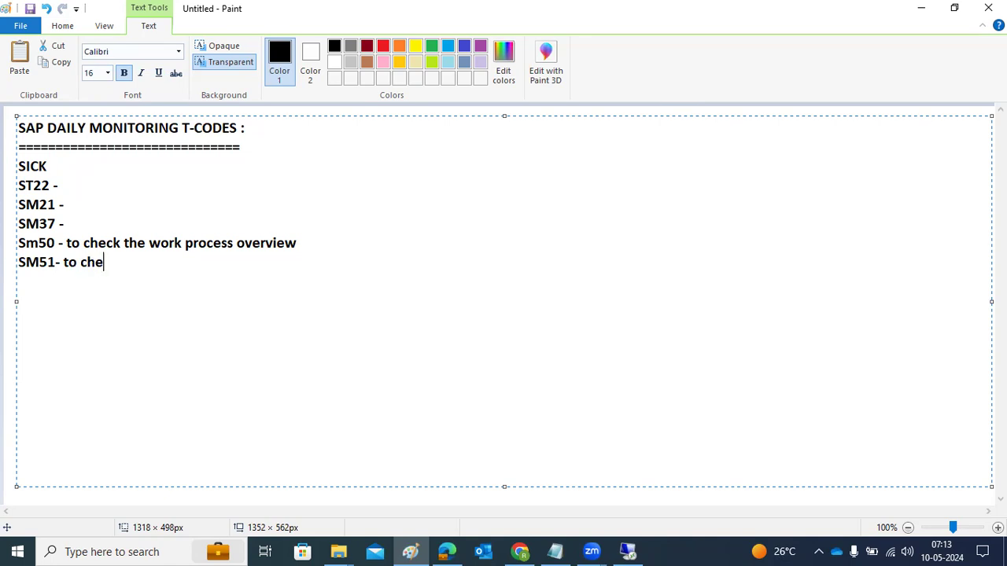
type("ck the active ")
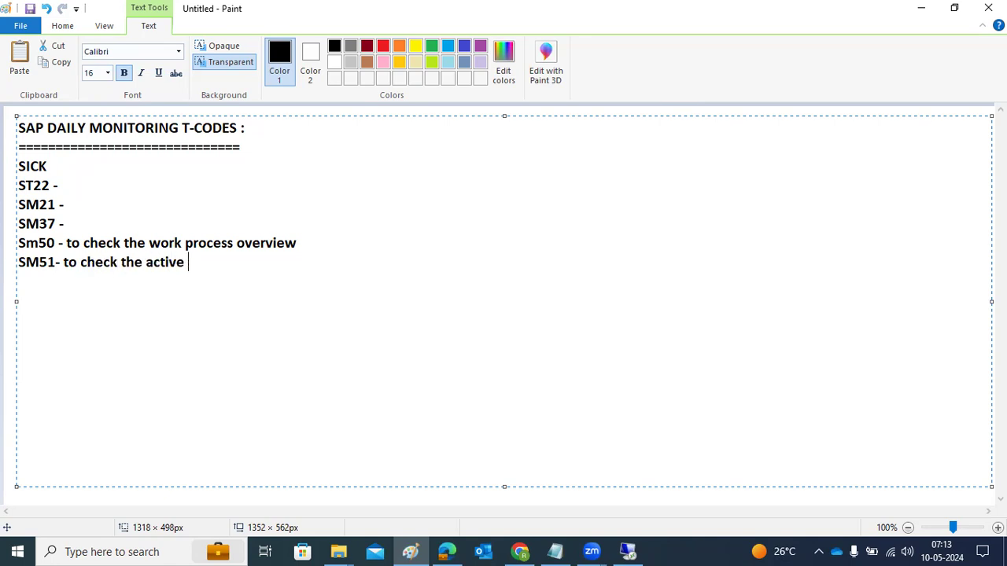
type("app servers")
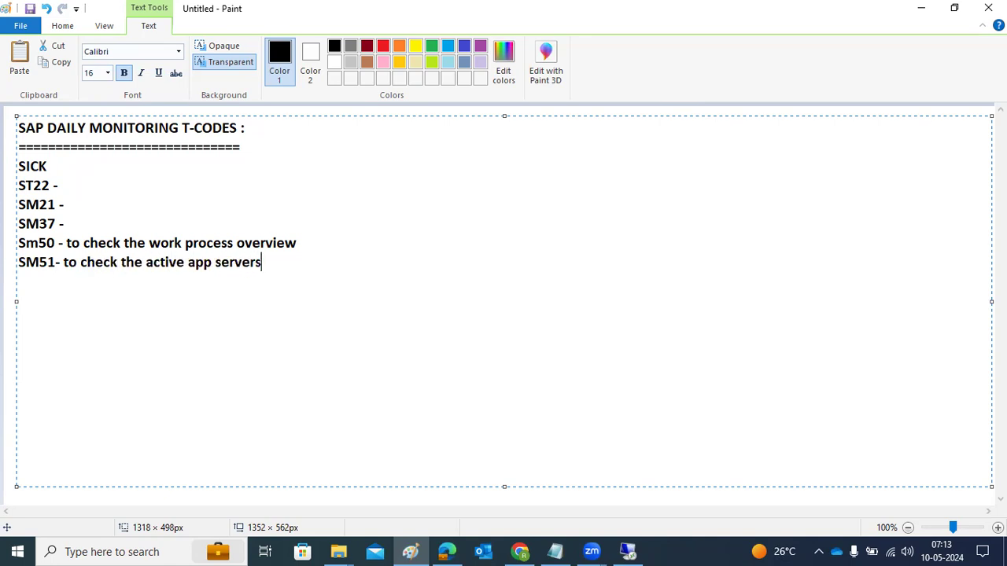
Step: Run SM51 and inspect kponline1_ECP_00's work processes, then return to the instance list
left_click(638, 551)
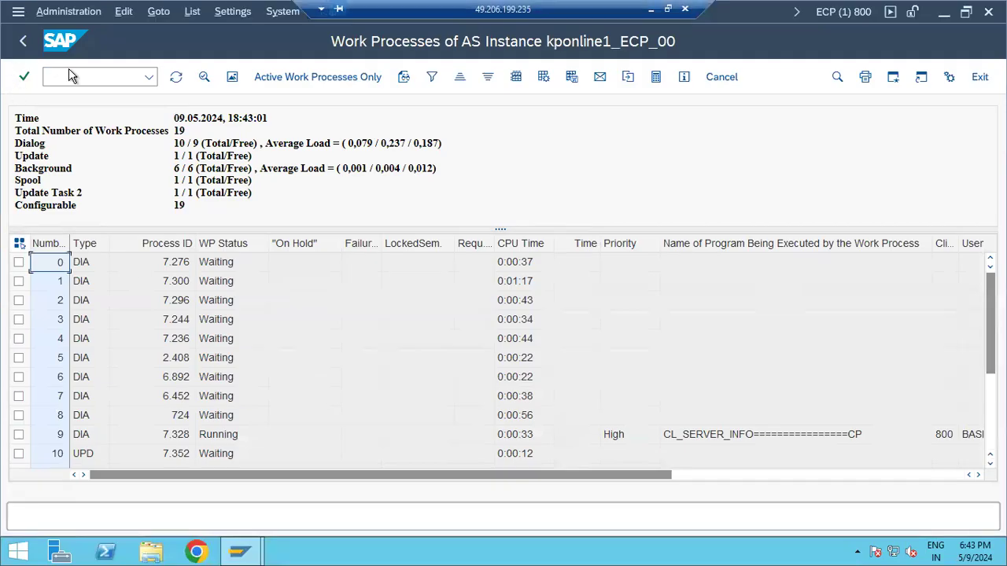
type("/nsm51")
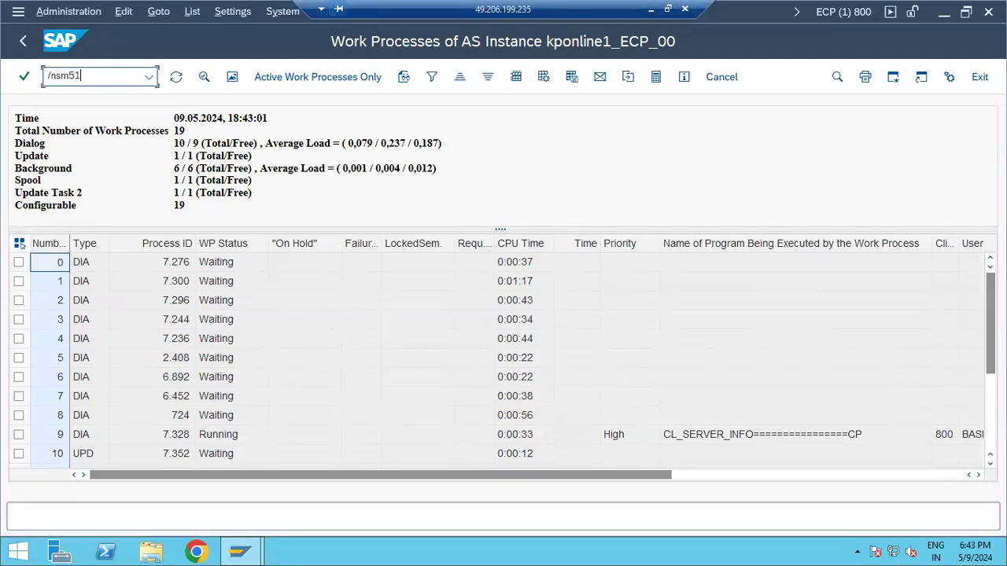
key("Return")
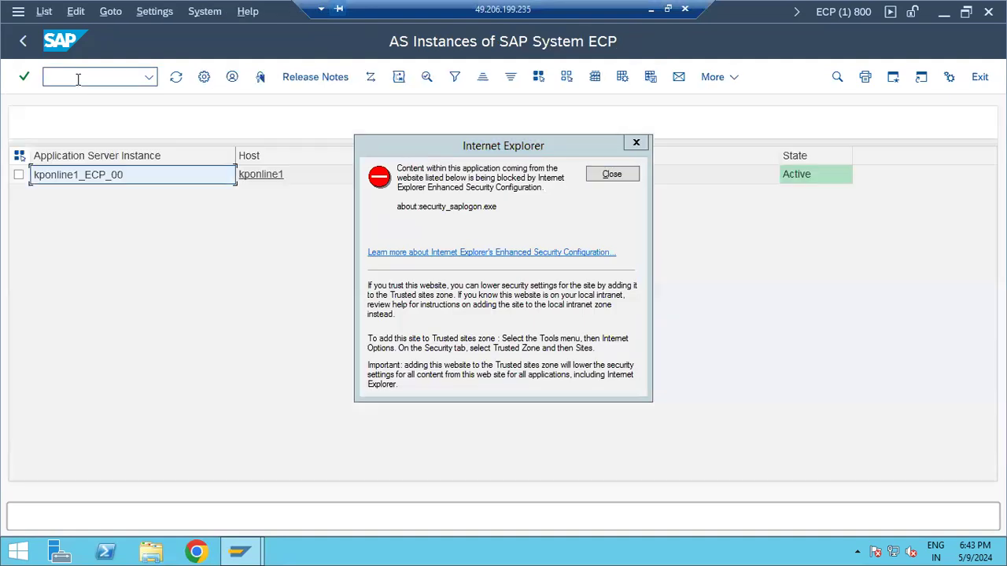
left_click(612, 175)
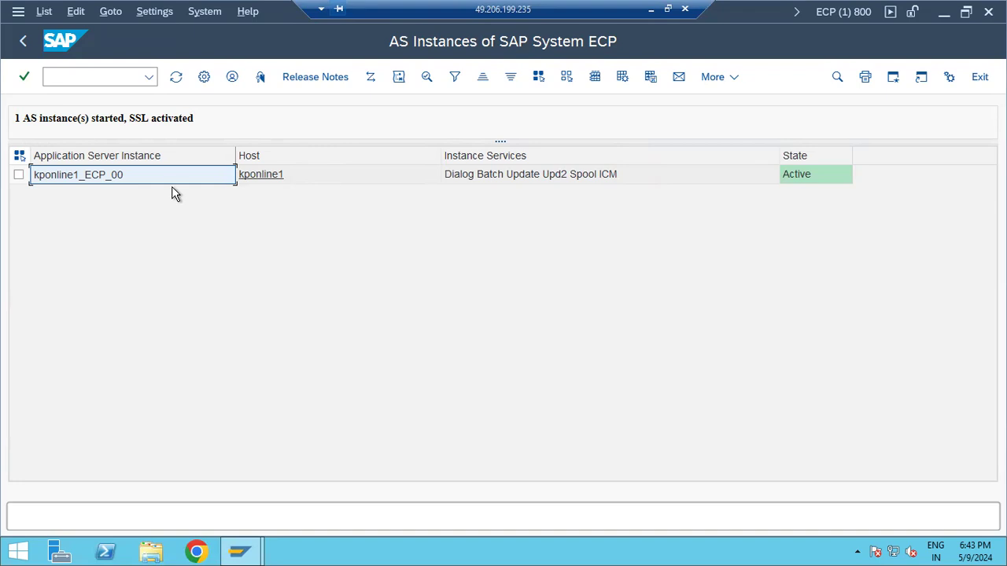
double_click(172, 180)
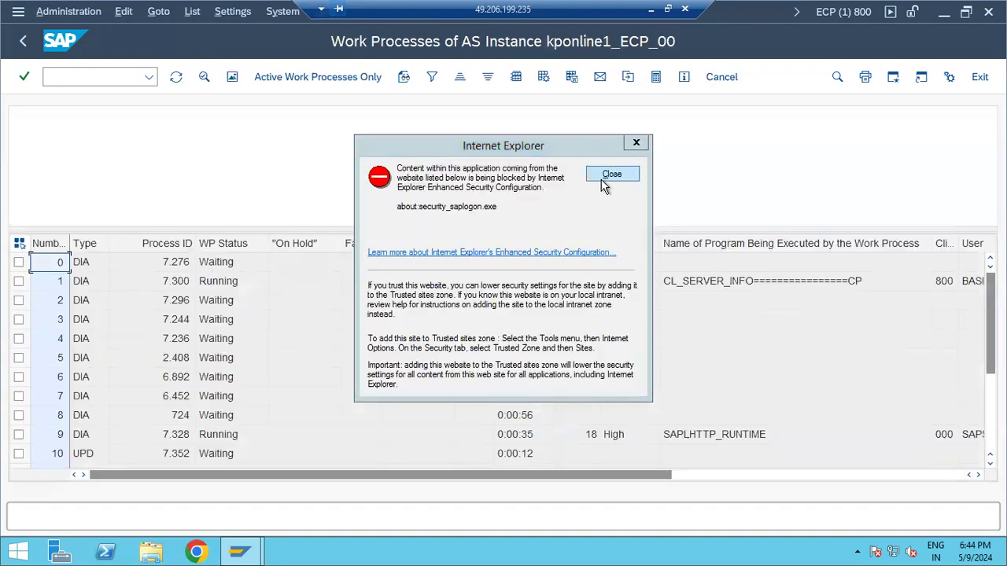
left_click(605, 176)
left_click(24, 43)
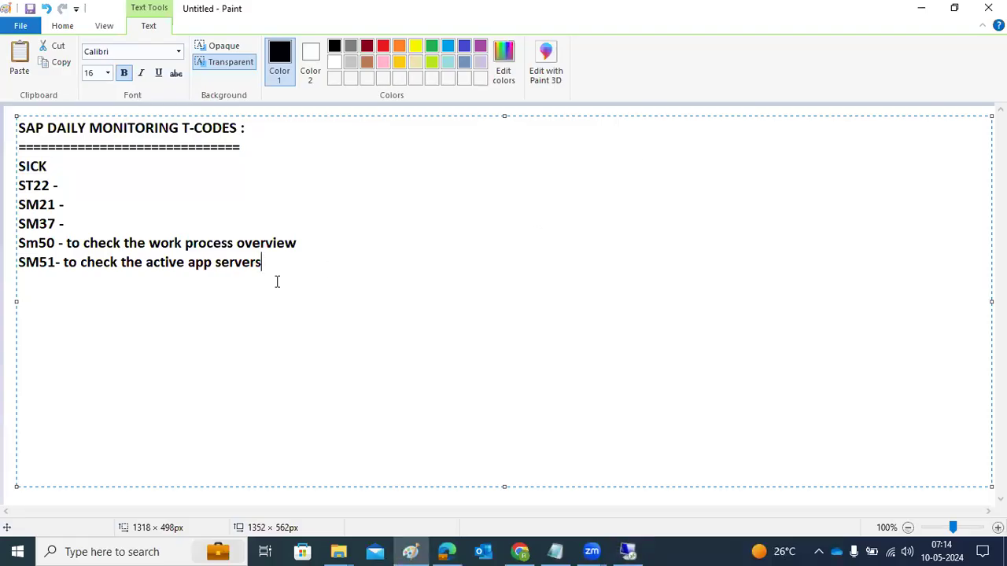
Step: Add the lines 'Sm66- global workprocess o', 'SM04', 'AL08' and 'Sm12 -' to the checklist
key("Return")
type("Sm66- global wo")
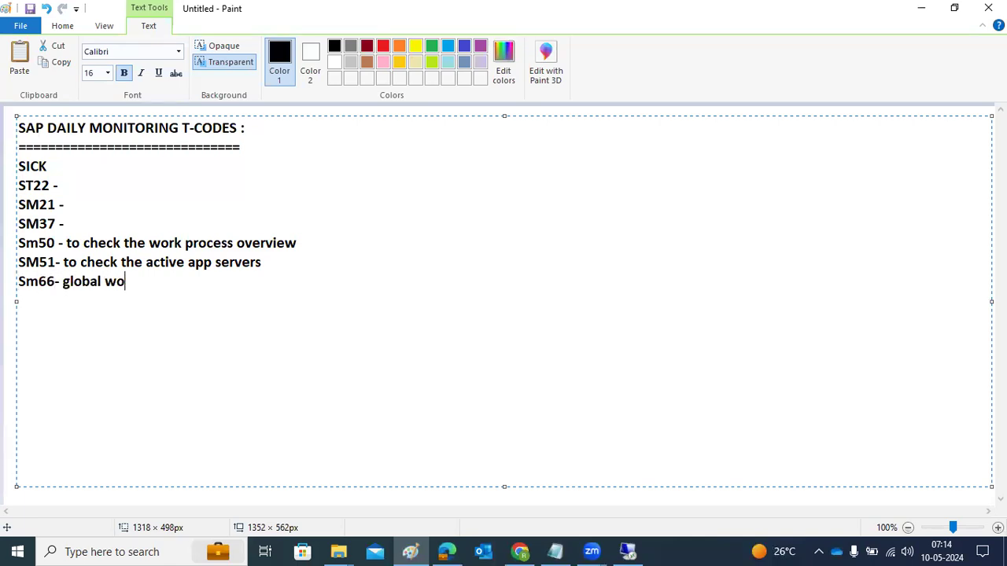
type("rk")
key("BackSpace")
type("rkprocess o")
key("Return")
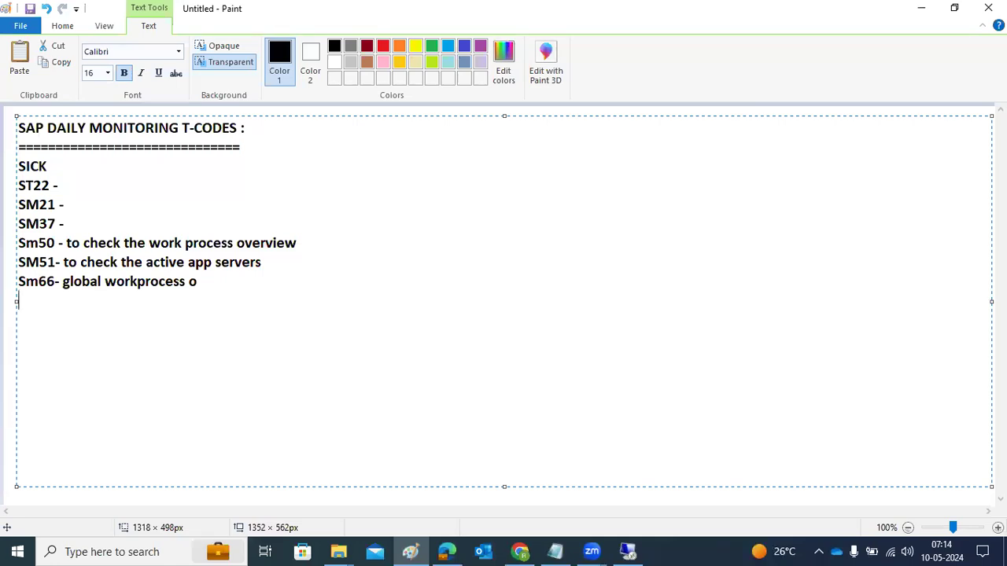
type("SM04")
key("Return")
type("AL08")
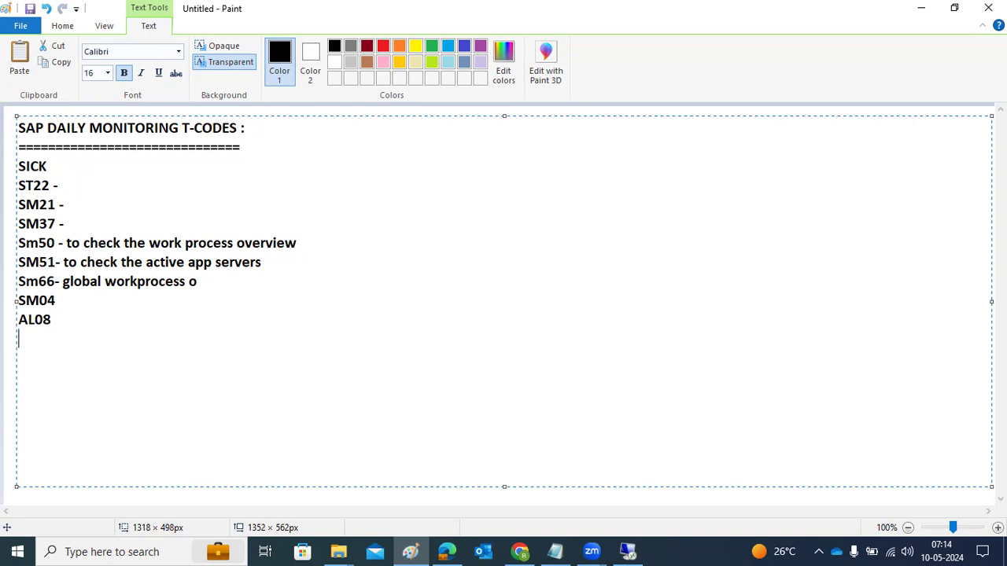
key("Return")
type("Sm12 -")
left_click(628, 552)
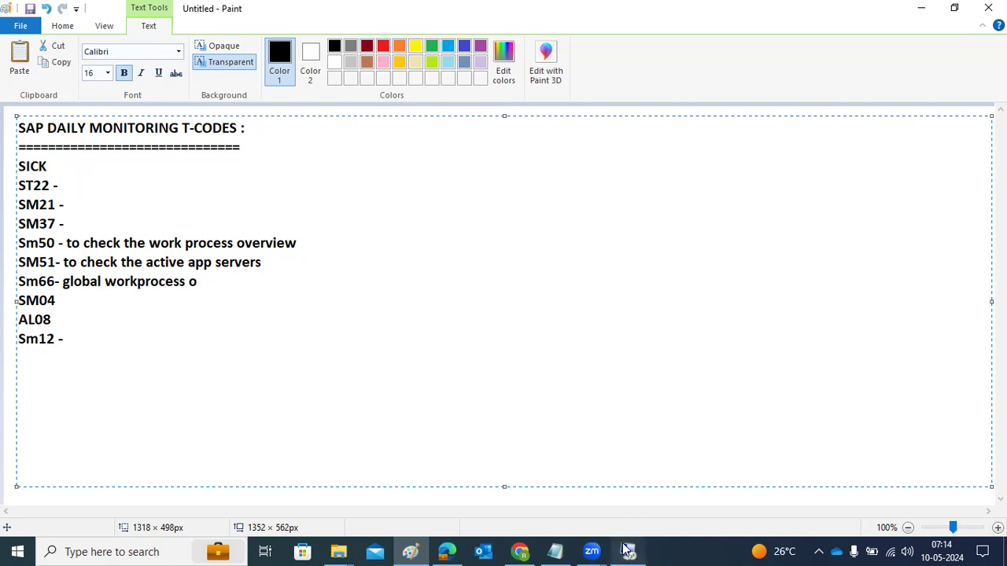
Step: Run SM12 and list lock entries with the client 800 and BASIS user filters cleared
type("/nsm12")
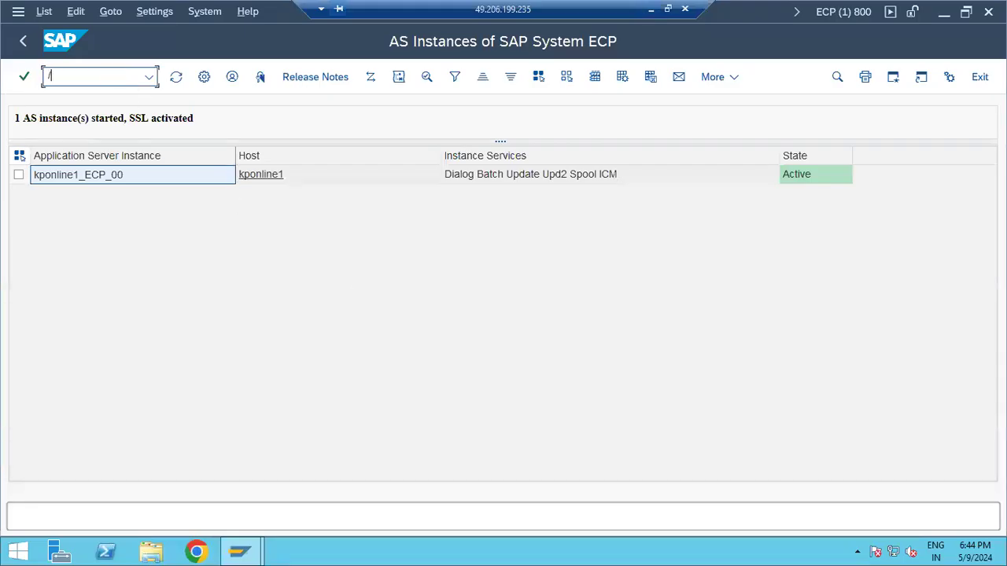
key("Return")
key("Tab")
key("Tab")
key("BackSpace")
key("BackSpace")
key("BackSpace")
key("Tab")
key("ctrl+a")
key("BackSpace")
left_click(180, 78)
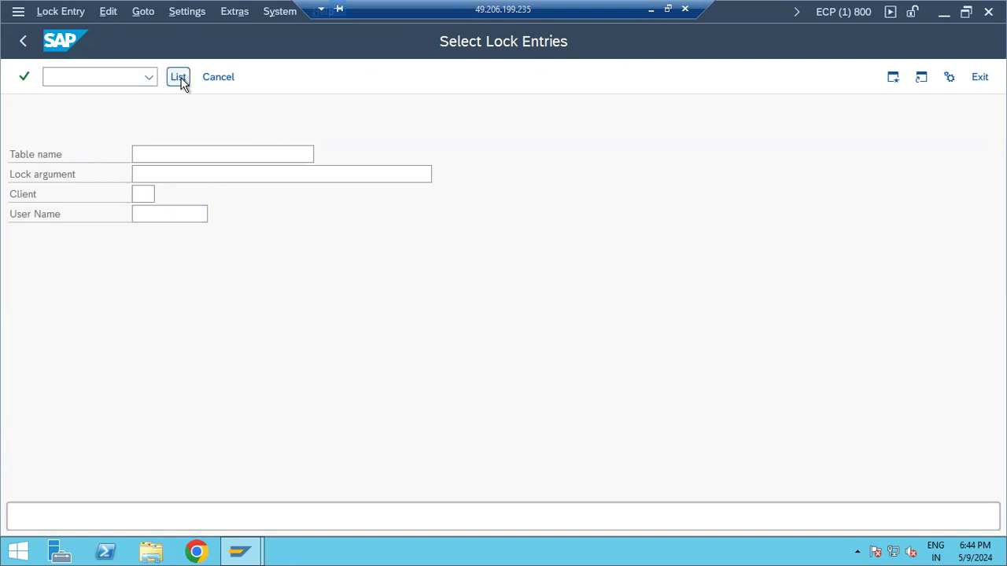
Step: Review the first lock entry's user BASIS and its lock argument
left_click(612, 175)
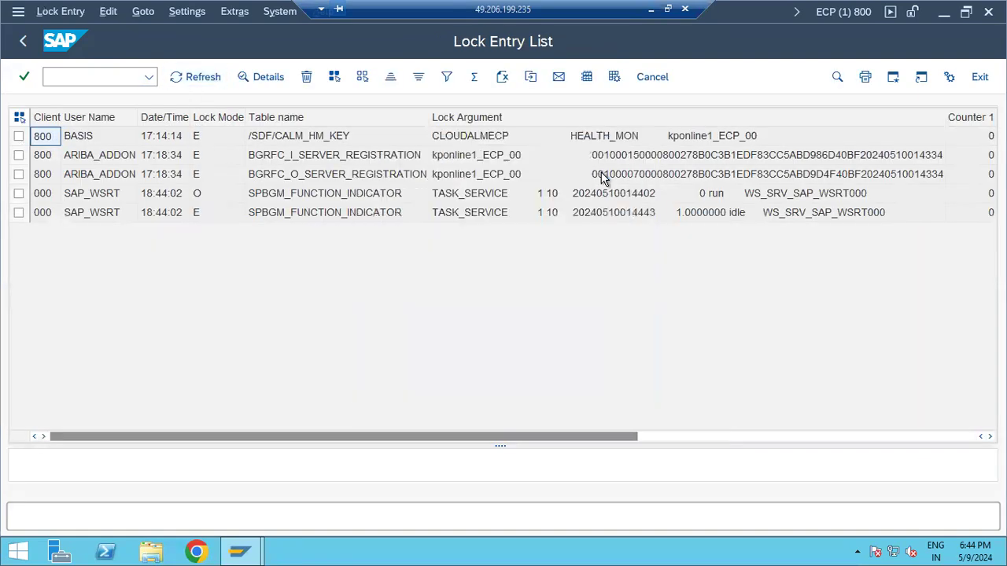
left_click(89, 142)
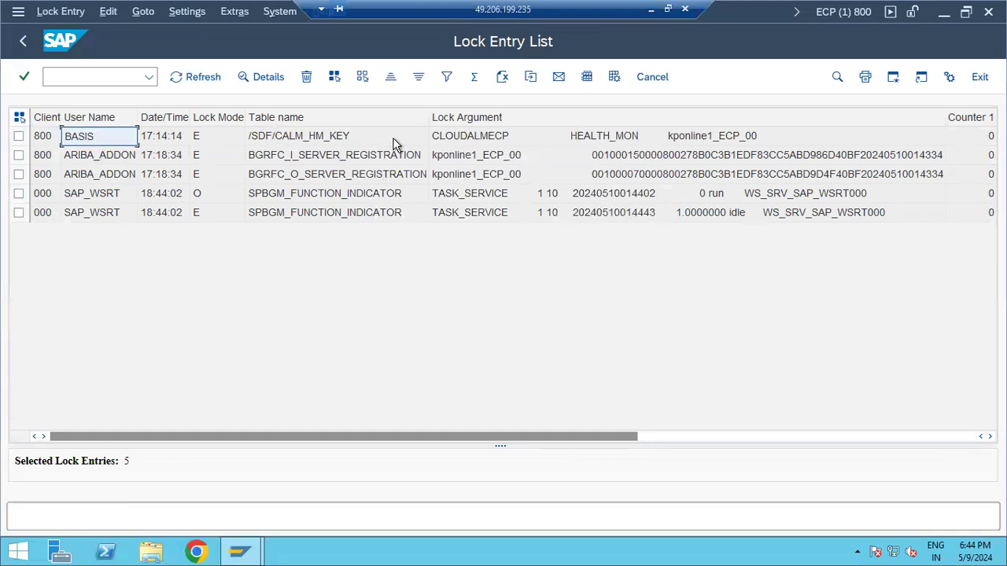
left_click(586, 136)
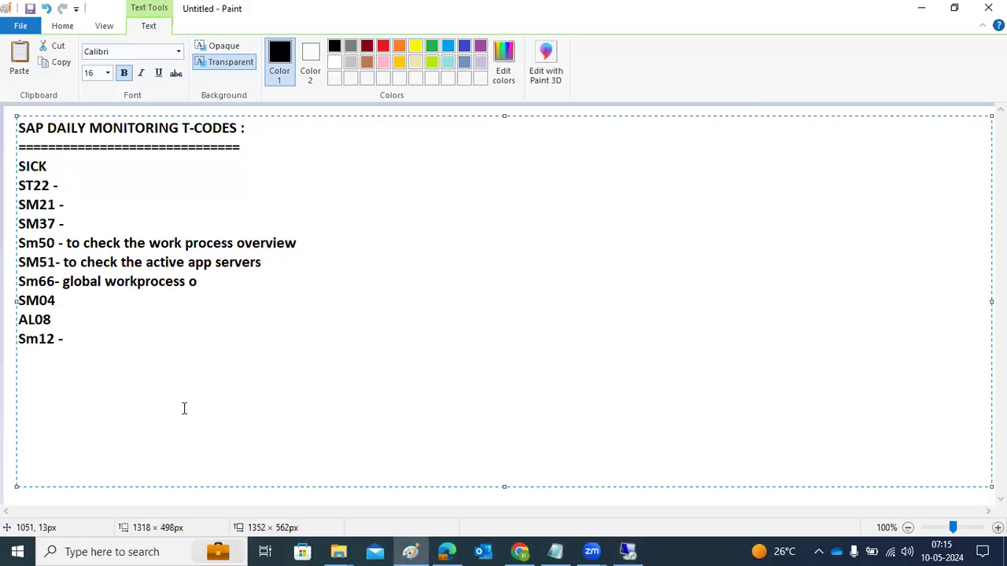
Step: Add the line 'Sm13 - to check if any faield update' below 'Sm12 -'
key("Return")
type("Sm13 - to check if")
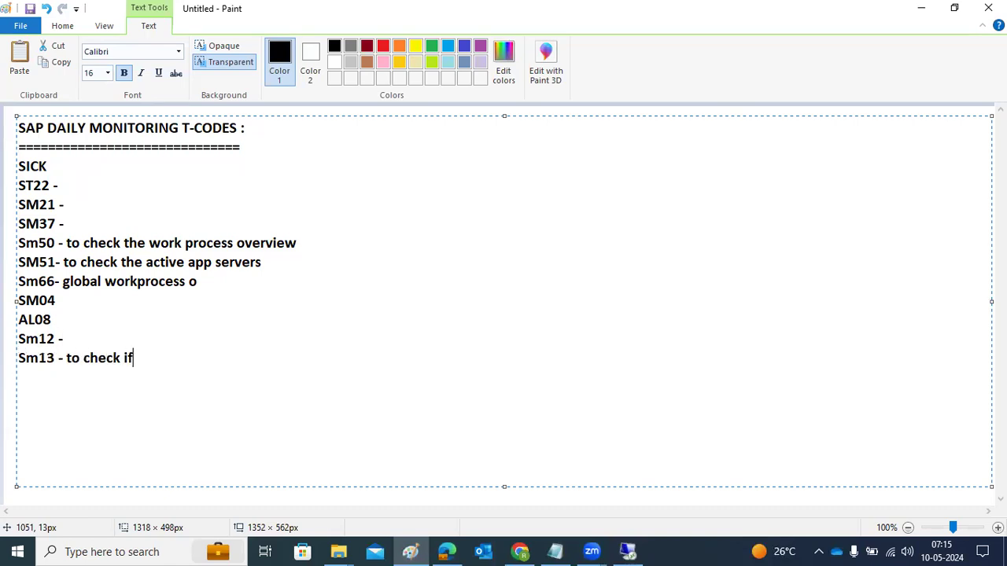
type(" any faield update")
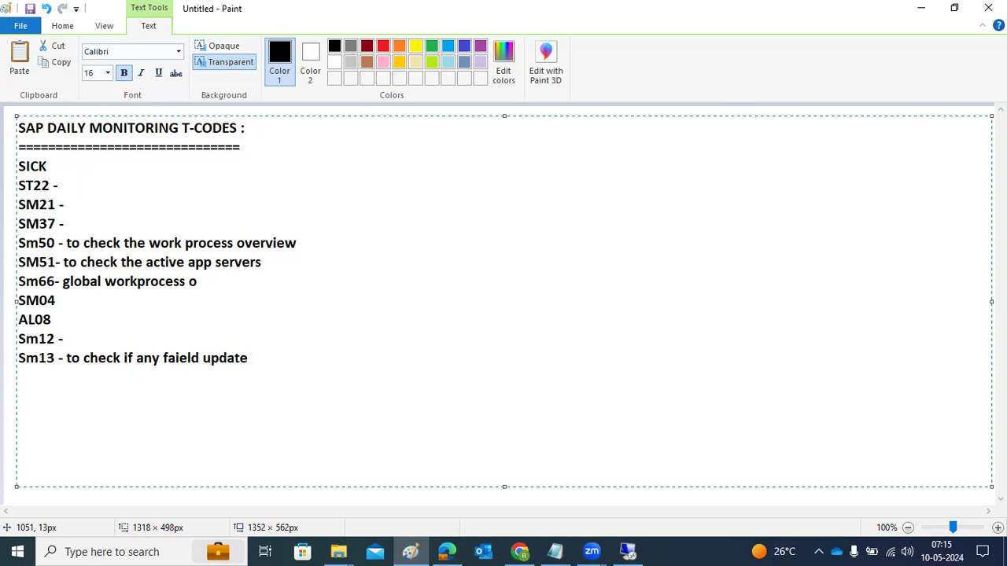
Step: Run SM13 with the From date 09.05.2024 cleared, confirming no update requests exist
left_click(627, 551)
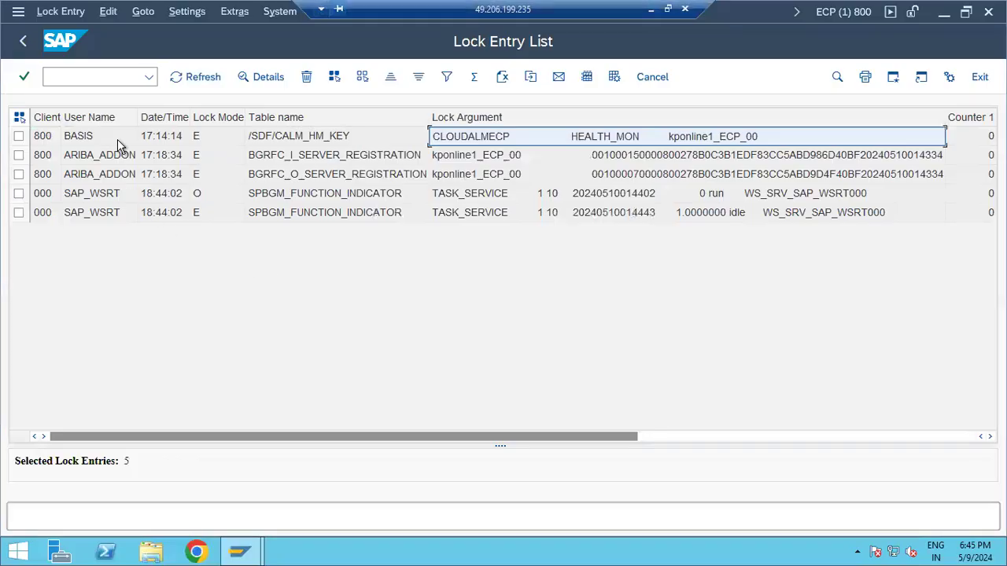
left_click(96, 81)
type("/nsm13")
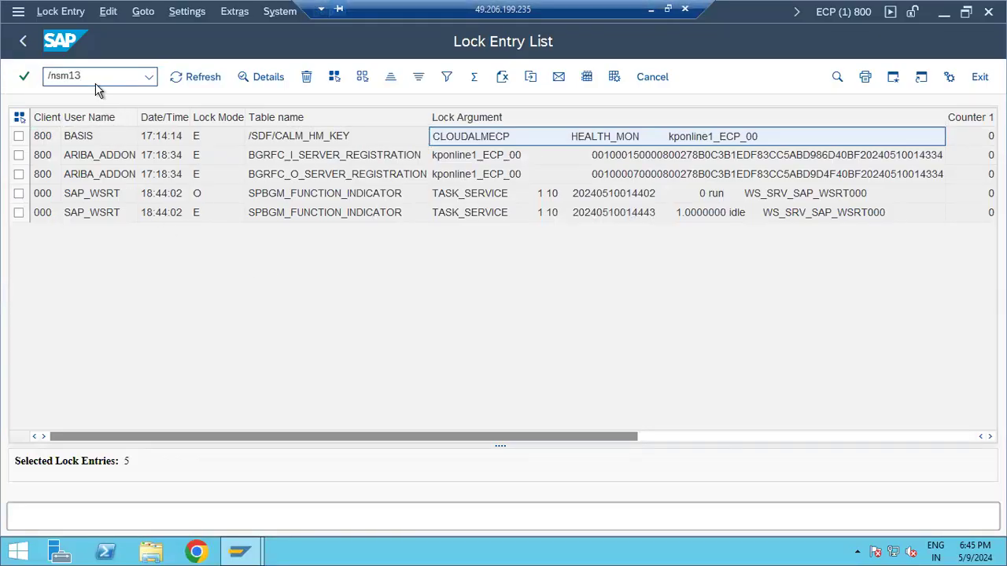
key("Return")
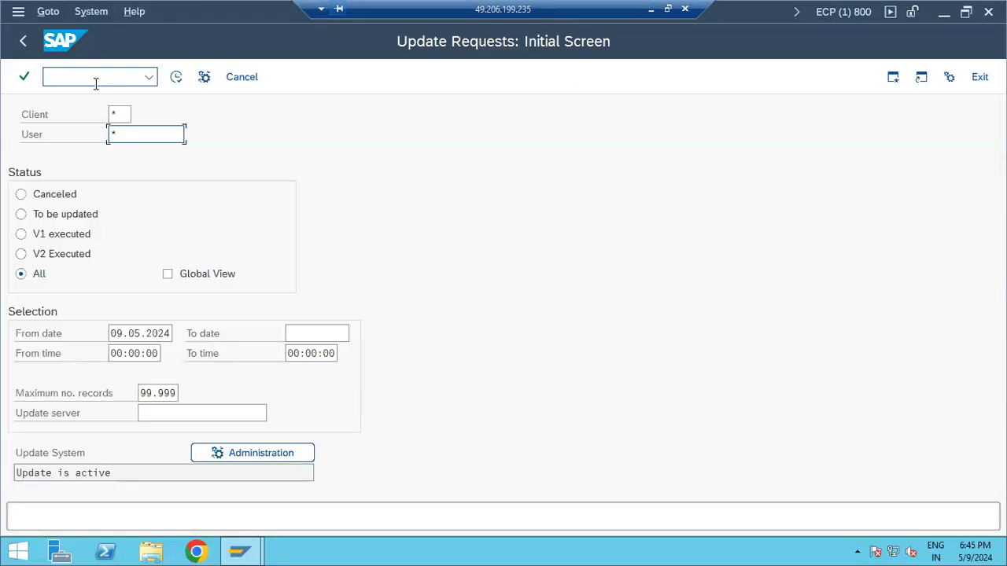
left_click(124, 340)
double_click(124, 339)
key("Delete")
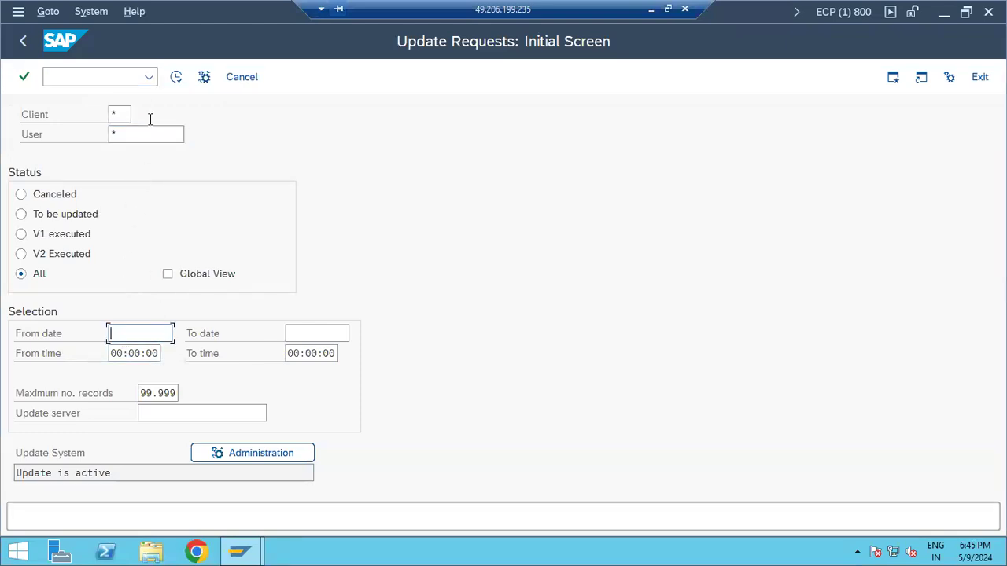
left_click(174, 78)
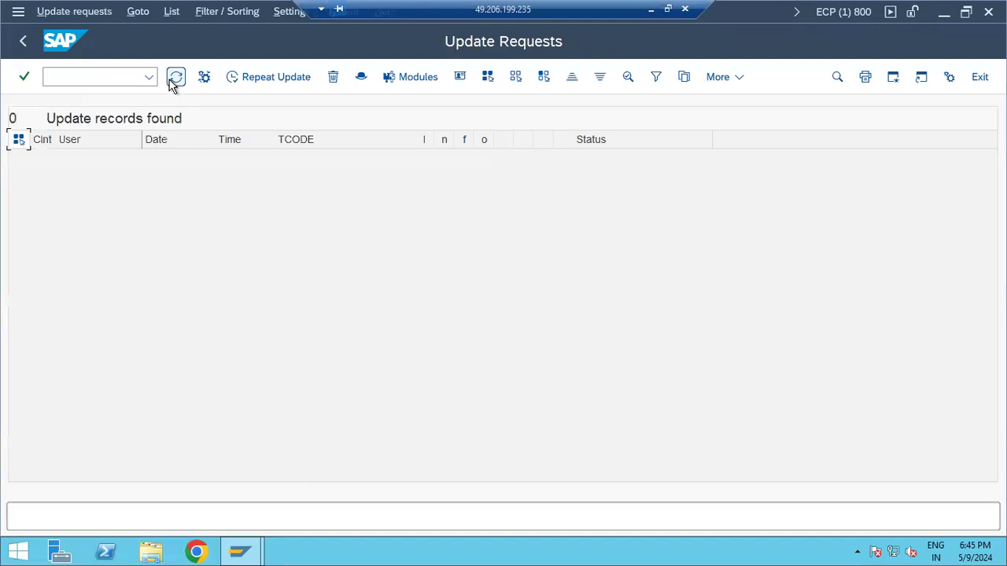
left_click(22, 41)
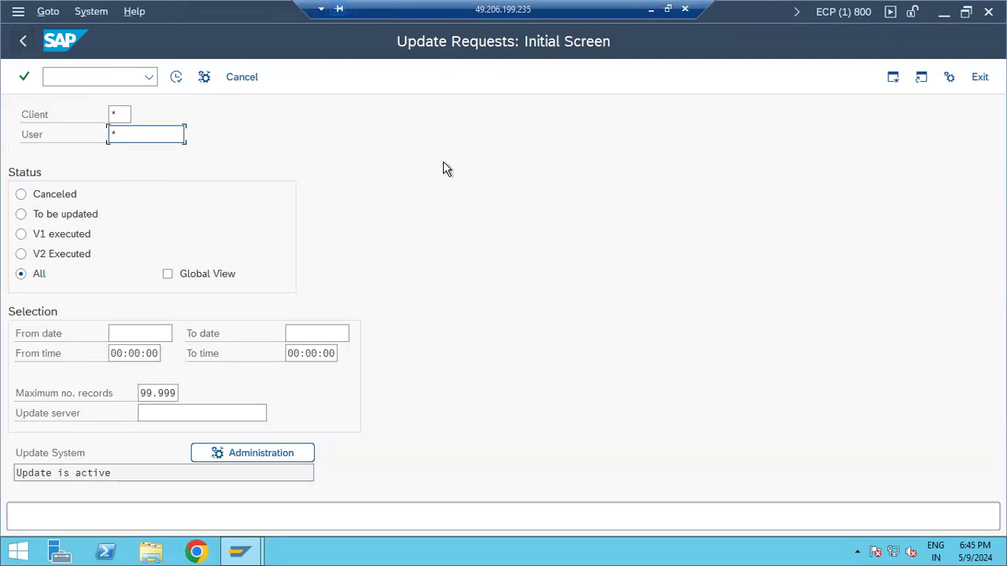
Step: Run SM14 to confirm updates are active, then start a new checklist line in Paint
left_click(122, 72)
type("/nsm14")
key("Return")
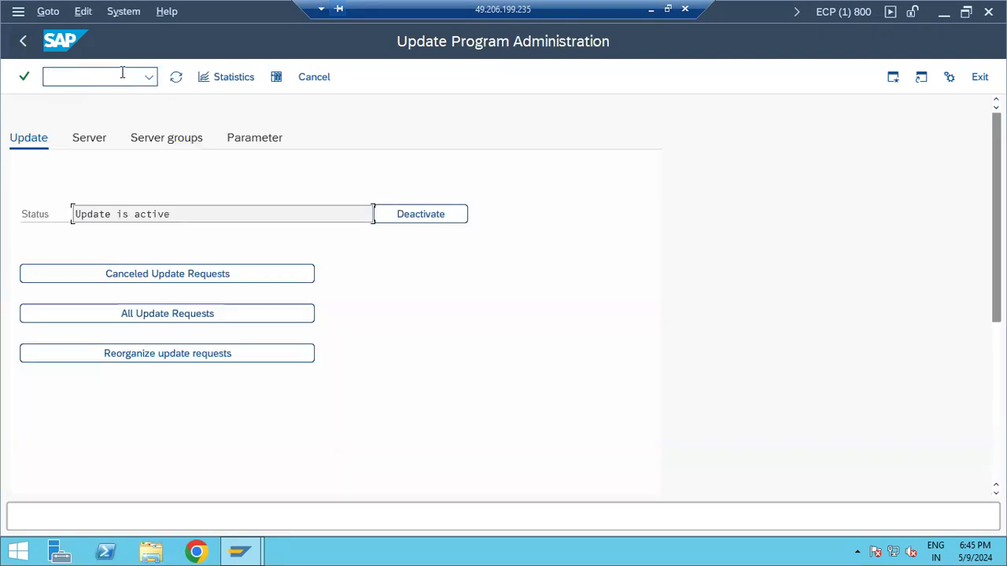
left_click_drag(170, 216, 26, 216)
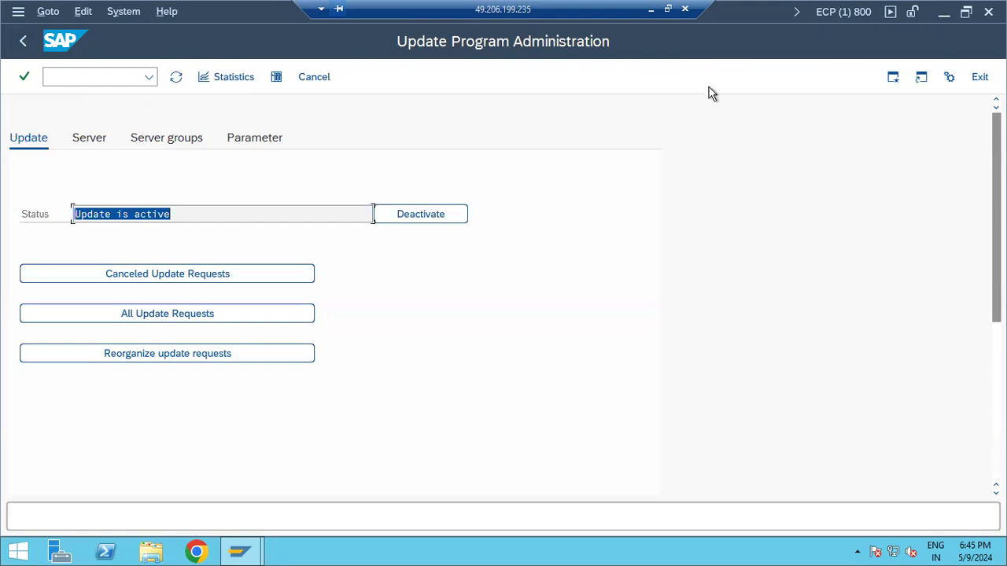
left_click(651, 10)
key("Return")
Step: Type 'SM14-' and 'SMGW' as two new checklist lines
type("SM14-")
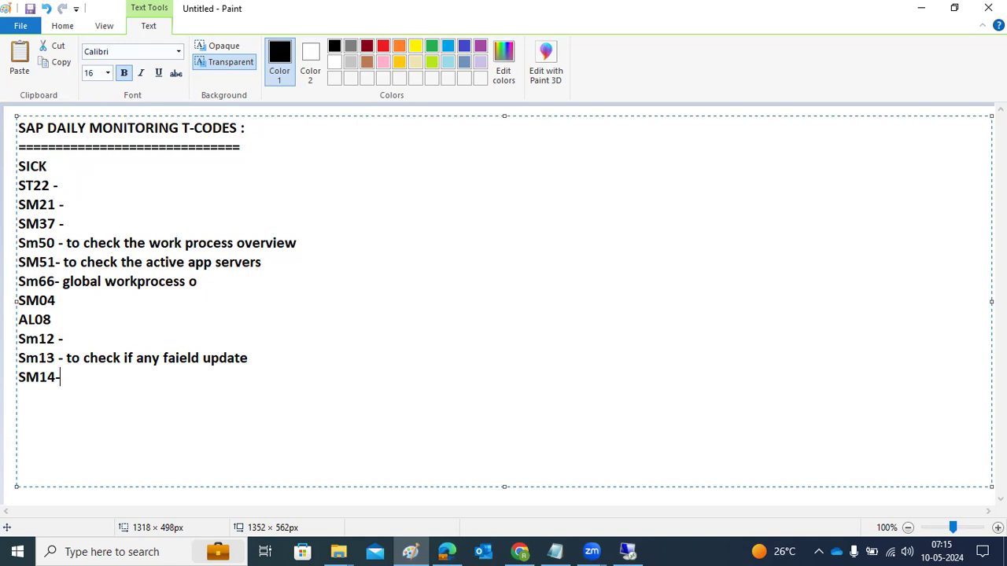
key("Return")
type("SMGW")
key("Return")
Step: Open the gateway monitor with /nsmgw
left_click(627, 551)
left_click(73, 79)
type("/nsmgw")
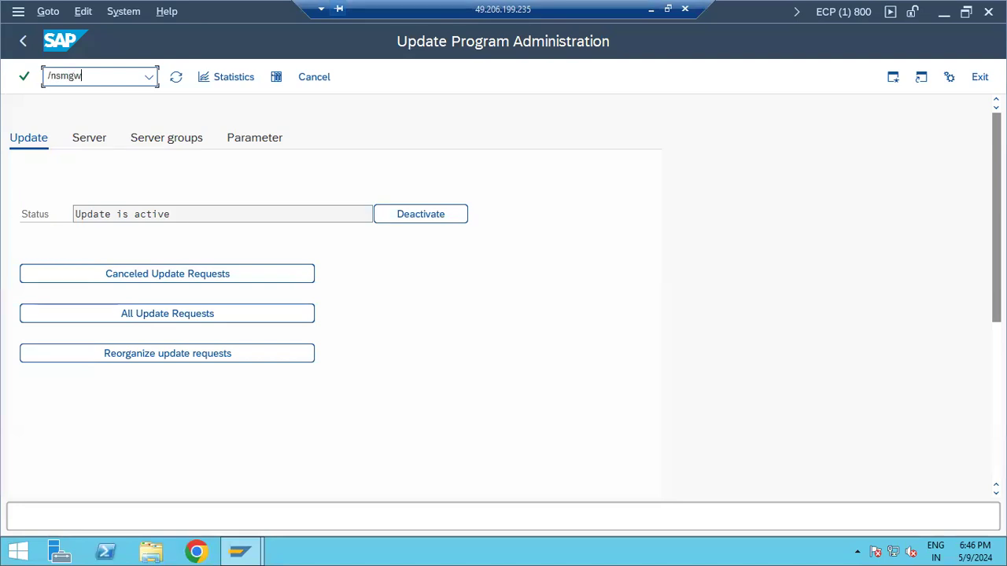
key("Return")
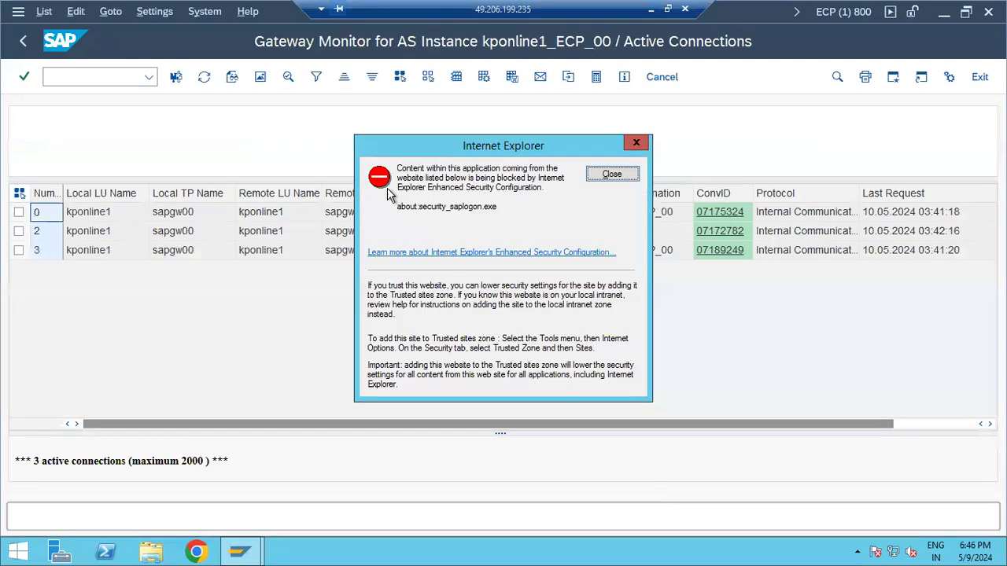
left_click(612, 174)
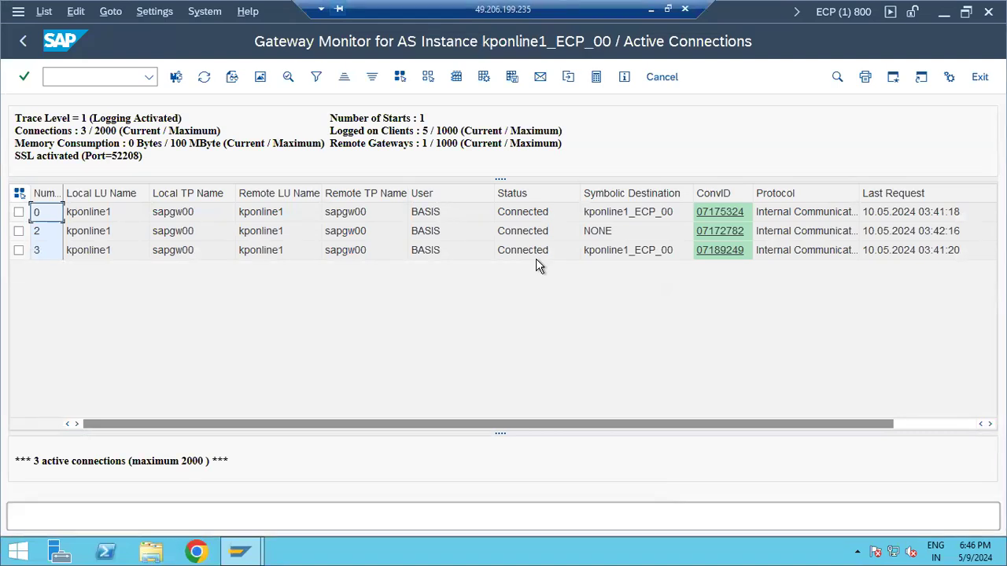
Step: Review the three BASIS connections and the 2000 maximum, then return to SAP Easy Access
left_click(442, 212)
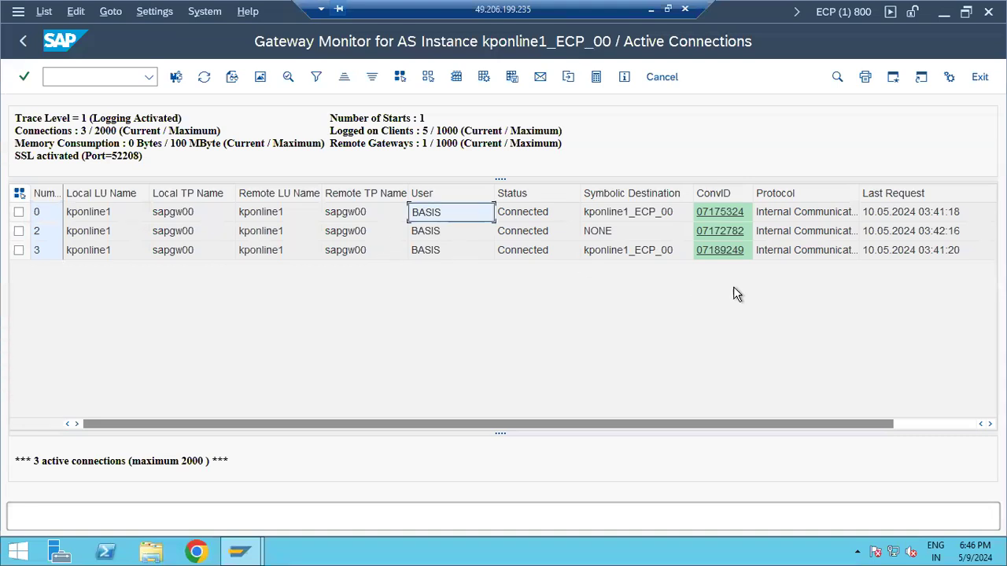
left_click(796, 214)
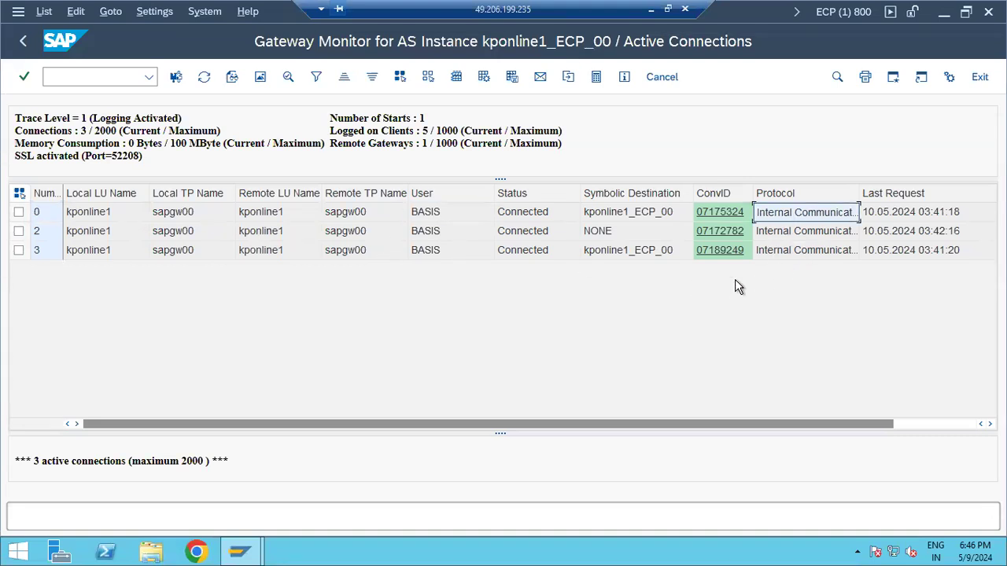
left_click(525, 215)
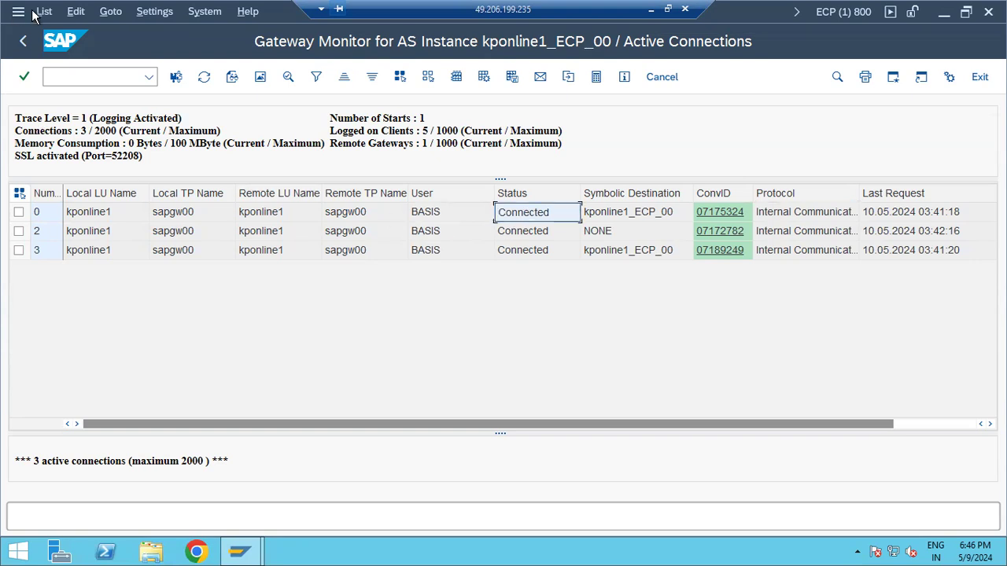
left_click(426, 250)
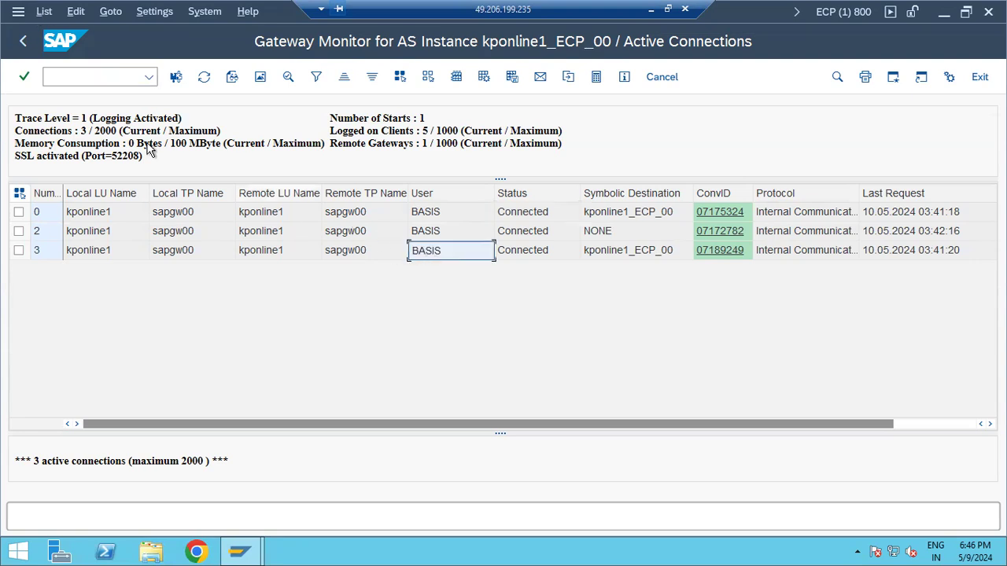
left_click_drag(79, 130, 116, 133)
left_click(24, 43)
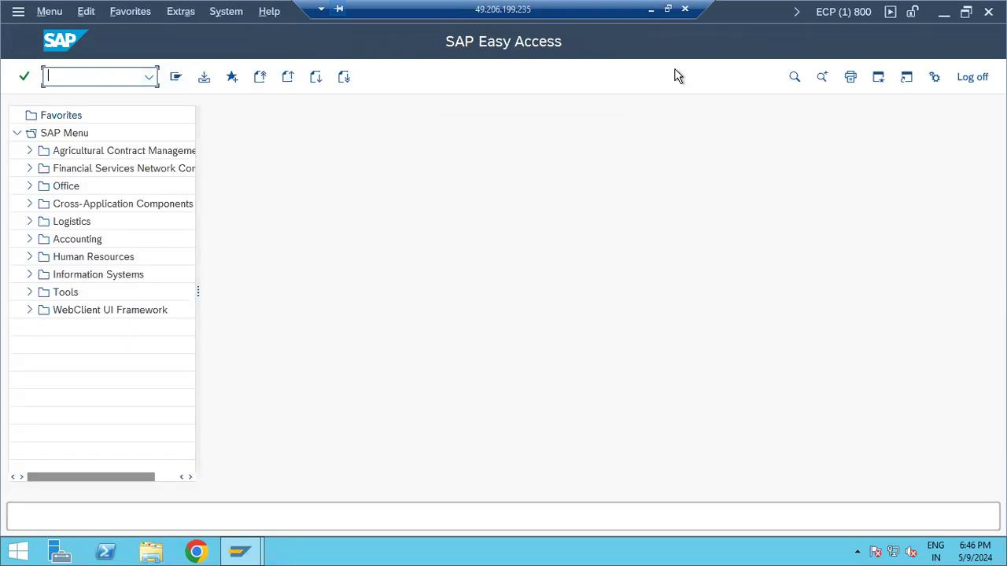
Step: Type 'SMLG -' on the empty line under SMGW in the Paint checklist
key("alt+Tab")
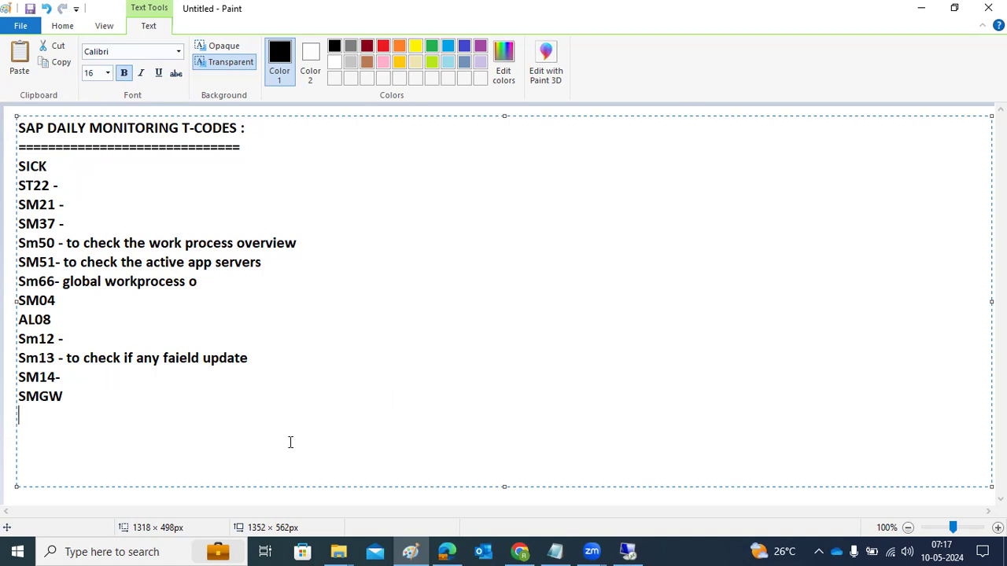
type("SMLG -")
left_click(628, 551)
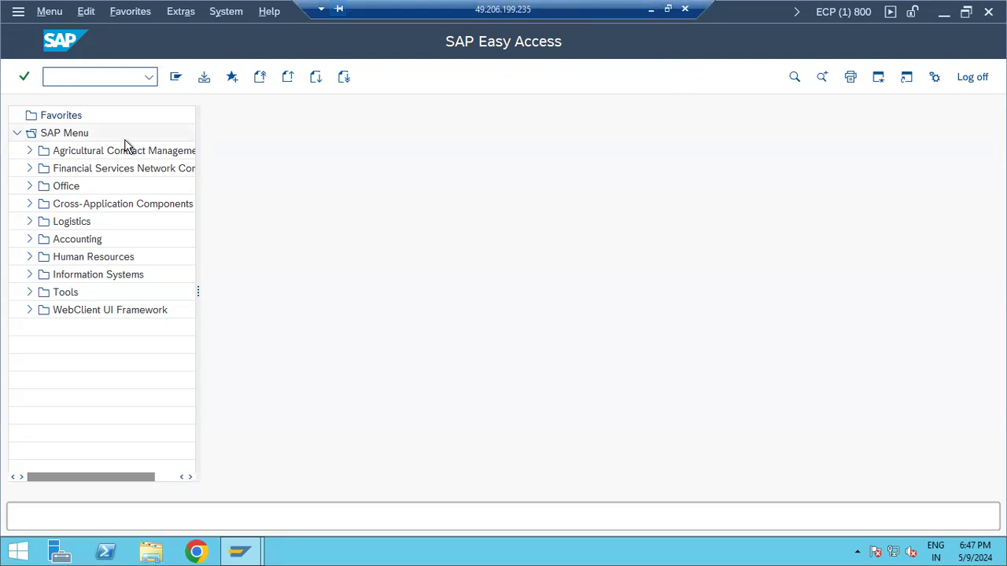
Step: Run SMLG and display the load distribution for instance kponline1_ECP_00
type("SLG")
key("Return")
type("smlg")
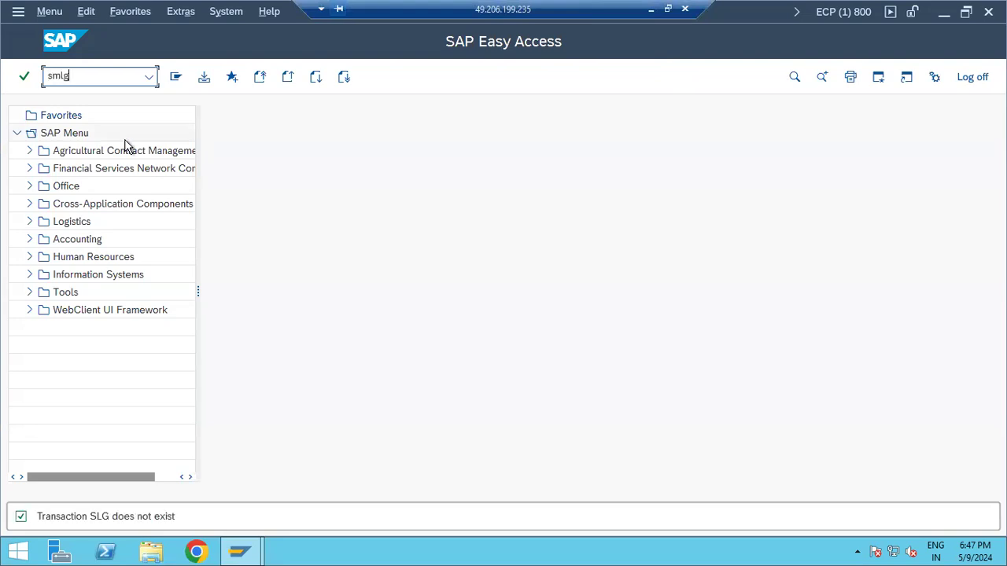
key("Return")
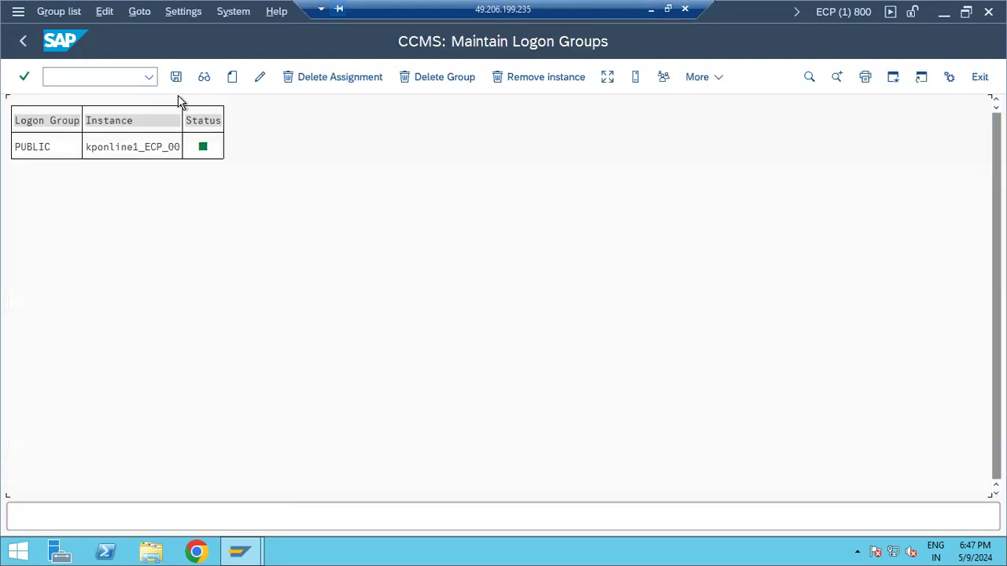
left_click(609, 82)
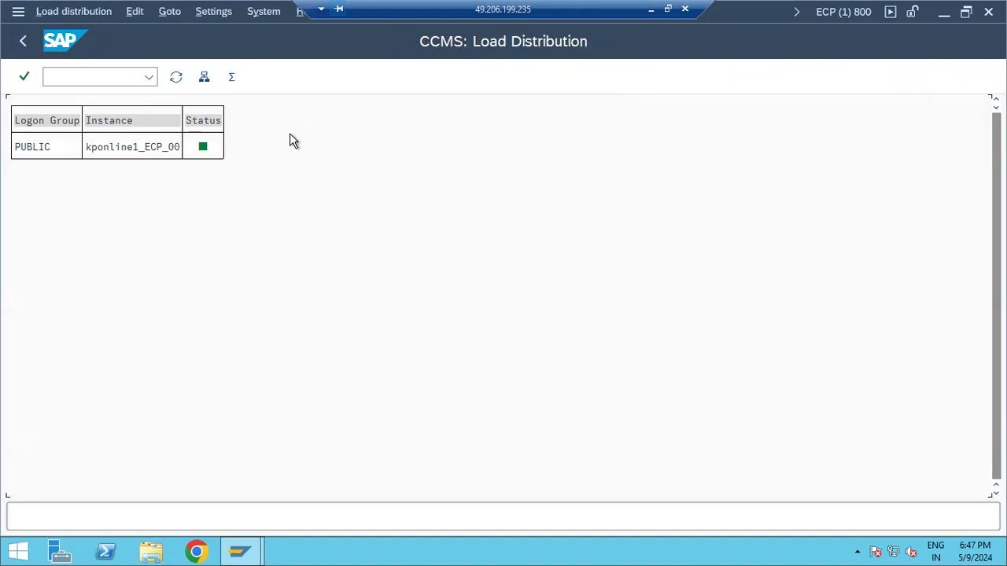
left_click(59, 155)
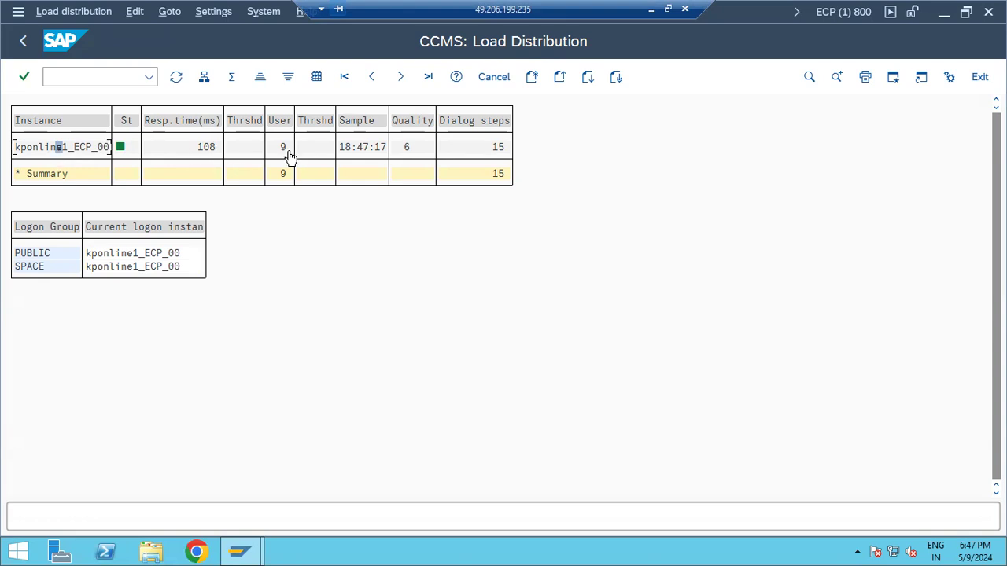
Step: Refresh the load distribution figures and go back to SAP Easy Access
left_click(175, 77)
left_click(74, 147)
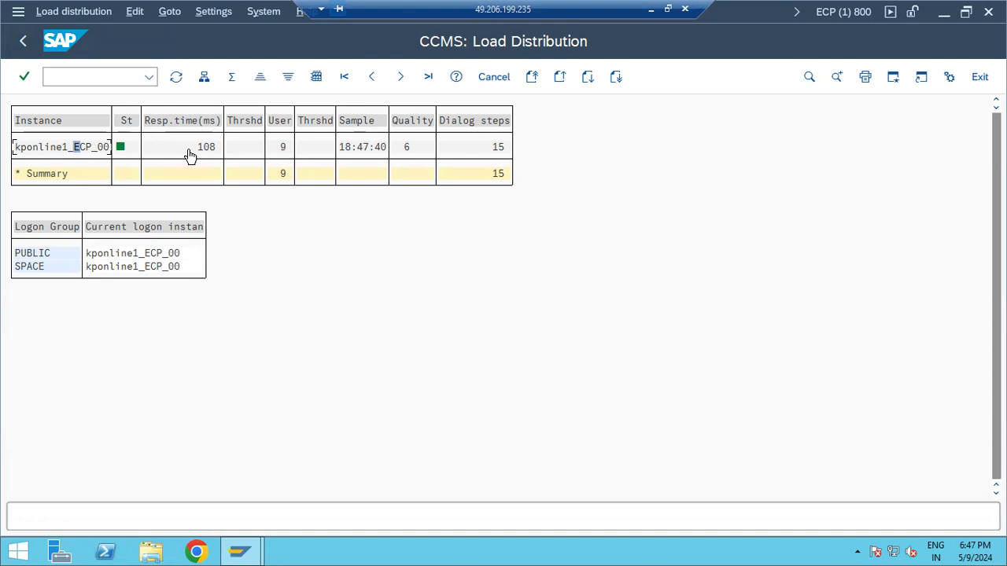
left_click(23, 45)
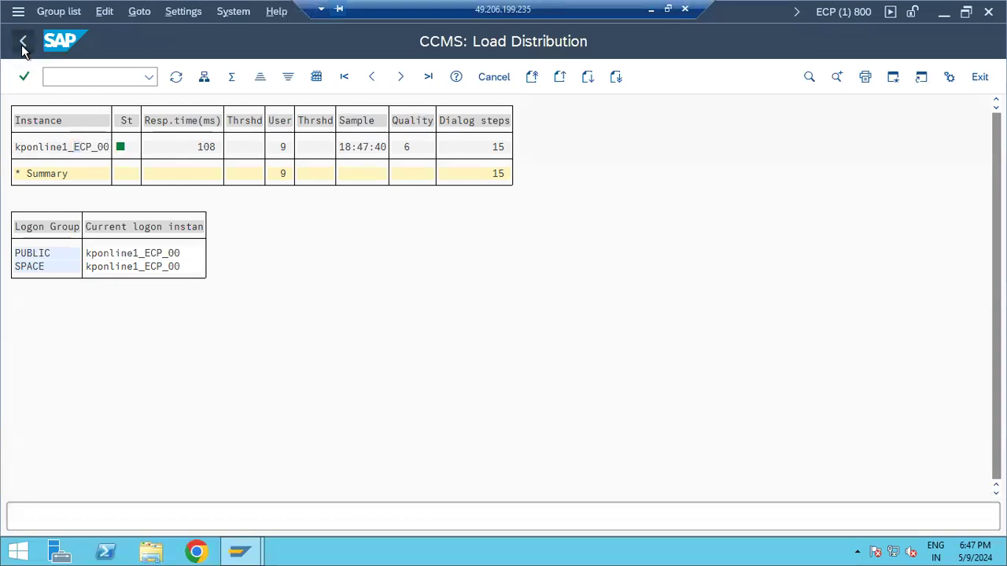
left_click(23, 44)
left_click(22, 46)
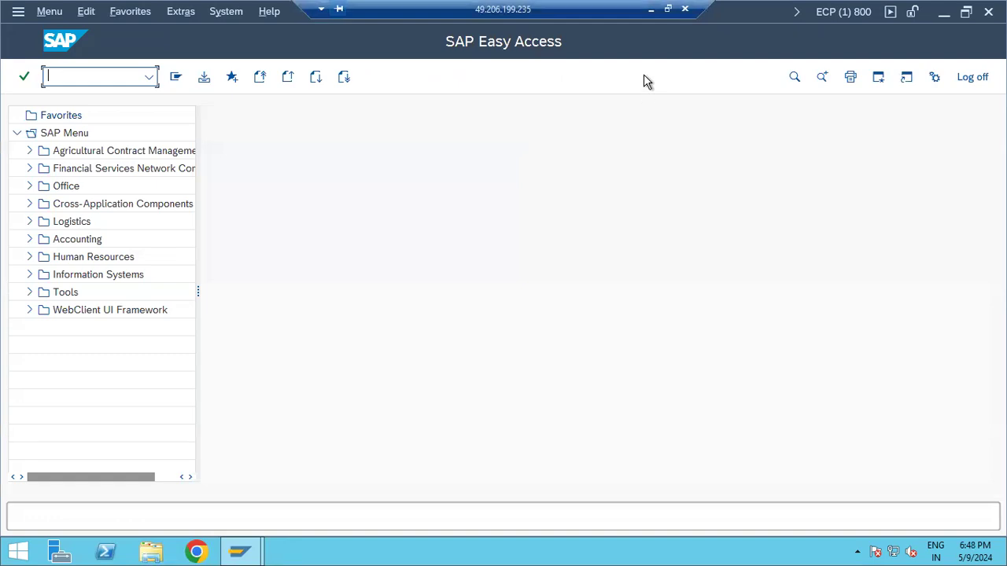
Step: Type 'Sm58' and 'SOST -' on new lines under 'SMLG -', then highlight both
key("alt+Tab")
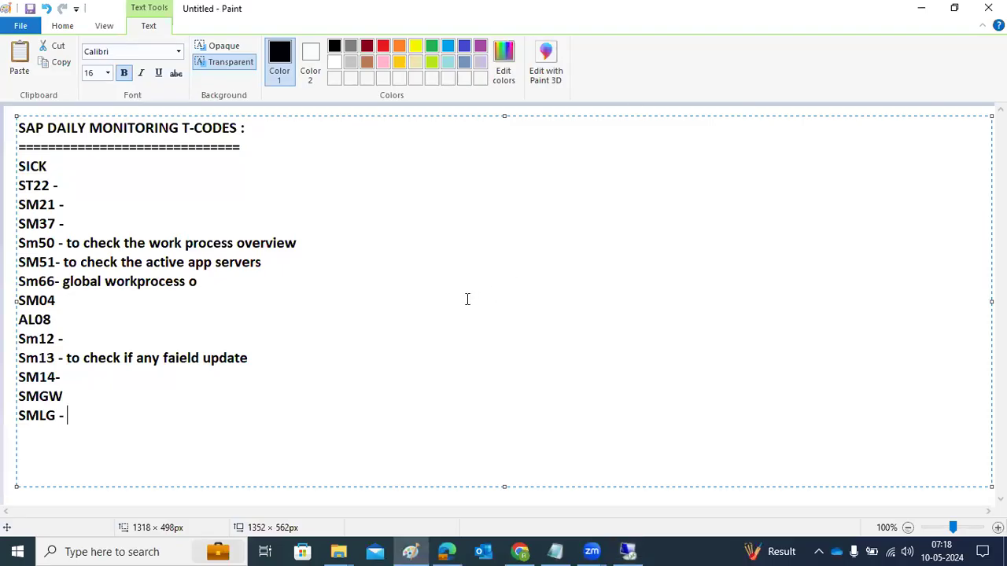
key("Return")
type("Sm58")
key("Return")
type("SOST -")
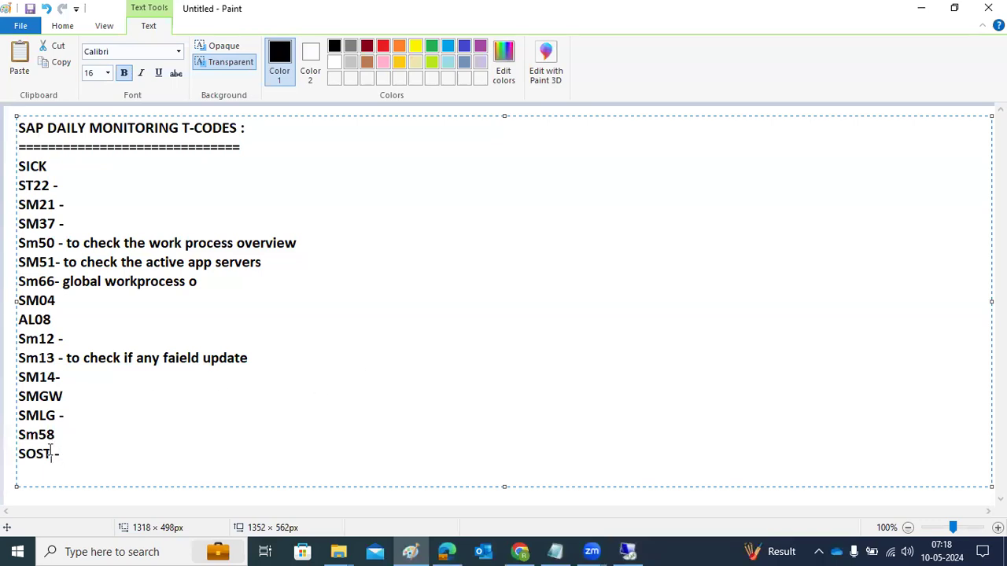
left_click_drag(51, 454, 18, 439)
Step: Add ST02, ST03, ST04, DB01 and DB02 on separate lines below SOST
left_click(76, 461)
key("Return")
type("ST02")
key("Return")
type("ST03")
key("Return")
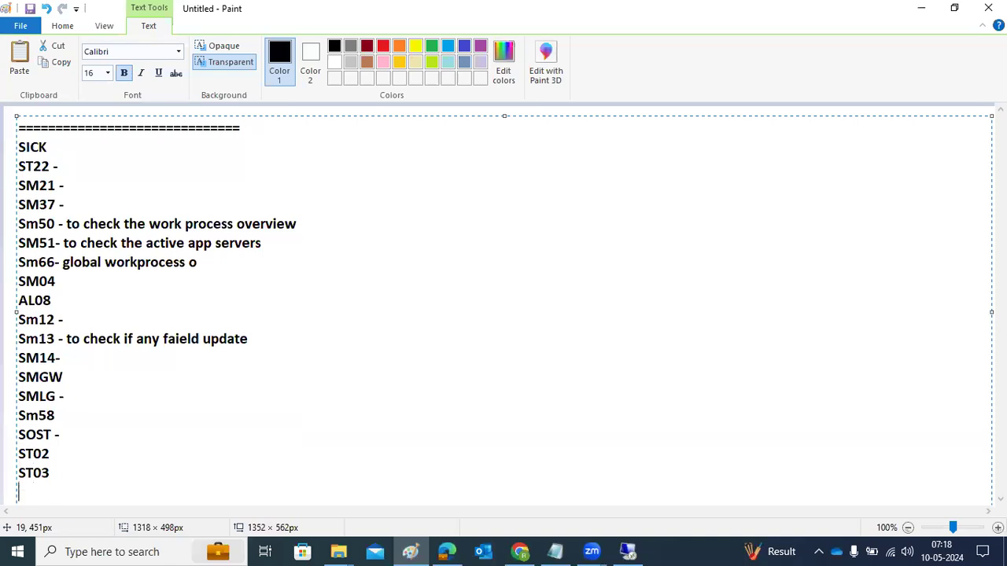
type("ST04")
key("Return")
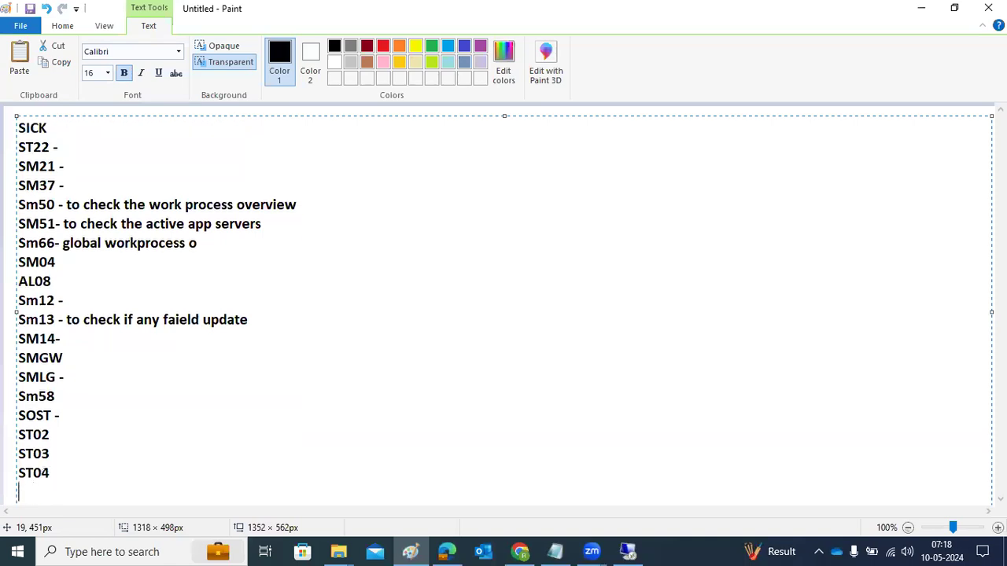
type("DB01")
key("Return")
type("D")
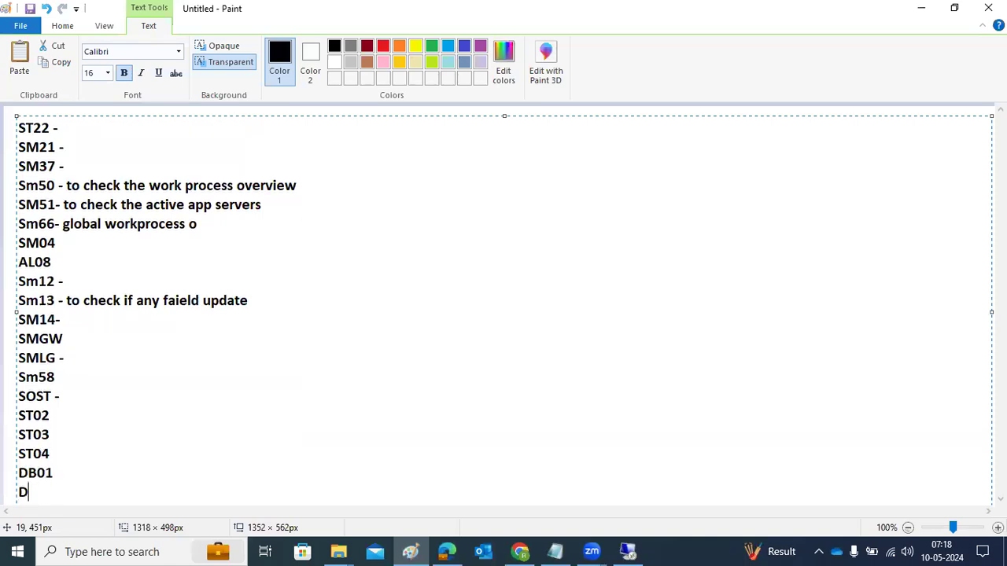
type("B02")
key("Return")
Step: Continue the checklist with DBACOCKPIT, DB13, Db12 and ST06, one per line
type("DBA")
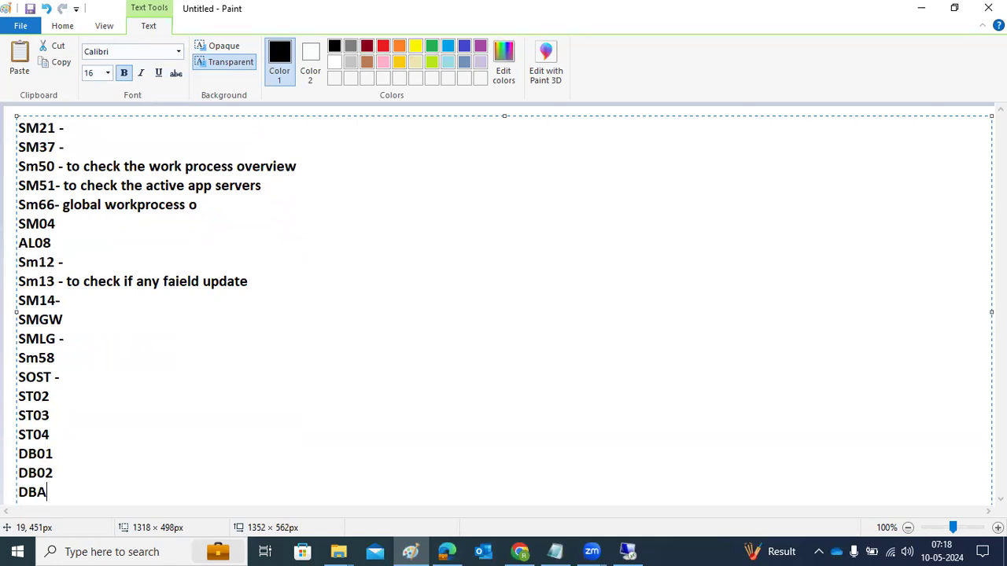
type("COCKPIT")
key("Return")
type("DB13")
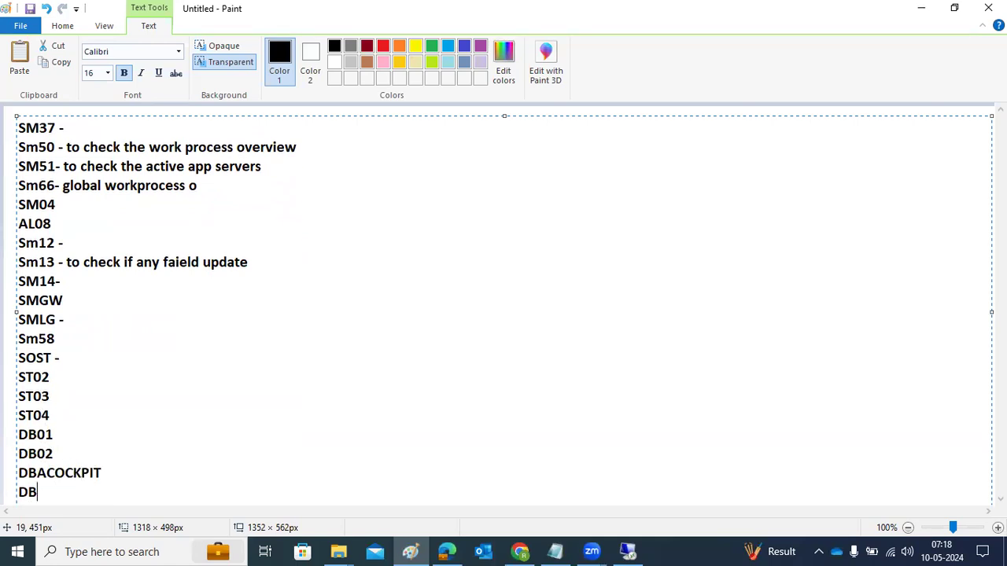
key("Return")
type("Db12")
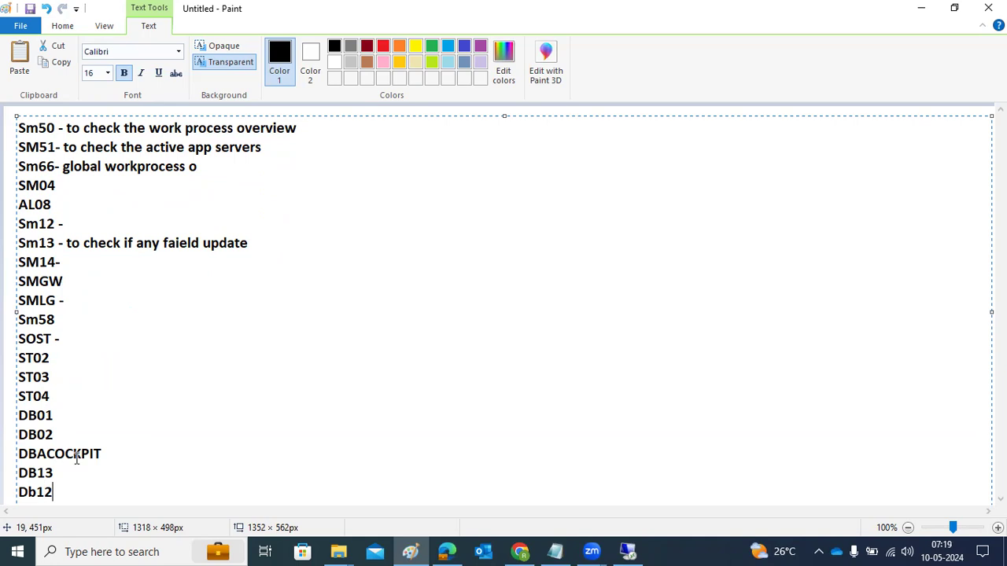
key("Return")
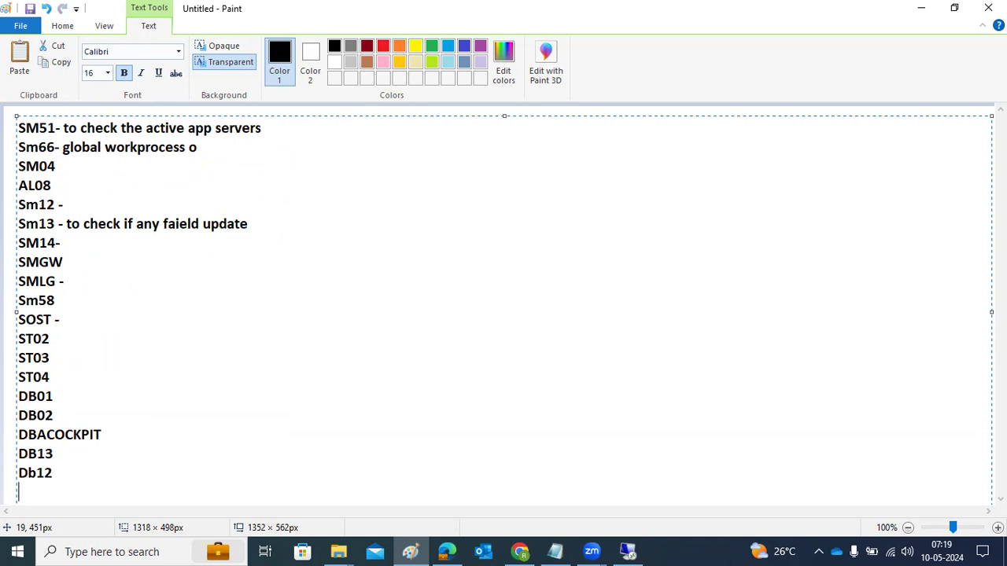
type("ST06")
key("Return")
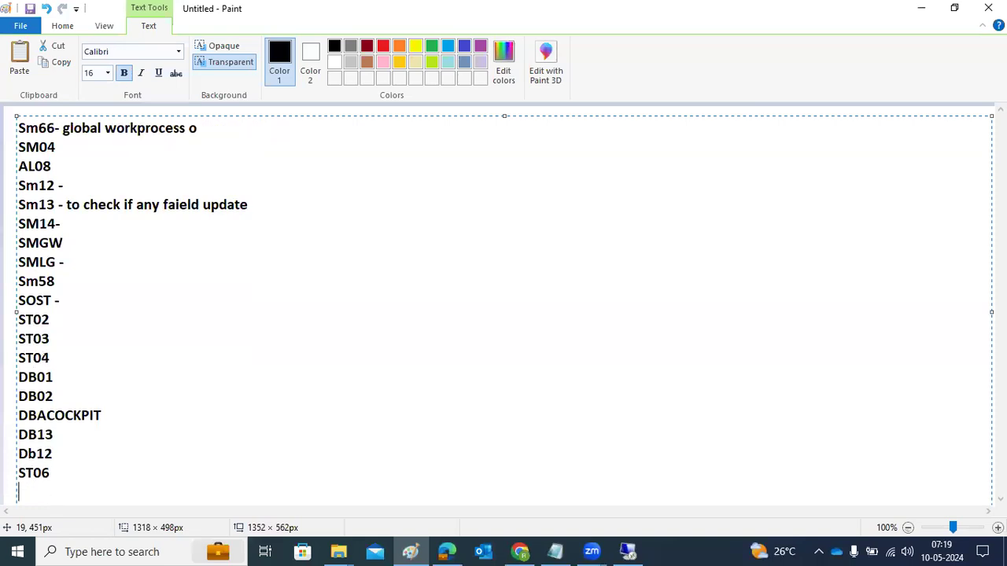
Step: Highlight the checklist from Sm66 down to ST06, then go back to the SAP session
left_click(70, 472)
left_click_drag(70, 472, 20, 282)
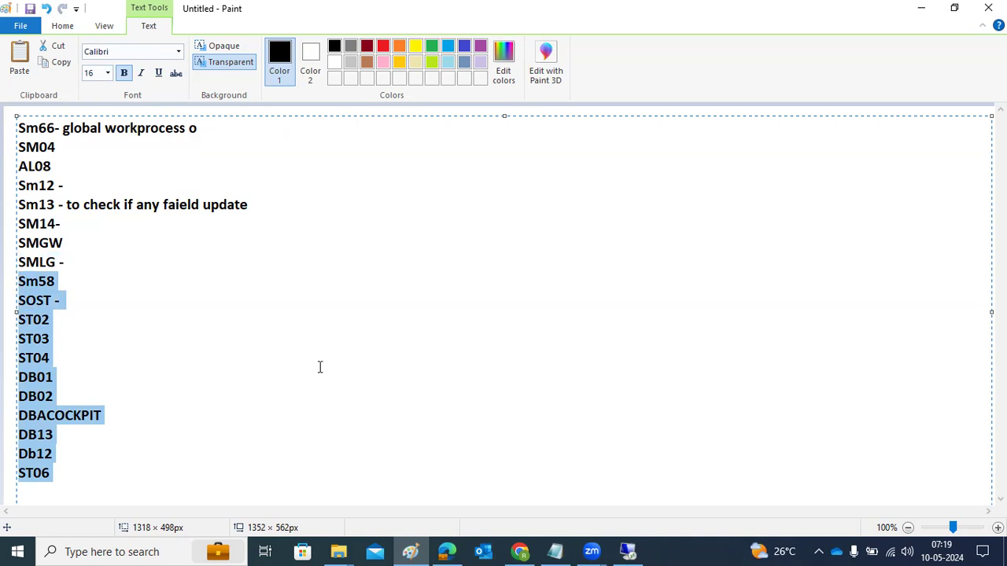
left_click(107, 463)
left_click_drag(90, 480, 17, 118)
left_click(627, 552)
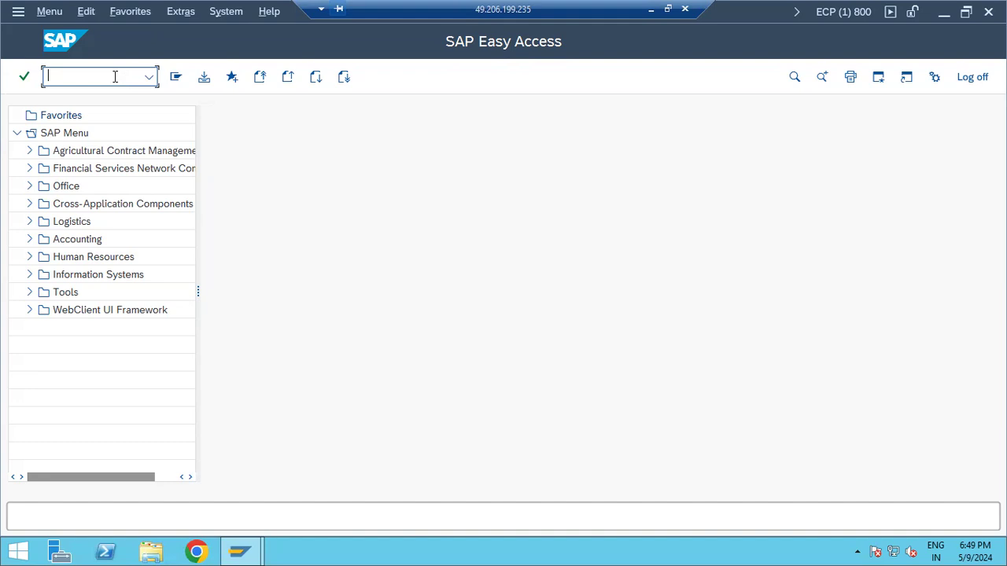
Step: Run AL08 and inspect the ARIBA_ADDON and BASIS user session entries
type("al08")
key("Return")
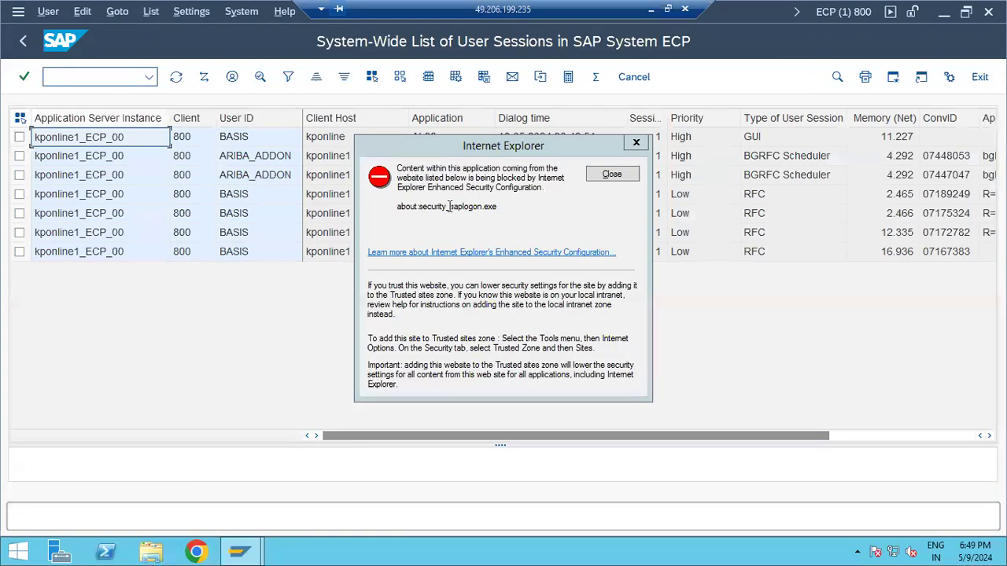
left_click(606, 172)
left_click(288, 162)
left_click(272, 175)
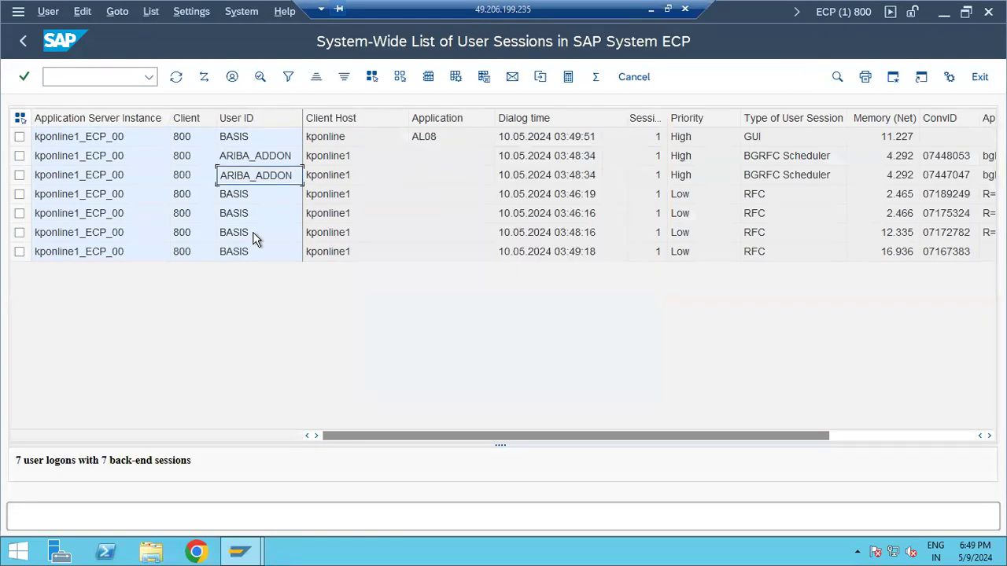
left_click(254, 233)
Step: Log off the ECP system from Easy Access and set SAP Logon aside
left_click(22, 44)
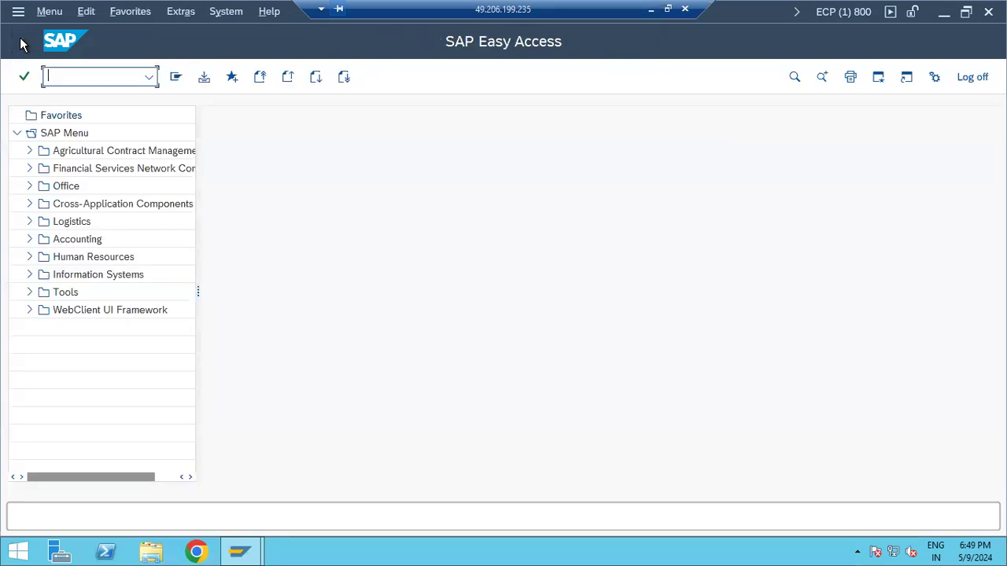
left_click(967, 79)
left_click(208, 329)
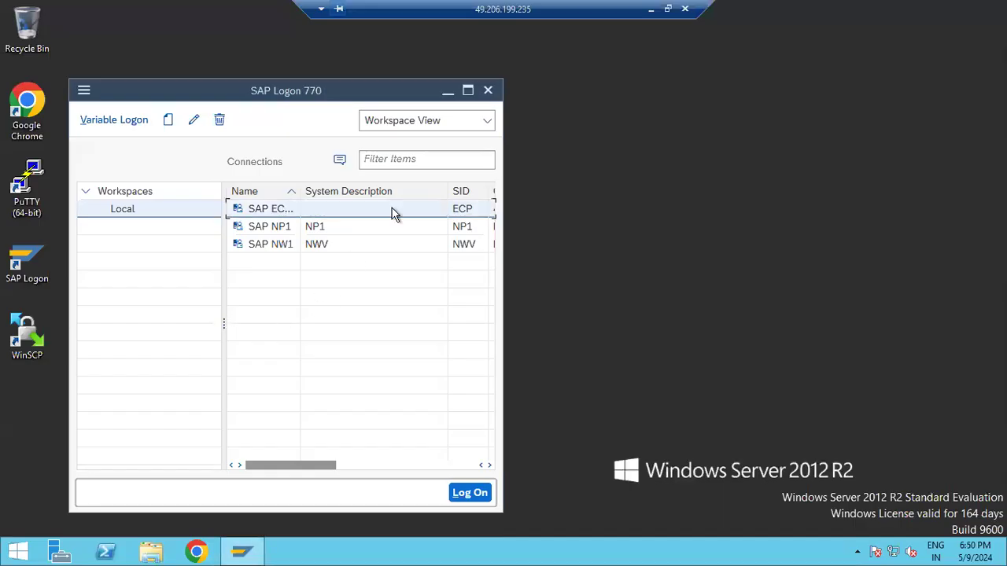
left_click(453, 95)
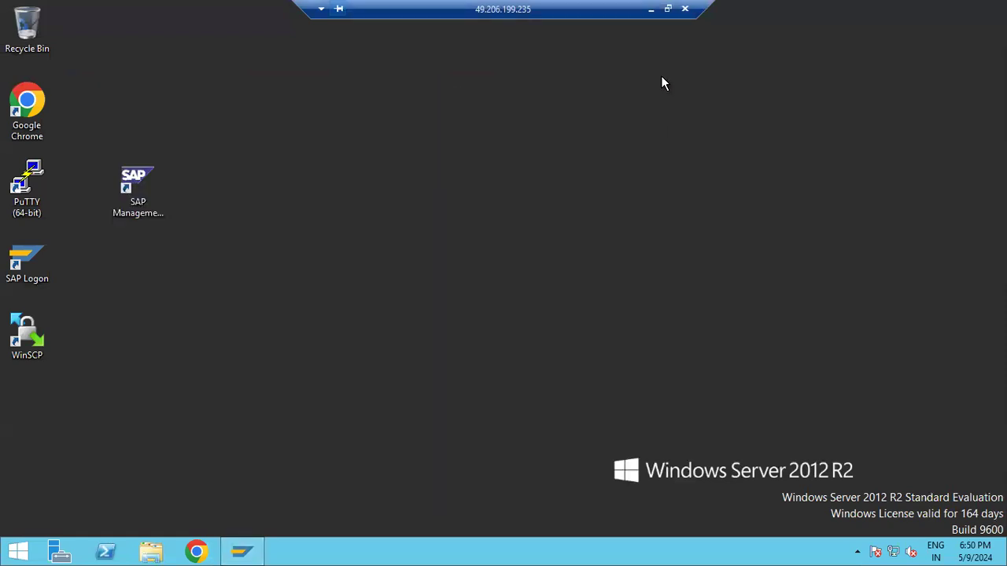